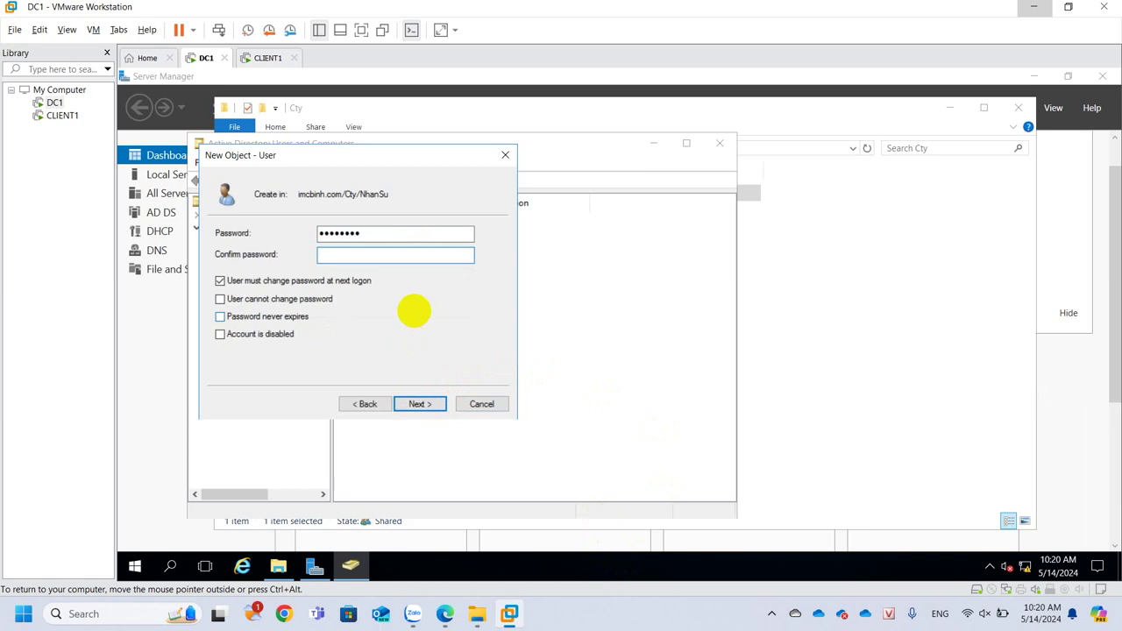
# Enter the new user's password, clear the change-at-next-logon requirement, and finish the wizard
pyautogui.write('0rd')
pyautogui.click(270, 280)
pyautogui.click(413, 404)
pyautogui.click(416, 404)
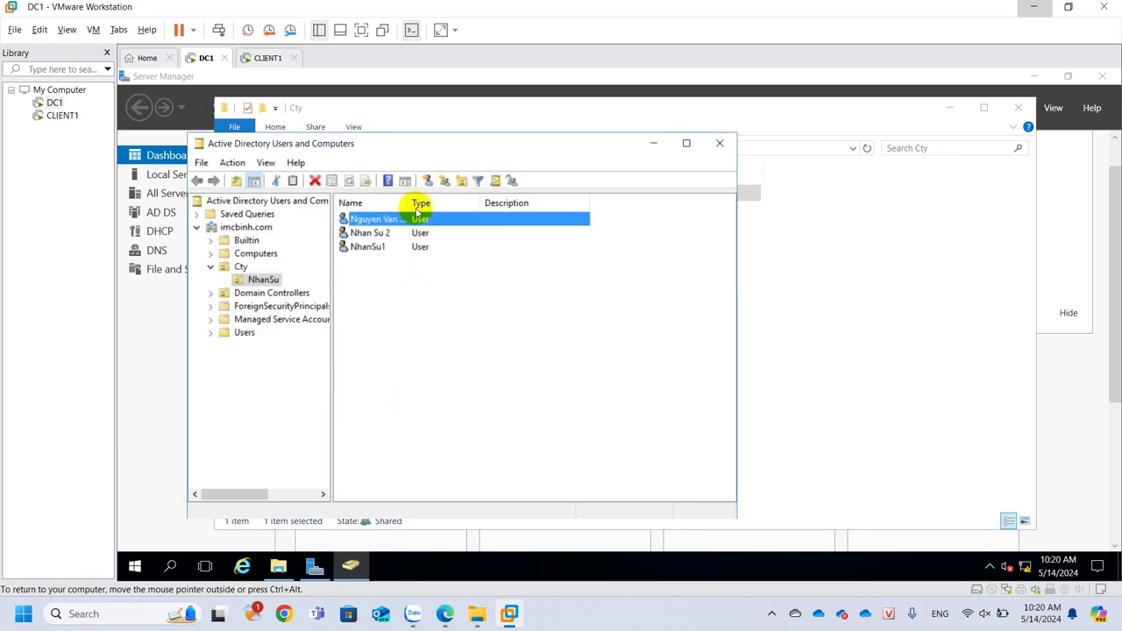
# Autofit the Name column to show the new user's full name, then switch to the D:\Cty window
pyautogui.doubleClick(410, 202)
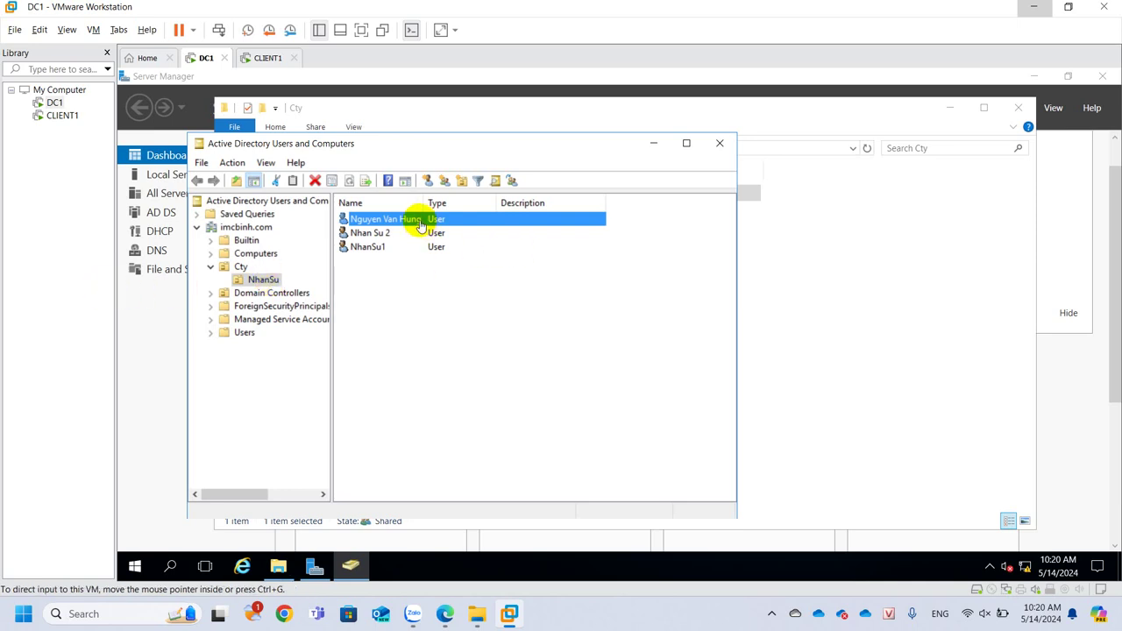
pyautogui.click(836, 267)
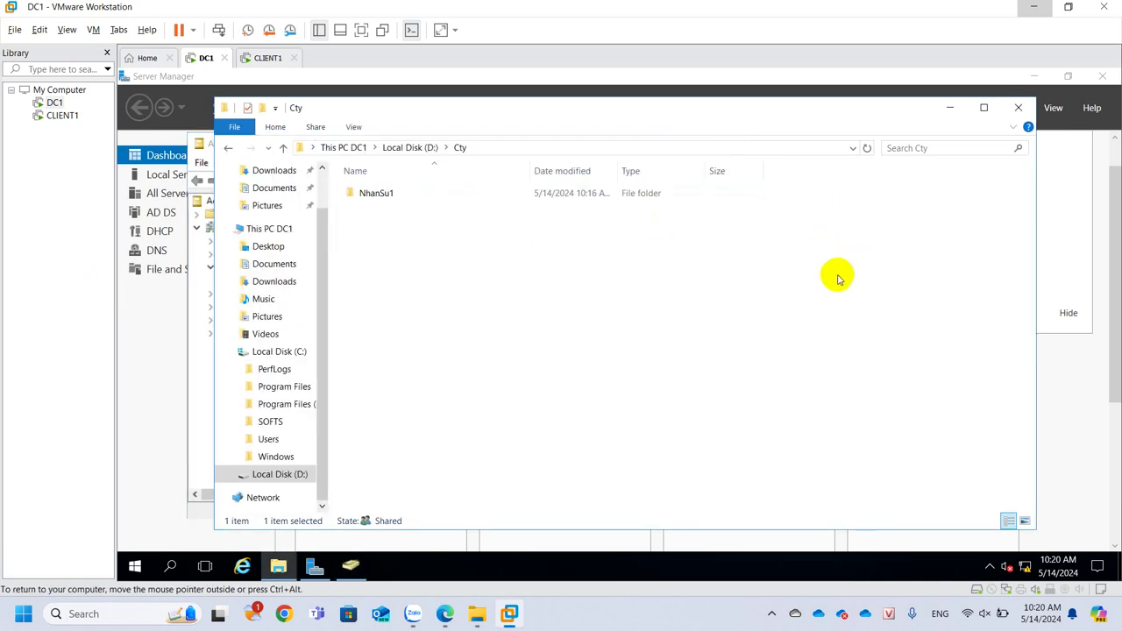
pyautogui.click(455, 147)
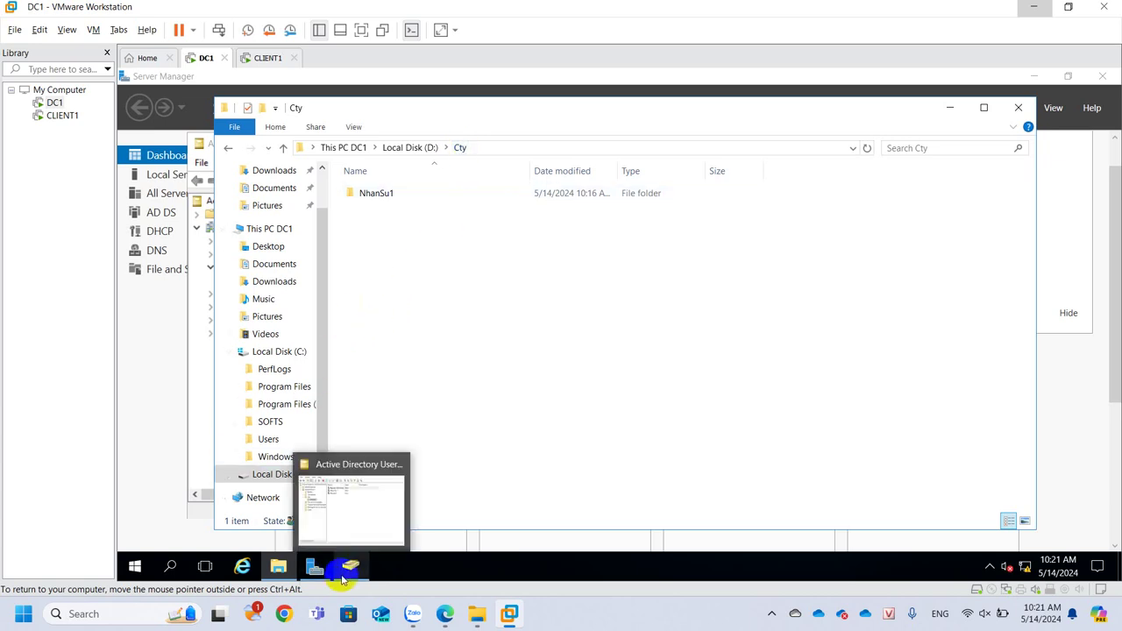
# Add a folder named NhanSu beside NhanSu1 in D:\Cty and open it
pyautogui.rightClick(398, 243)
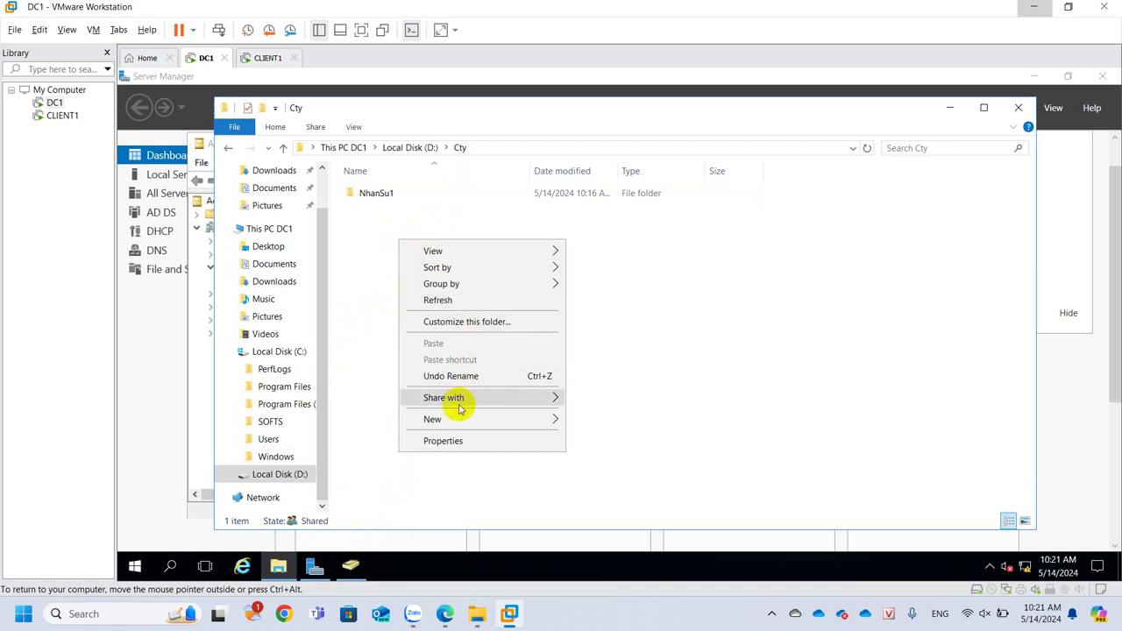
pyautogui.moveTo(456, 417)
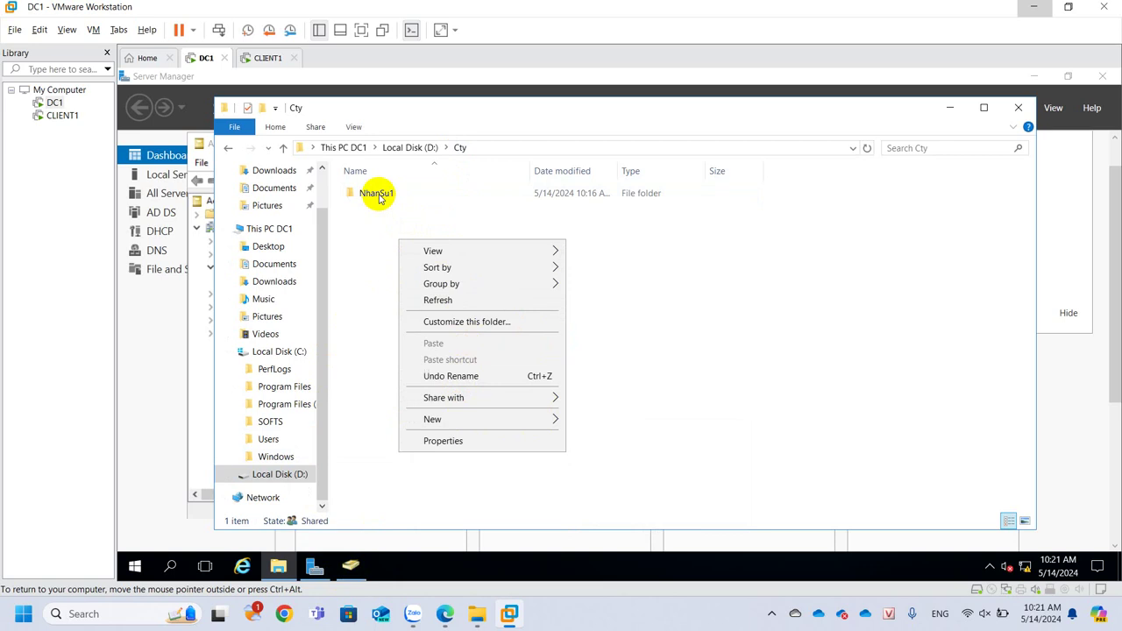
pyautogui.click(361, 272)
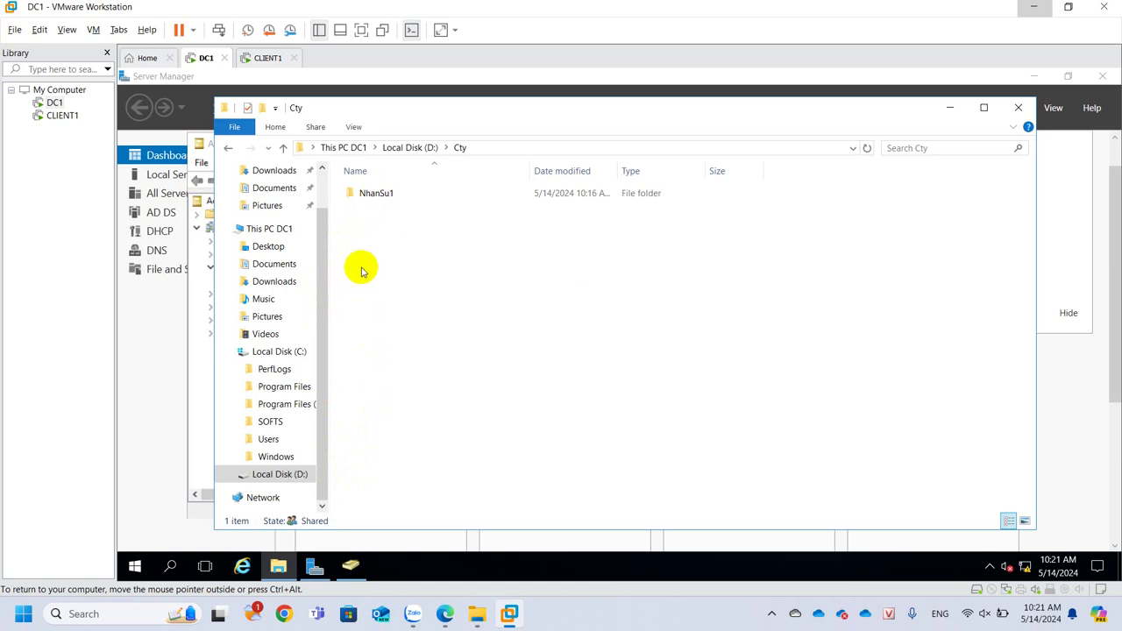
pyautogui.rightClick(361, 271)
pyautogui.moveTo(424, 448)
pyautogui.click(561, 449)
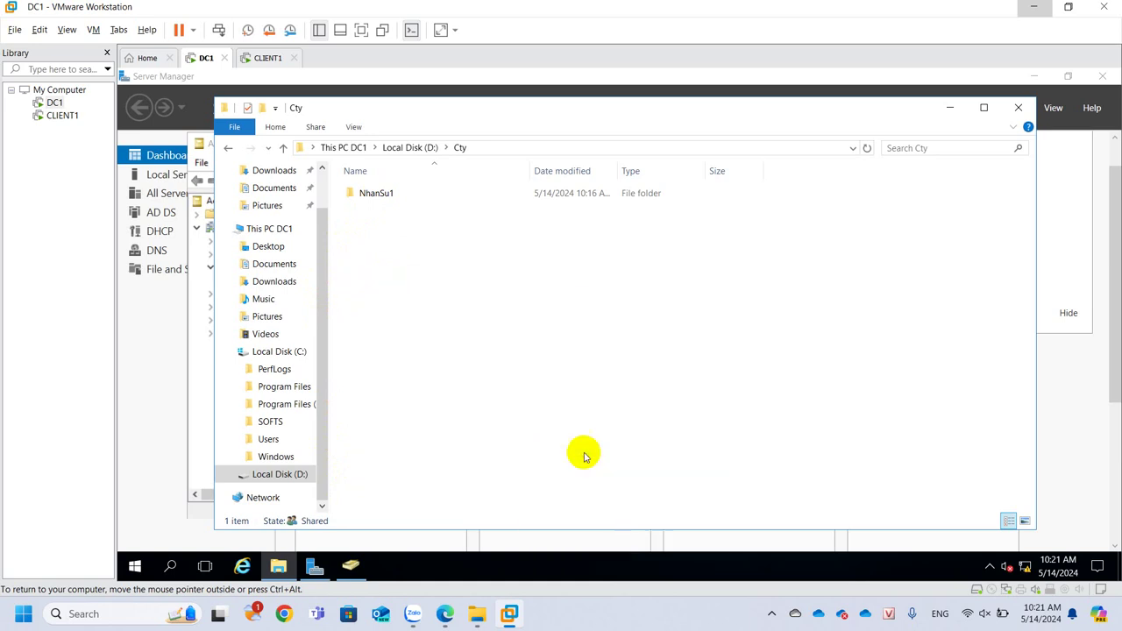
pyautogui.write('NhanSu')
pyautogui.press('Return')
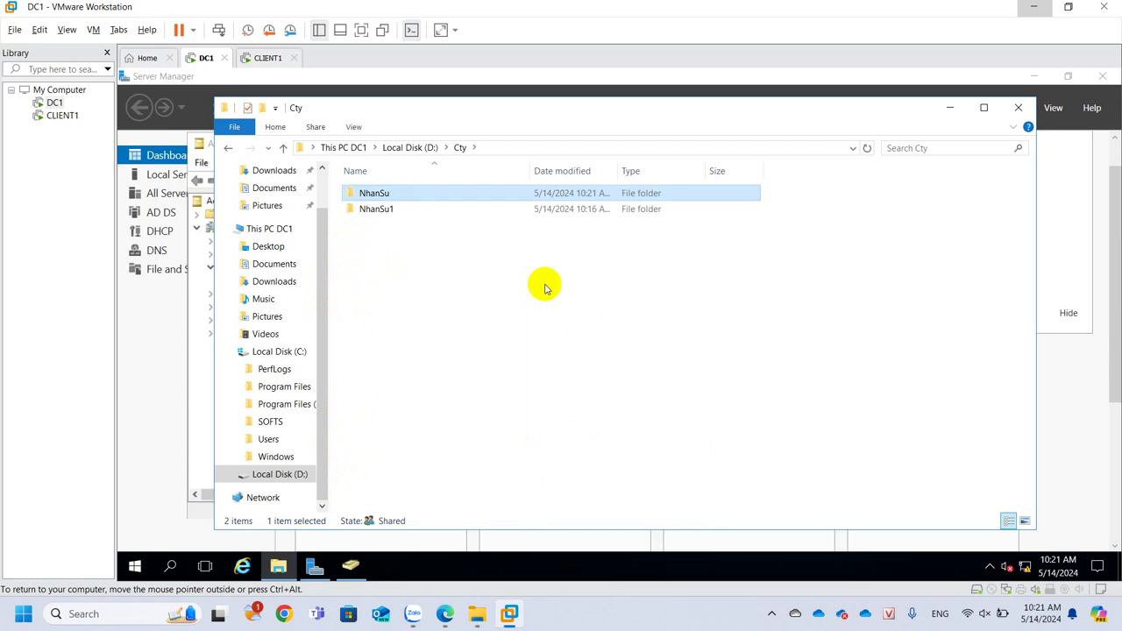
pyautogui.doubleClick(447, 191)
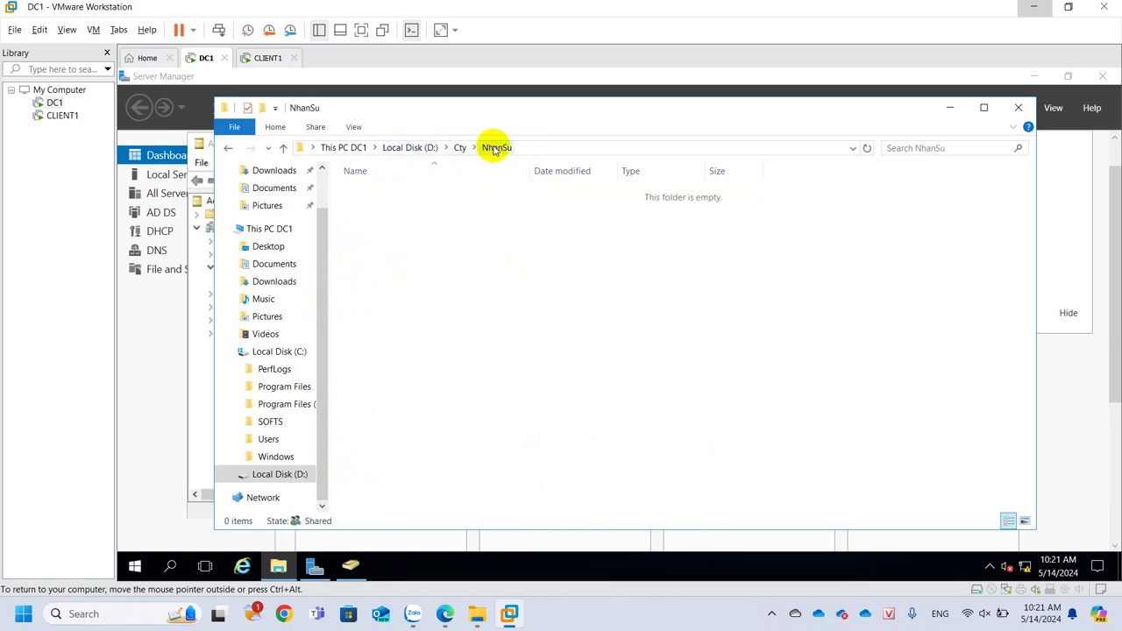
# In the user's Profile properties, connect Z: to \\192.168.1.2\cty\nhansu and select the path to copy it
pyautogui.click(348, 568)
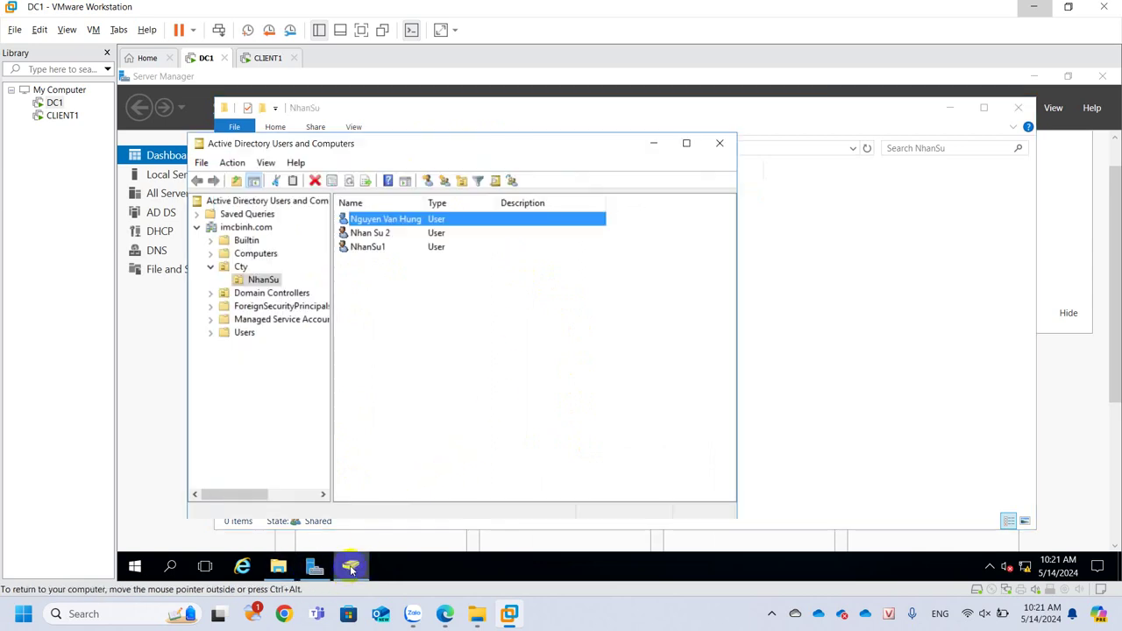
pyautogui.rightClick(375, 219)
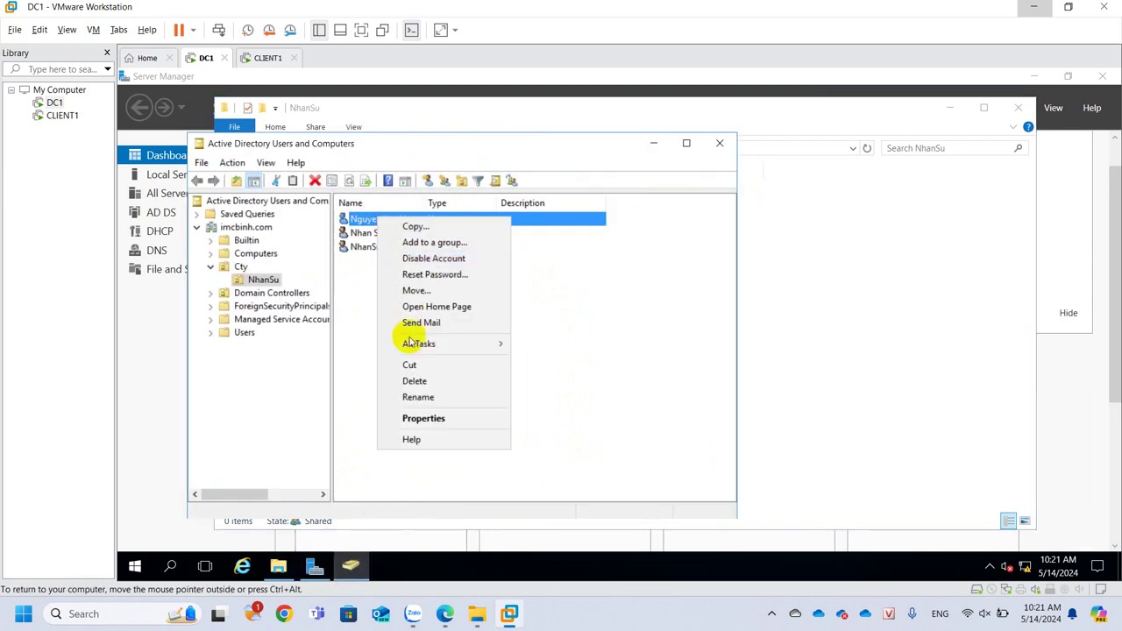
pyautogui.click(420, 418)
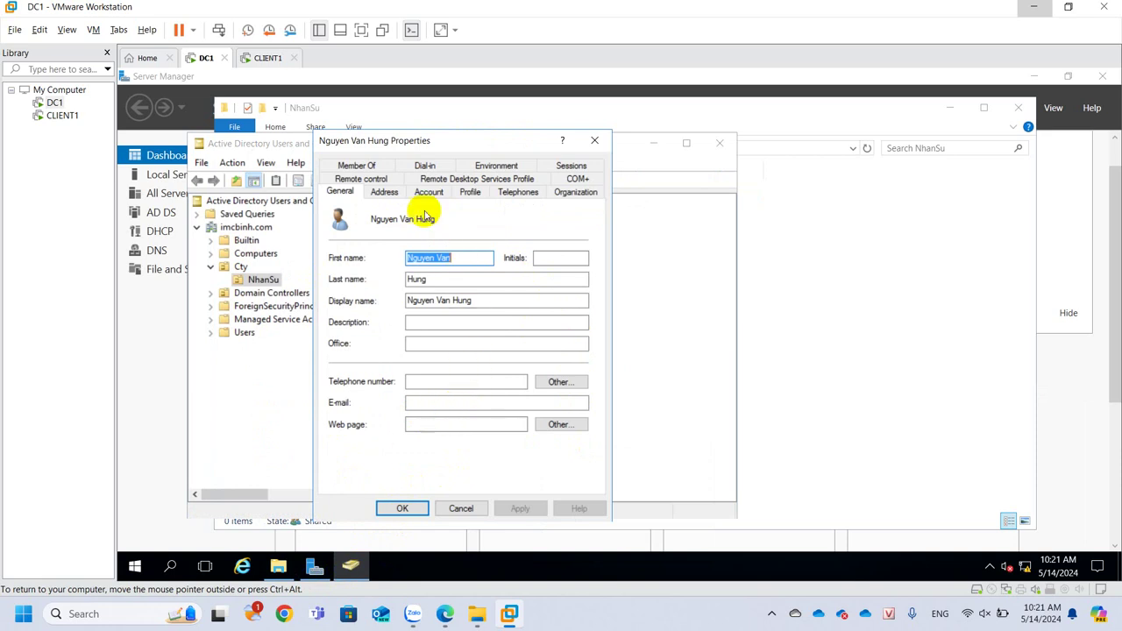
pyautogui.click(467, 191)
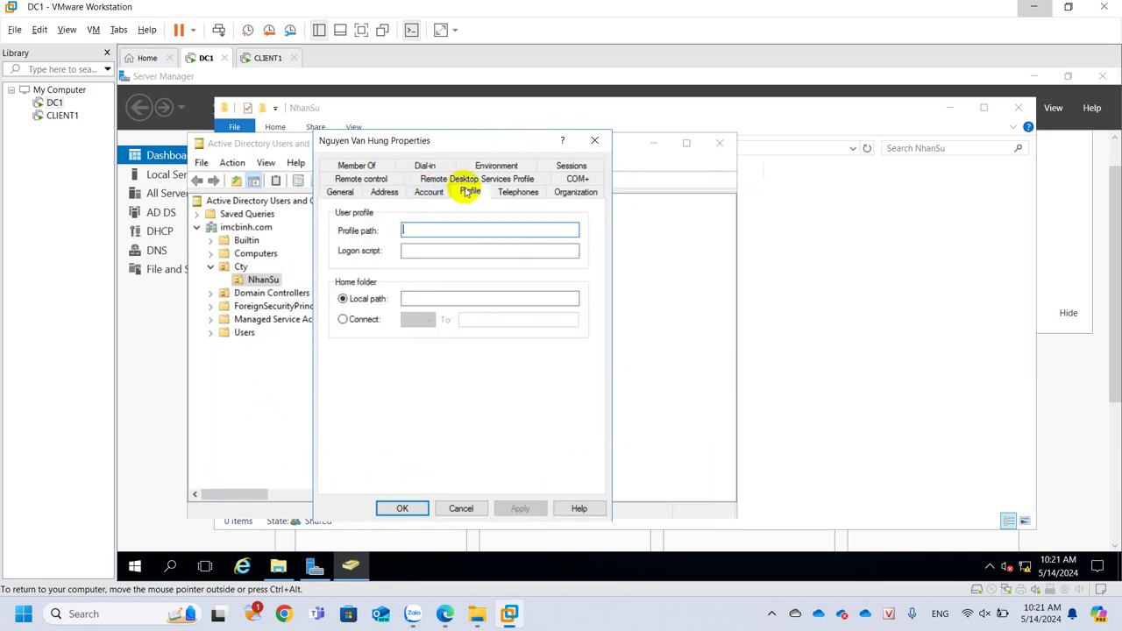
pyautogui.click(343, 319)
pyautogui.click(487, 320)
pyautogui.write('\\\\')
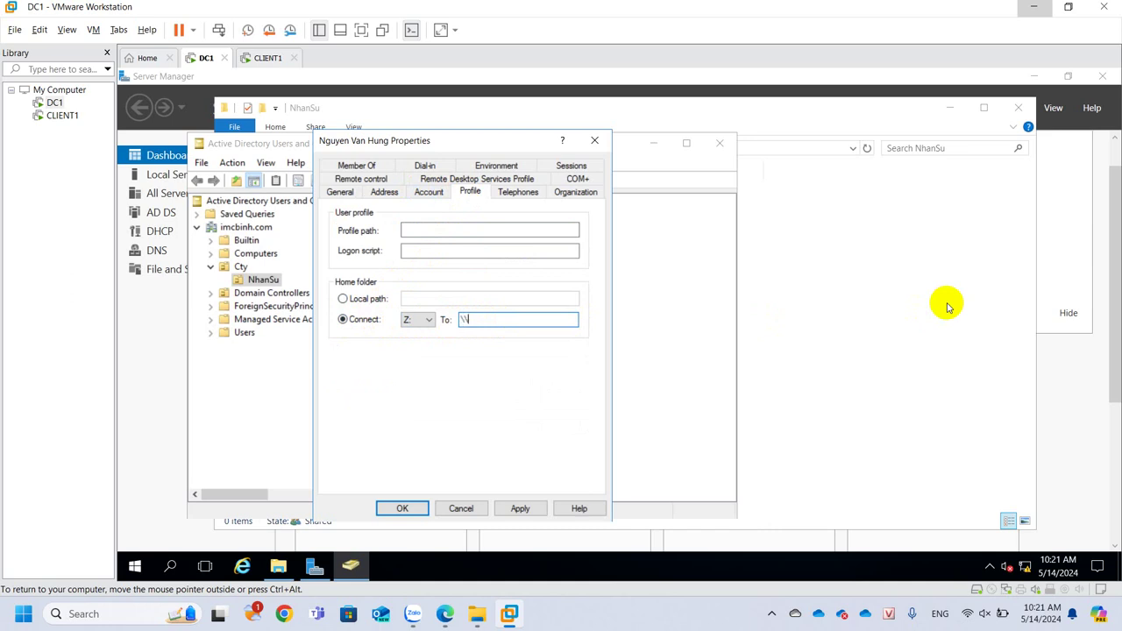
pyautogui.write('192.168.1.2\\cty\\nhansu')
pyautogui.hotkey('ctrl', 'a')
pyautogui.hotkey('ctrl', 'c')
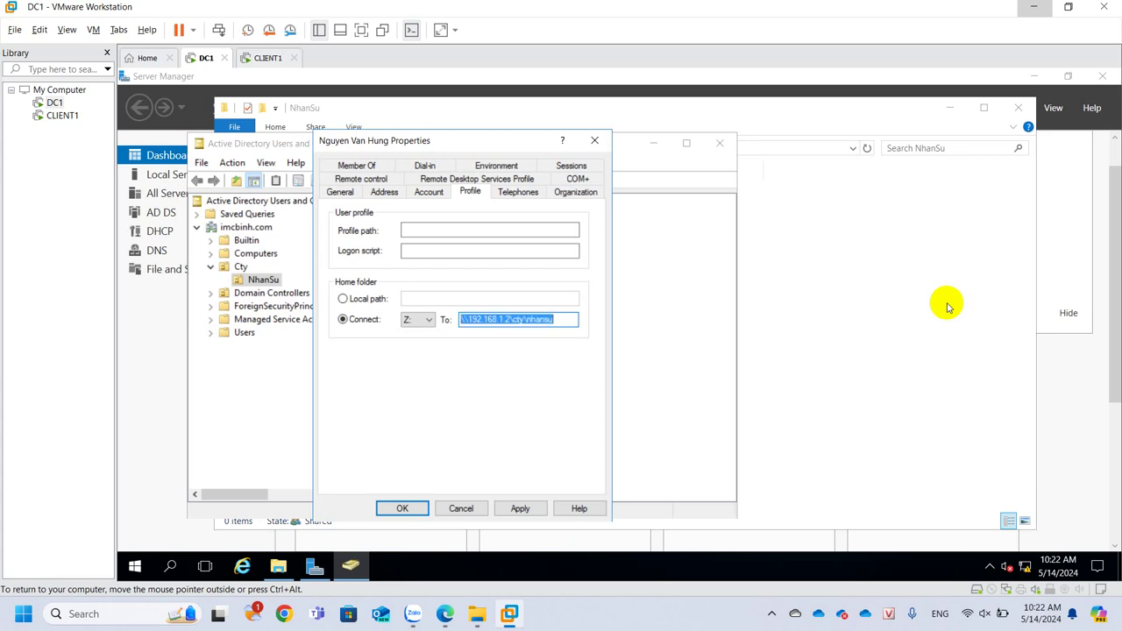
# Paste and open \\192.168.1.2\cty\nhansu in File Explorer to confirm the share is reachable
pyautogui.click(863, 267)
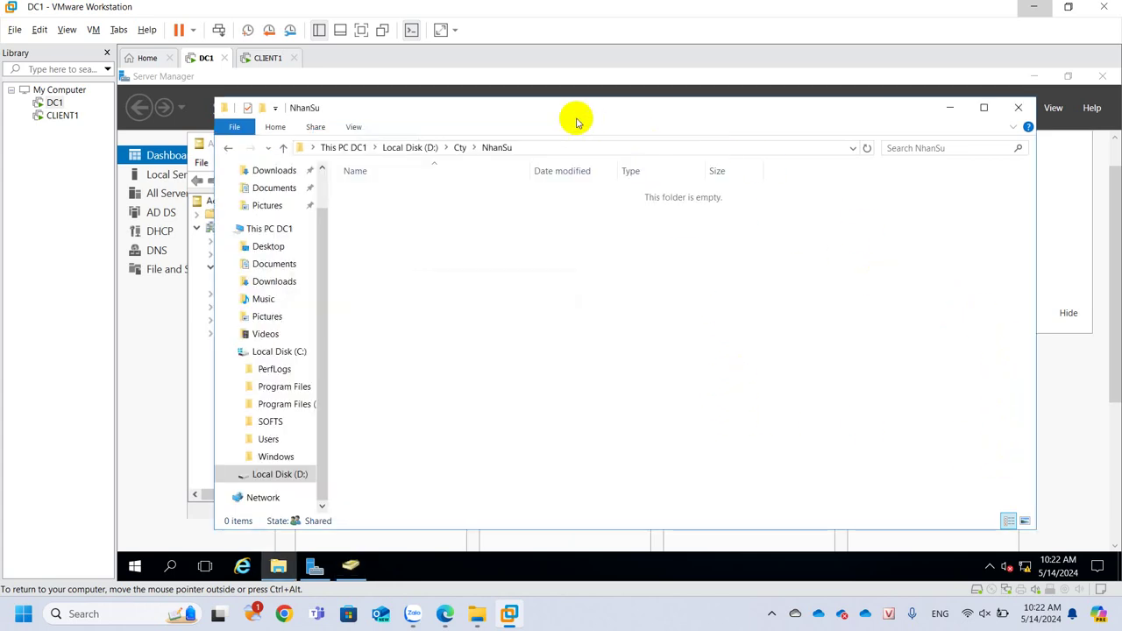
pyautogui.click(573, 148)
pyautogui.hotkey('ctrl', 'v')
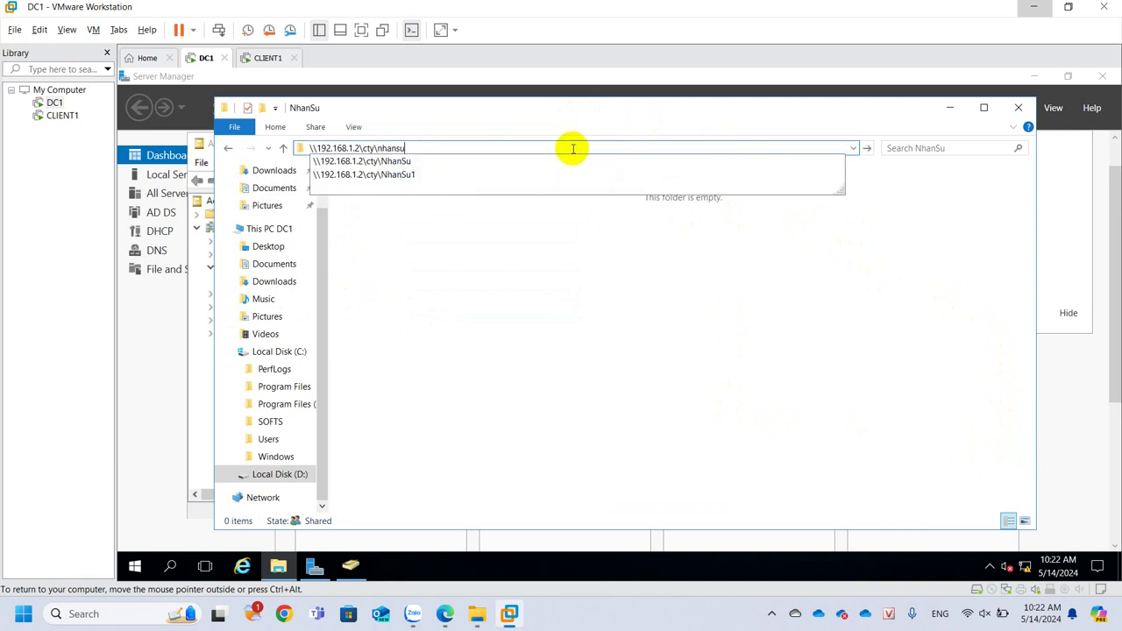
pyautogui.press('Return')
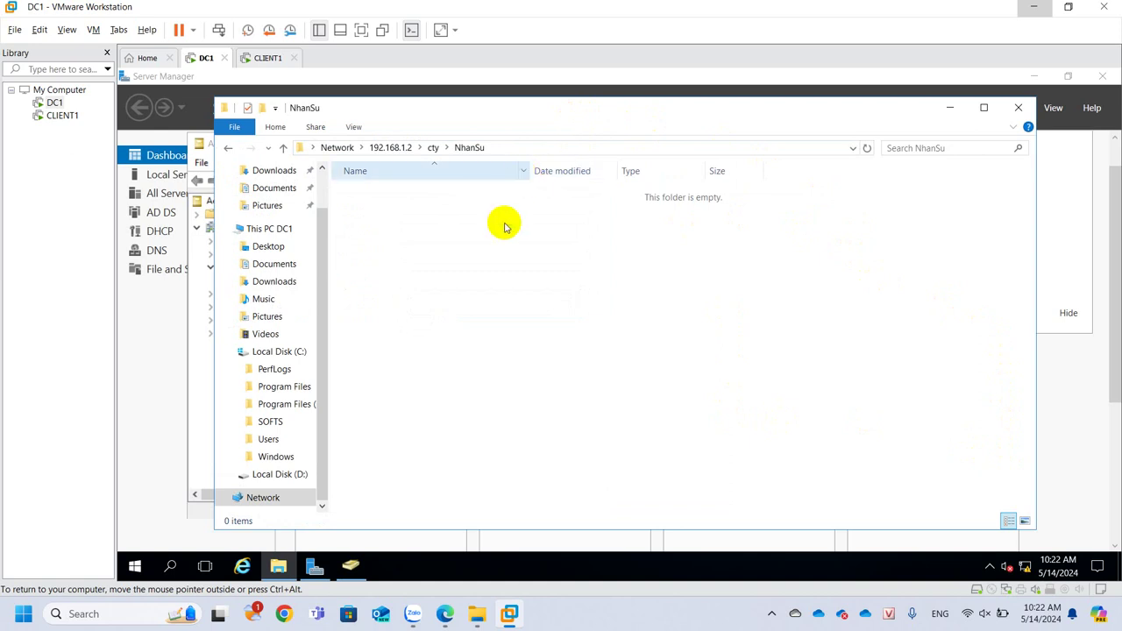
# Return to the user's properties and add a trailing backslash to the home folder path
pyautogui.click(361, 569)
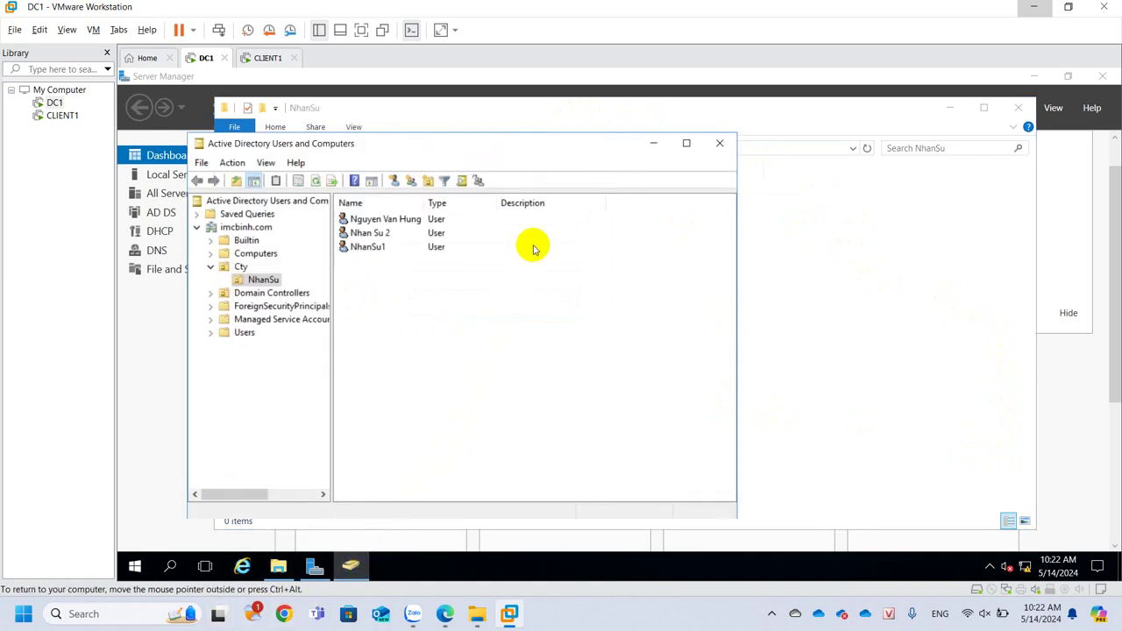
pyautogui.click(348, 572)
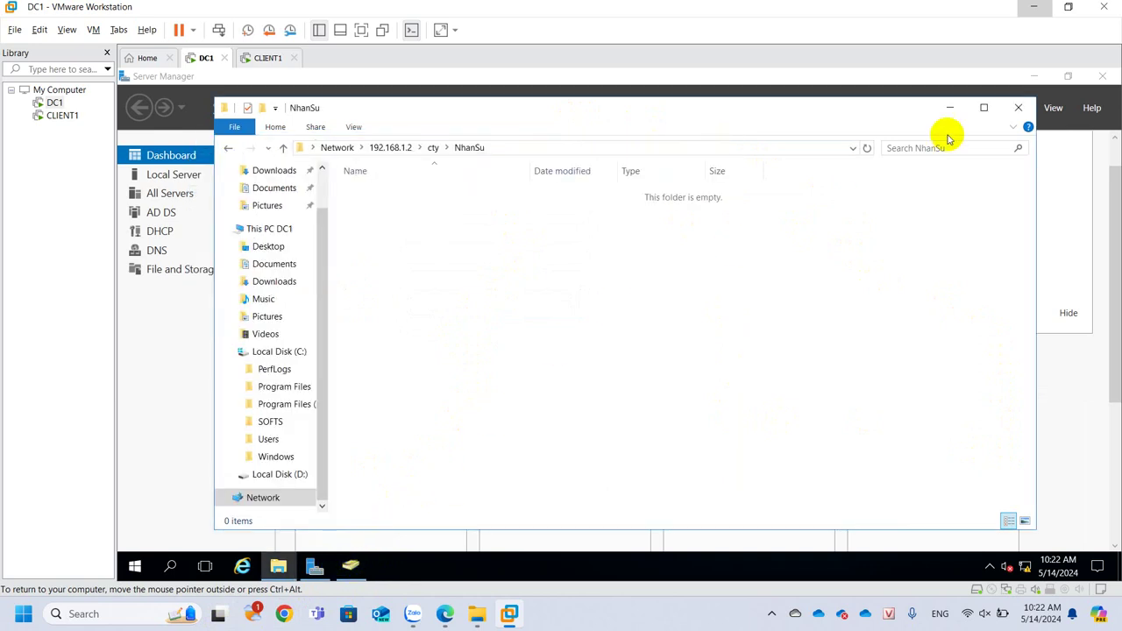
pyautogui.click(956, 108)
pyautogui.click(574, 319)
pyautogui.write('\\\\192.168.1.2\\cty\\nhansu\\')
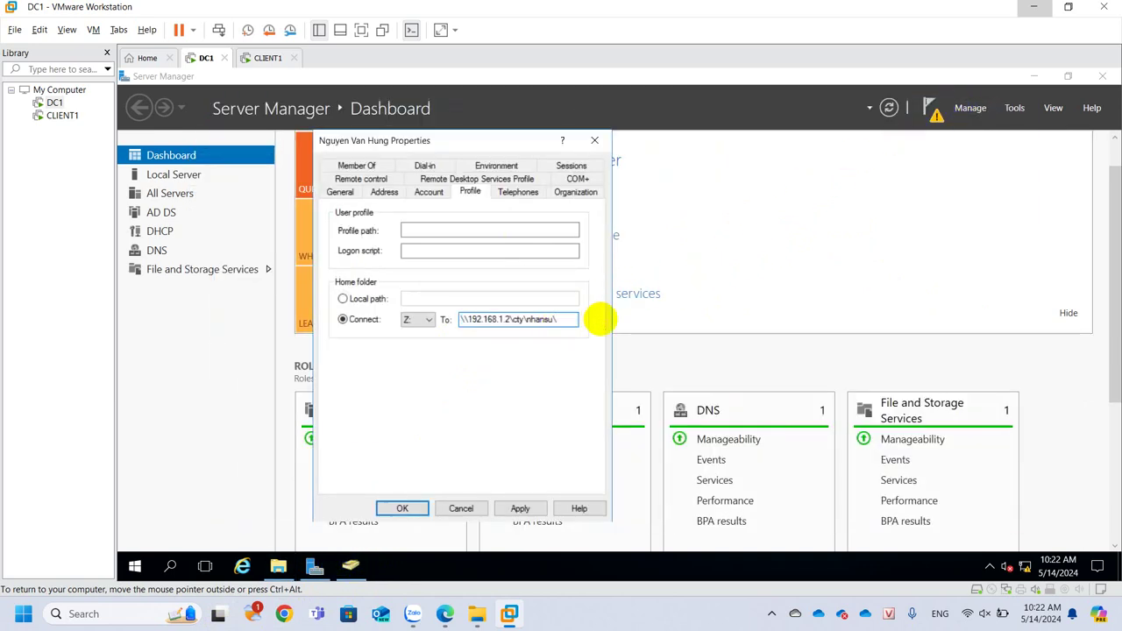
pyautogui.write('%')
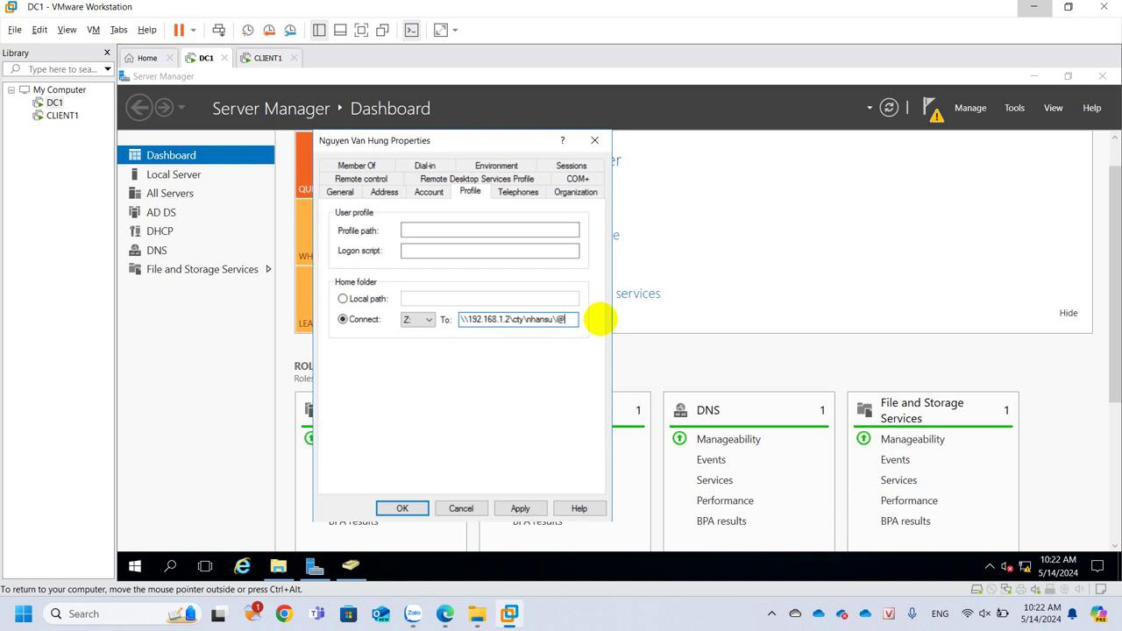
# Complete the home folder path as \\192.168.1.2\cty\nhansu\%username%, apply it, and close Properties
pyautogui.press('BackSpace')
pyautogui.write('%username%')
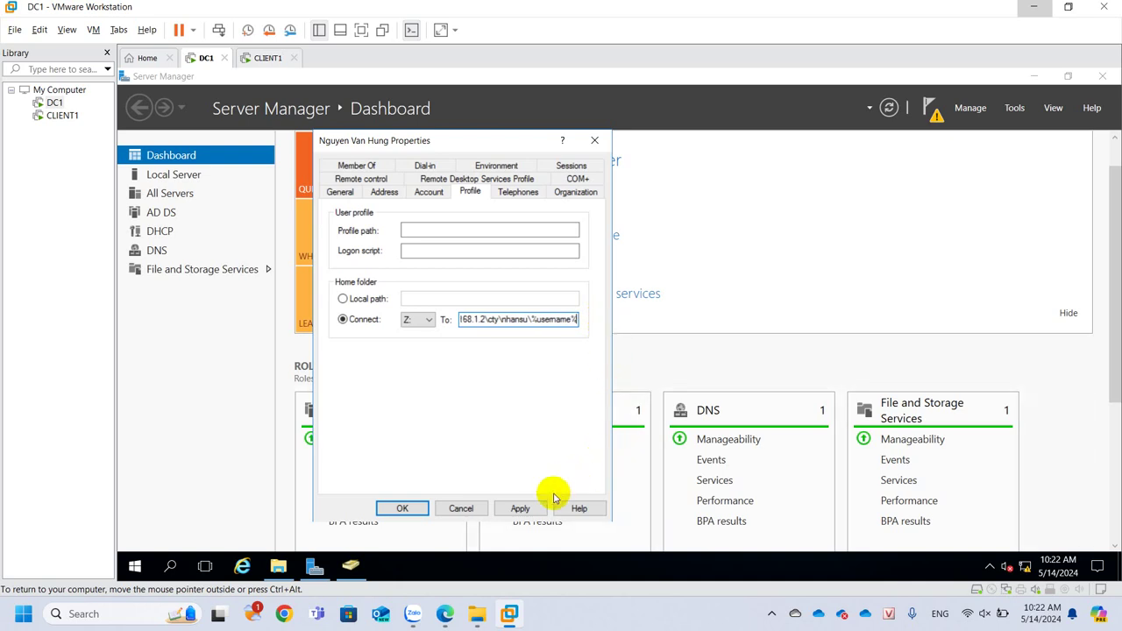
pyautogui.click(521, 508)
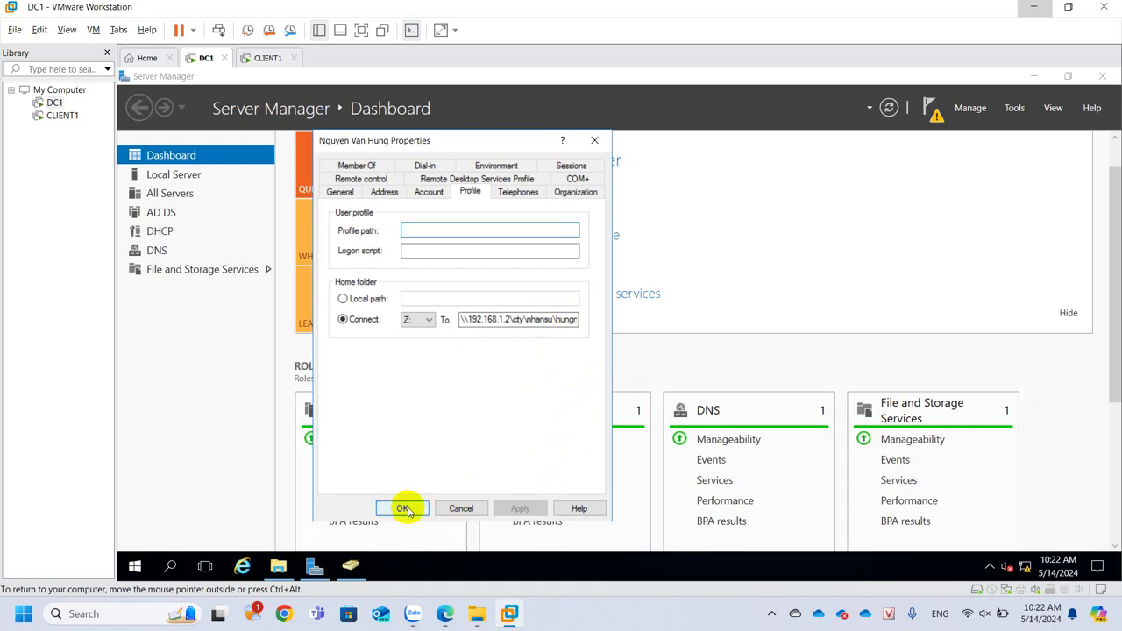
pyautogui.click(403, 509)
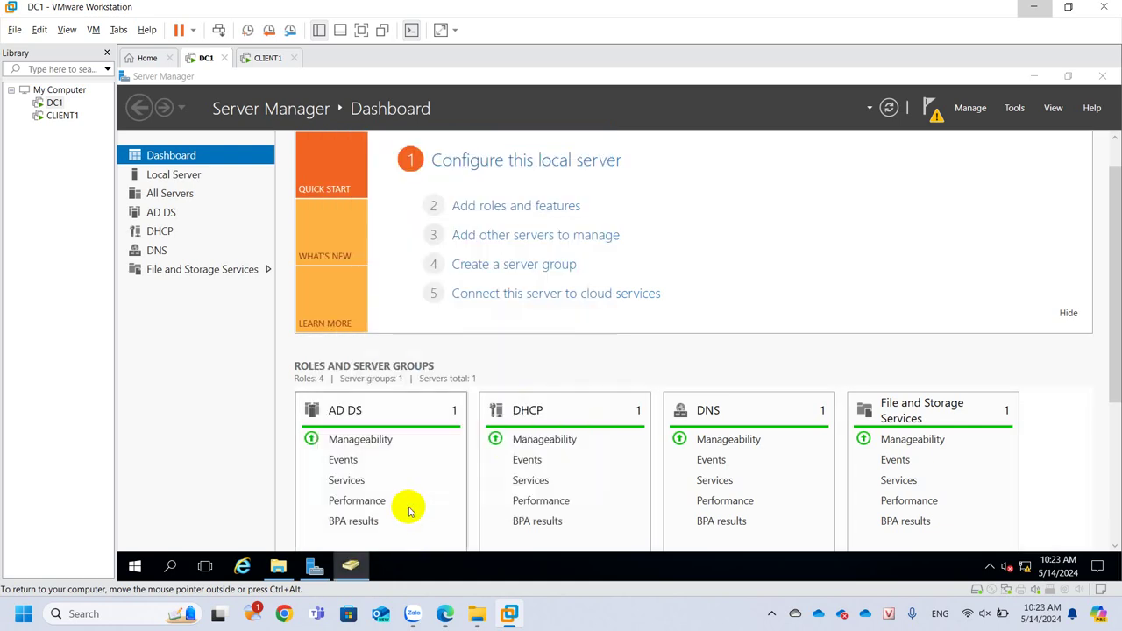
# Confirm the user's home folder now appears in the NhanSu share, then switch to CLIENT1
pyautogui.click(278, 566)
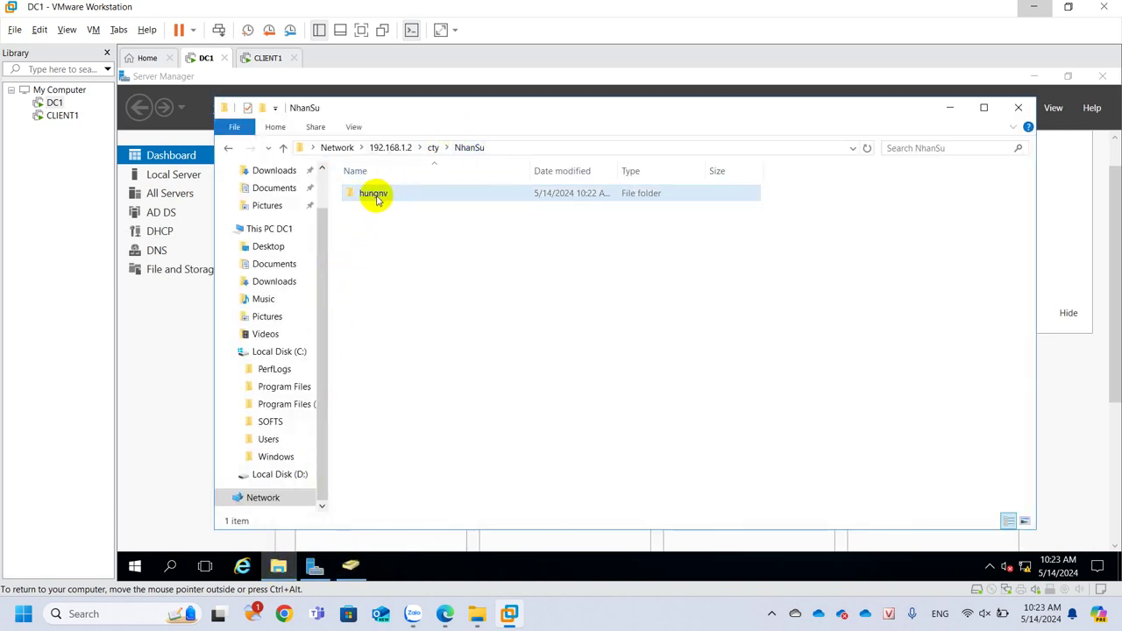
pyautogui.click(268, 58)
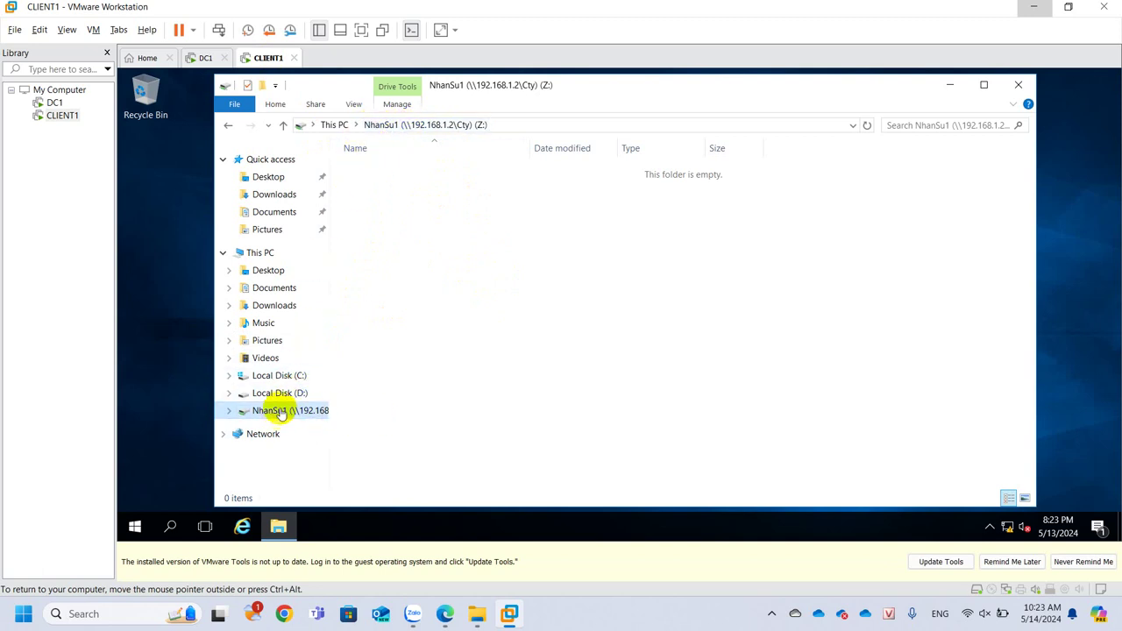
# Review the NhanSu1 (Z:) drive's 19.5 GB capacity and free space, then close File Explorer
pyautogui.rightClick(277, 412)
pyautogui.click(316, 396)
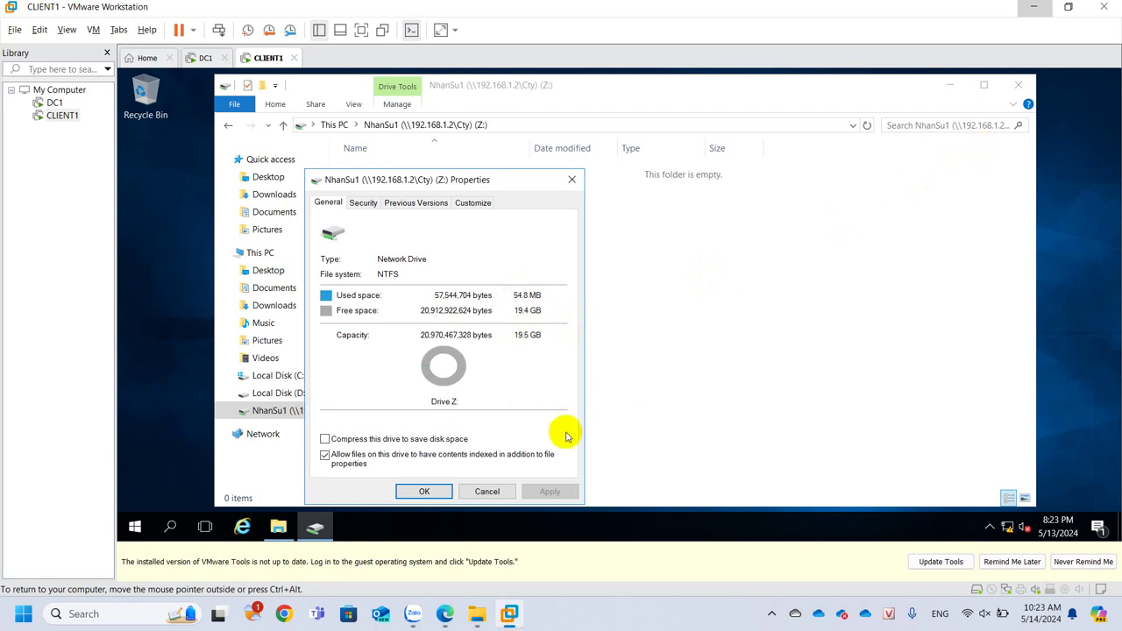
pyautogui.click(430, 489)
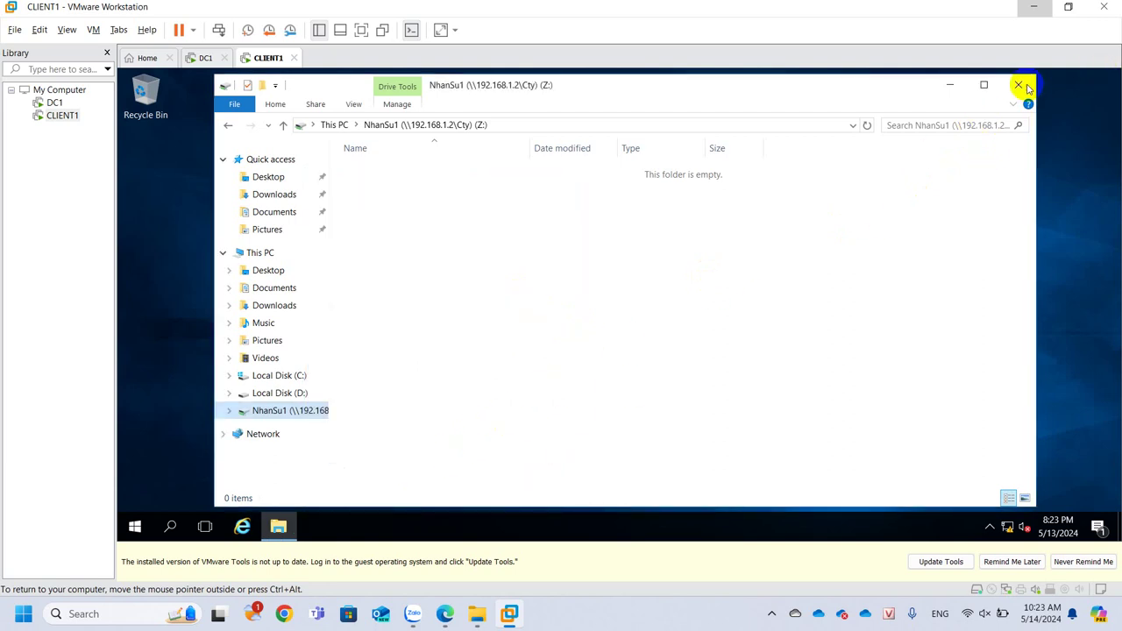
pyautogui.click(1018, 84)
pyautogui.click(134, 526)
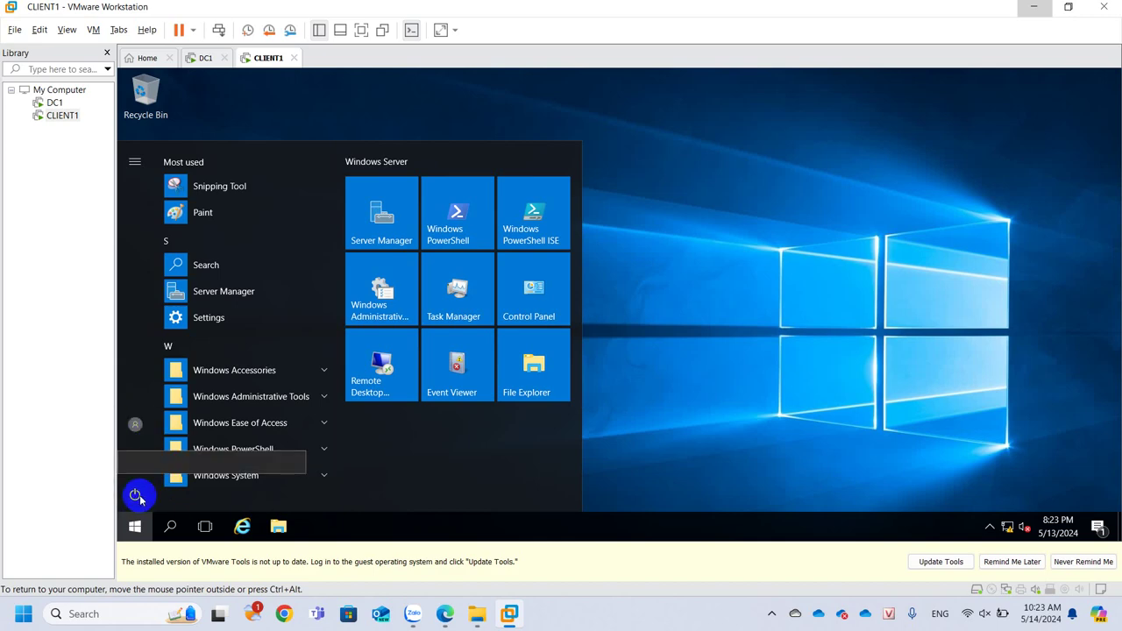
# Sign out of the current account on CLIENT1
pyautogui.click(137, 426)
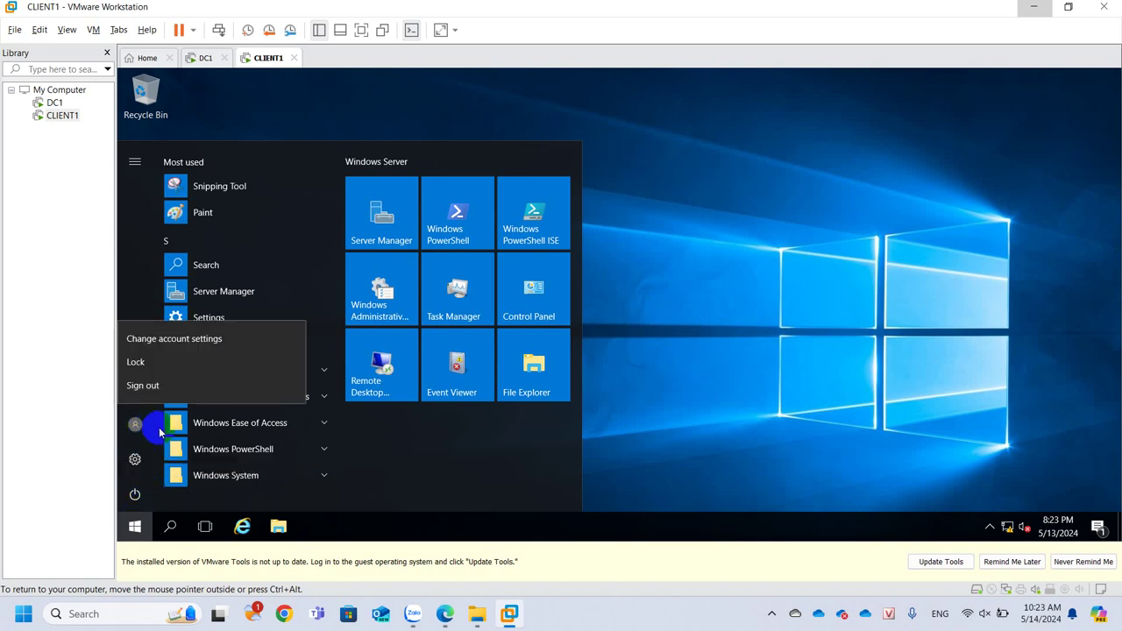
pyautogui.click(147, 383)
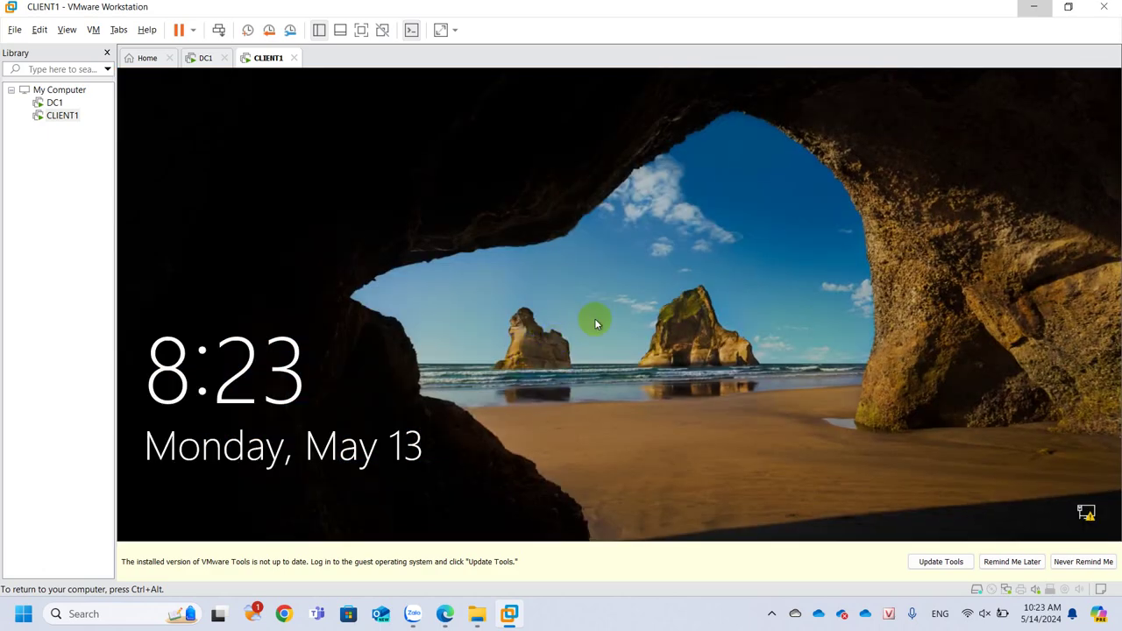
pyautogui.click(604, 319)
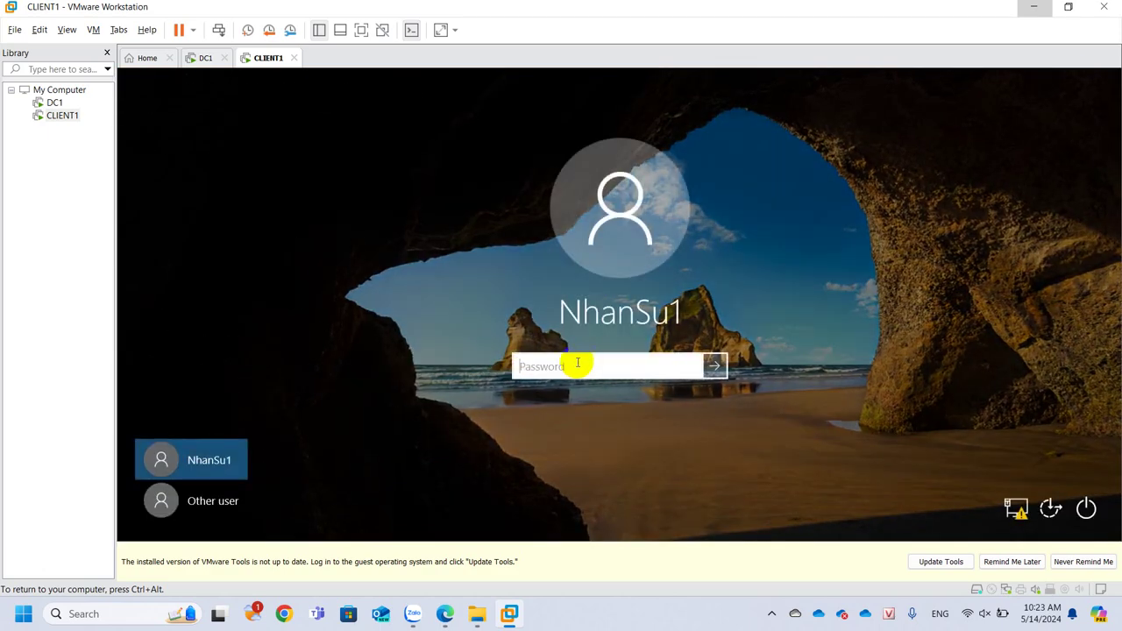
# Sign in as the other domain user with that account's user name and password
pyautogui.click(244, 498)
pyautogui.click(575, 364)
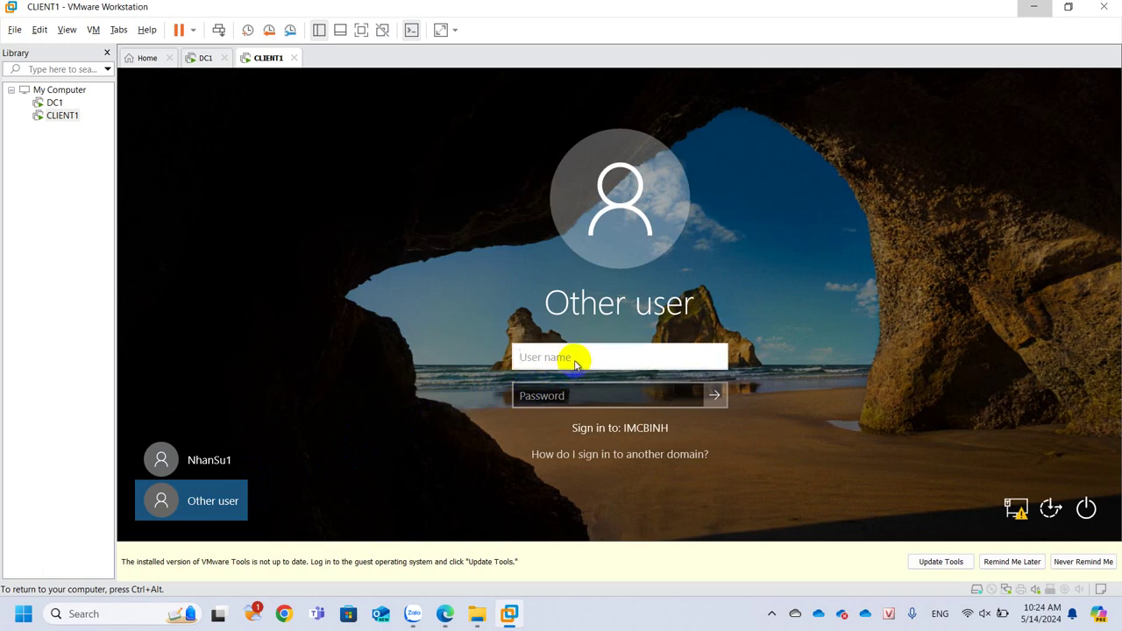
pyautogui.write('hungnv')
pyautogui.press('Tab')
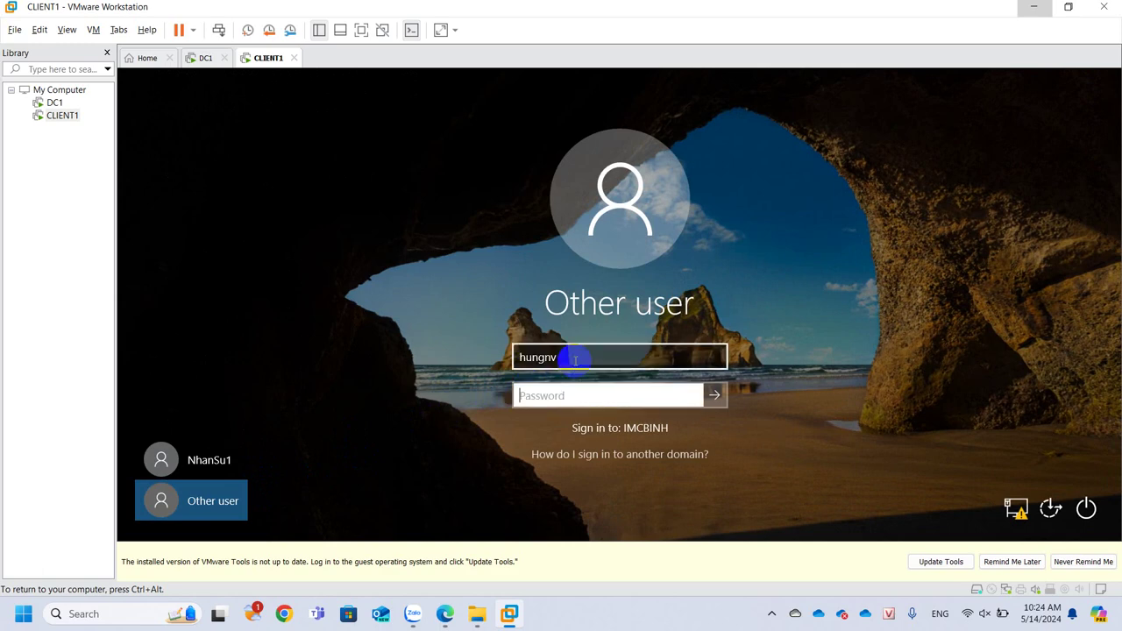
pyautogui.write('••••••••')
pyautogui.press('Return')
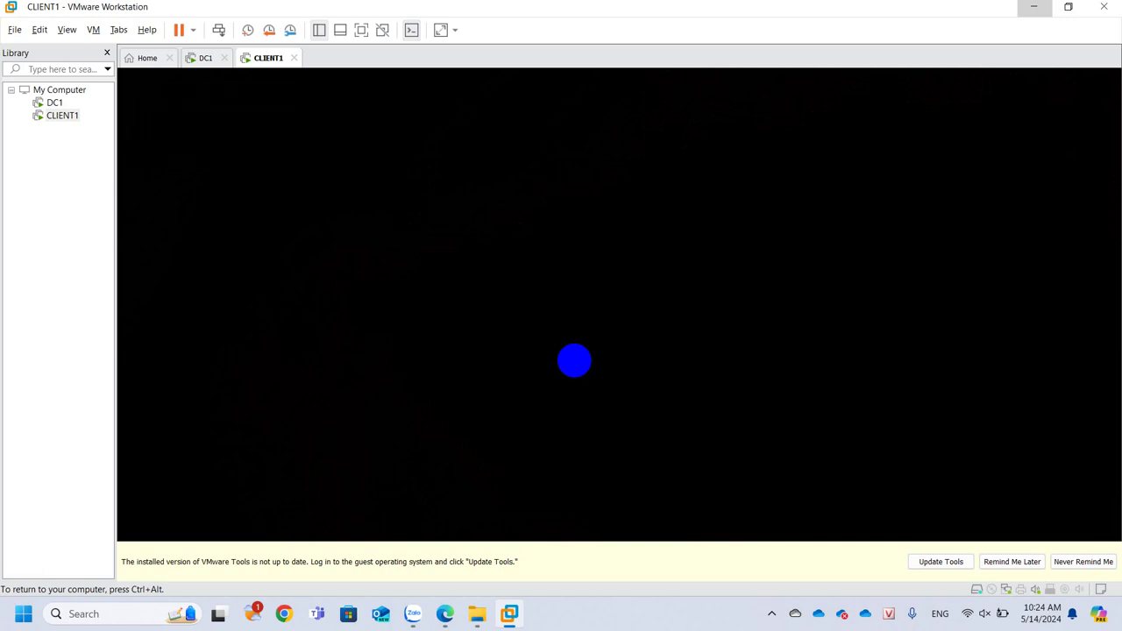
pyautogui.click(1012, 561)
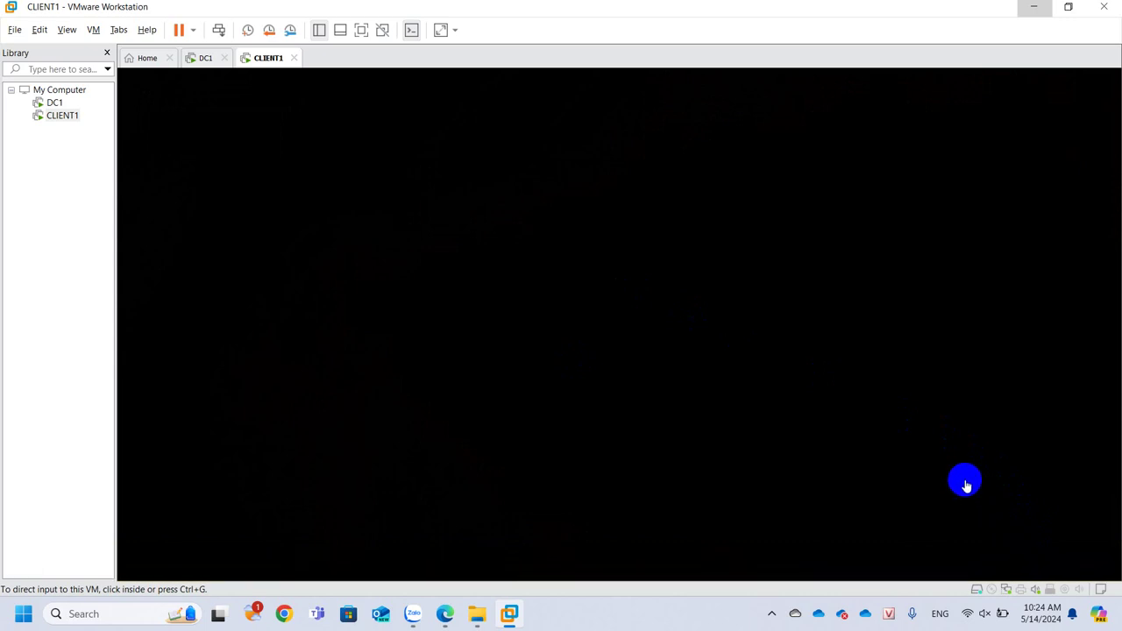
pyautogui.click(637, 343)
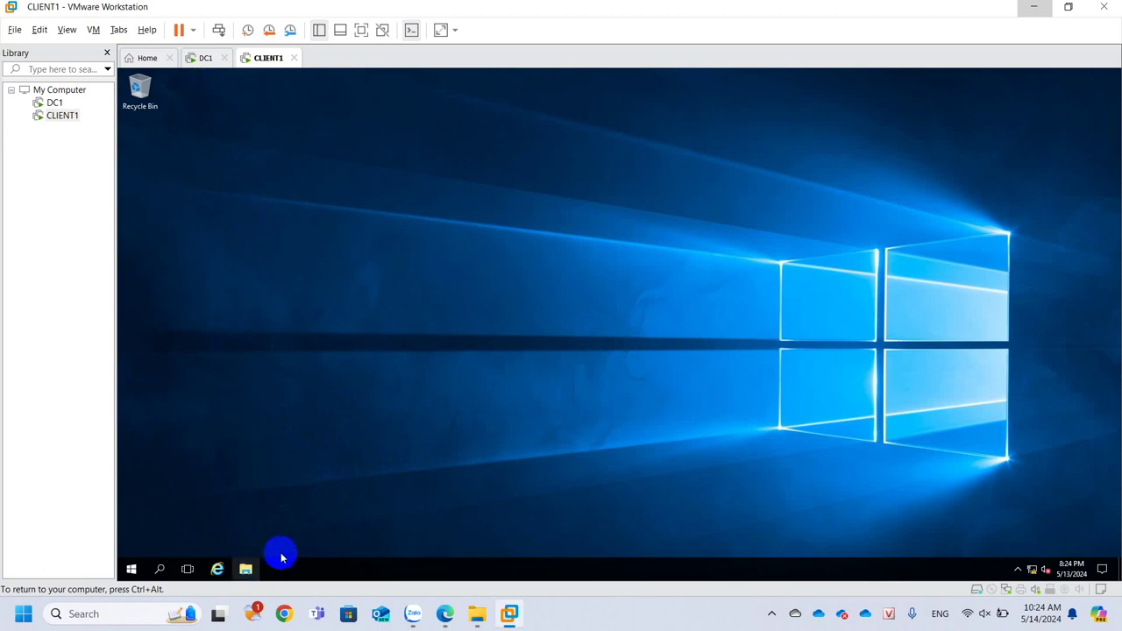
# As the new user, view the Z: drive's Properties from This PC, then switch to DC1
pyautogui.click(246, 569)
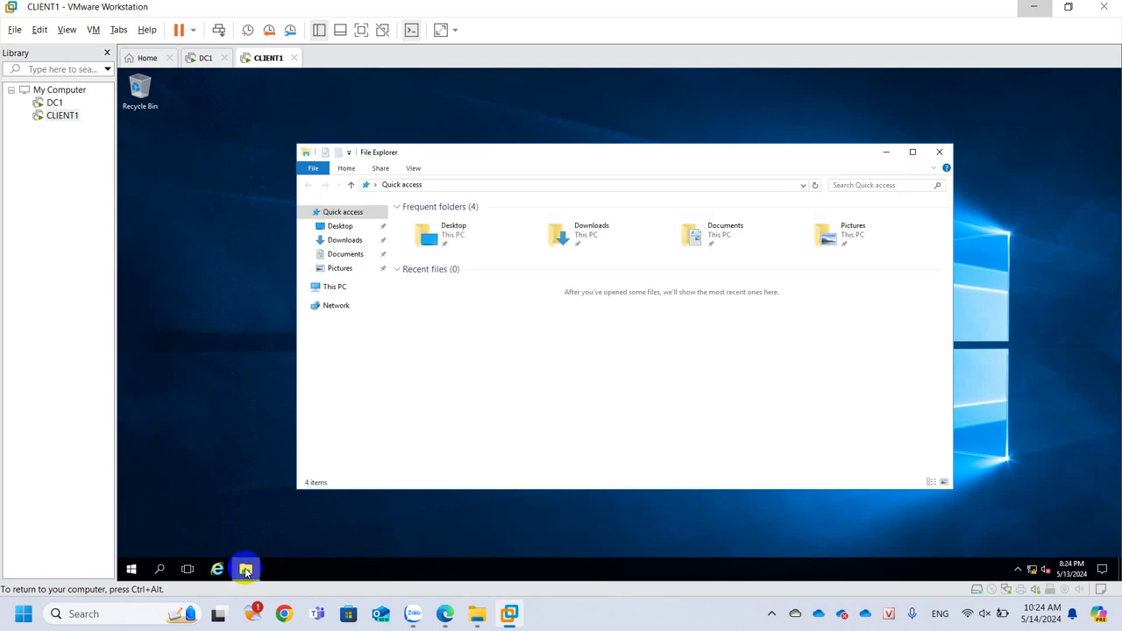
pyautogui.click(331, 286)
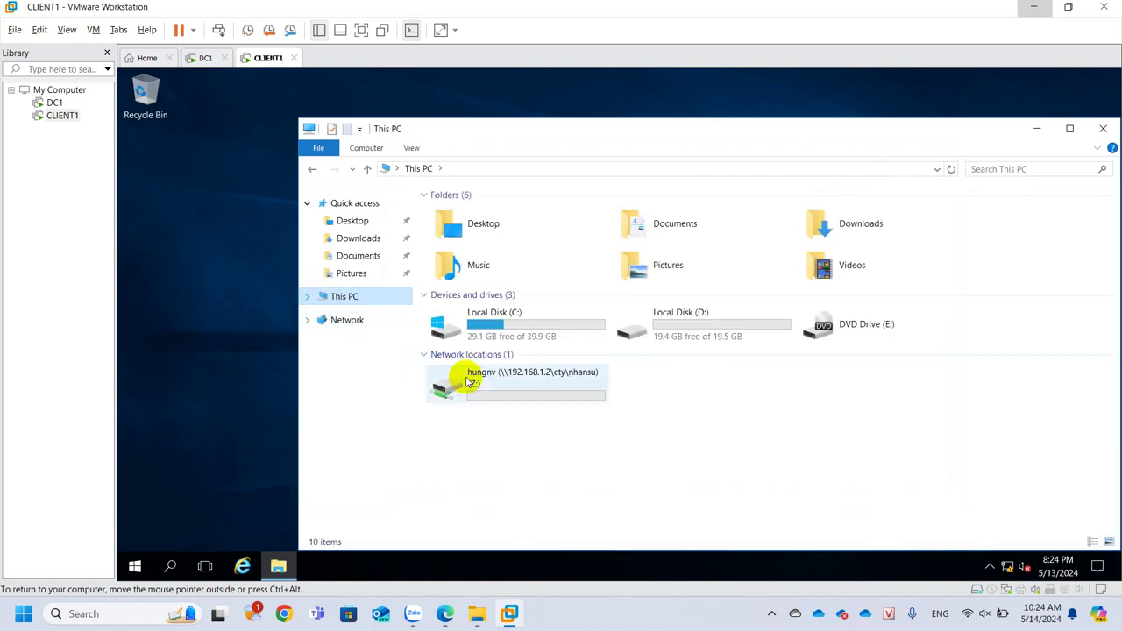
pyautogui.click(496, 376)
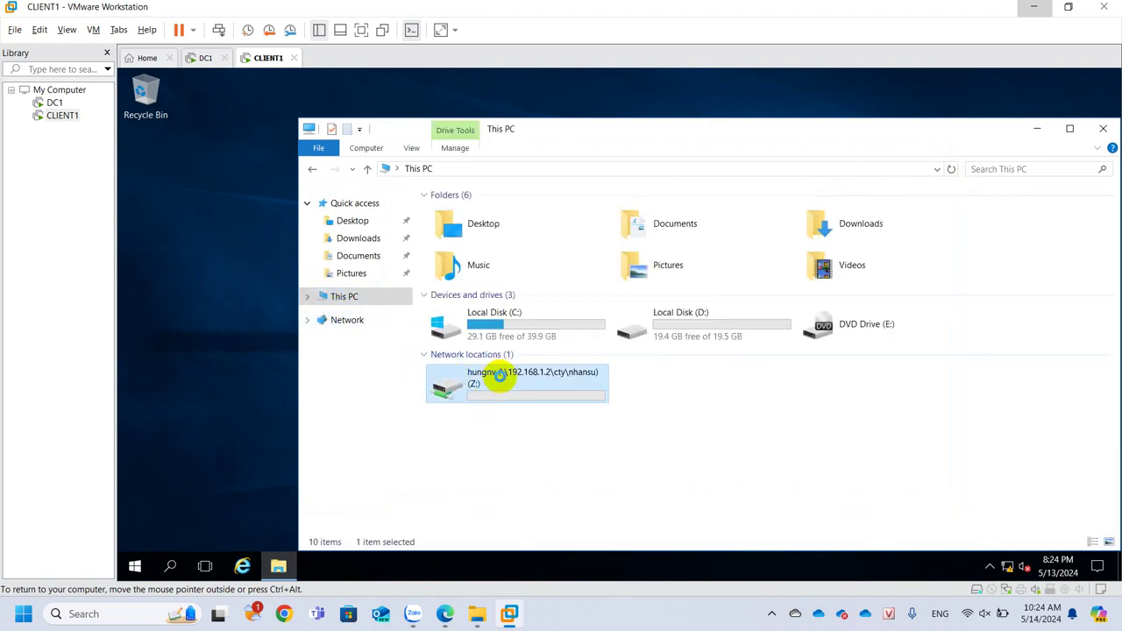
pyautogui.rightClick(495, 377)
pyautogui.click(517, 366)
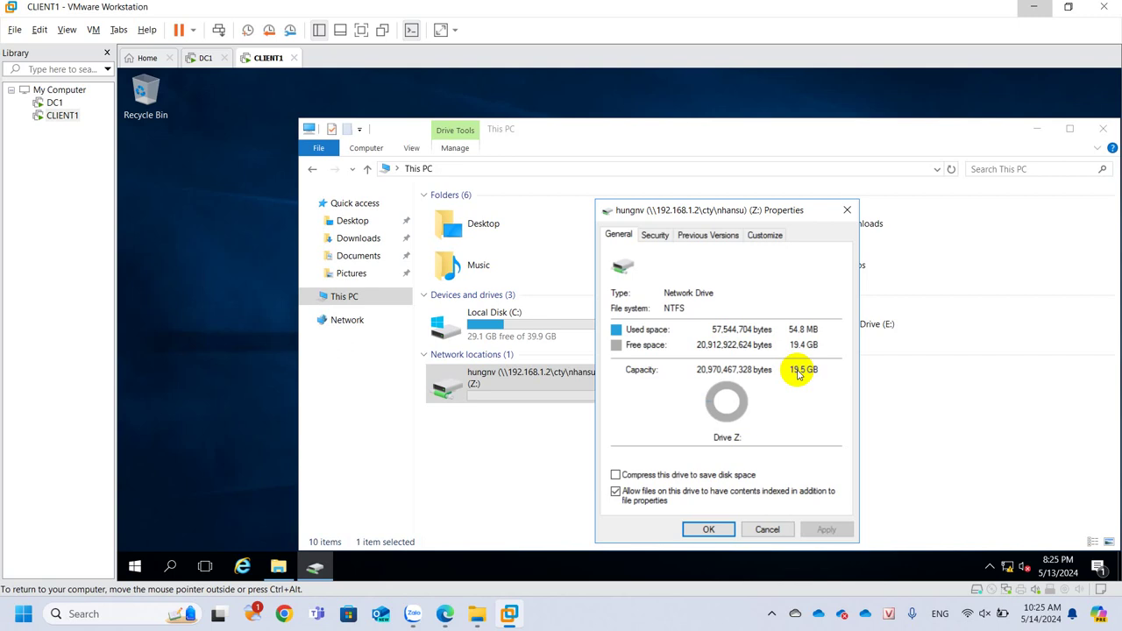
pyautogui.click(846, 210)
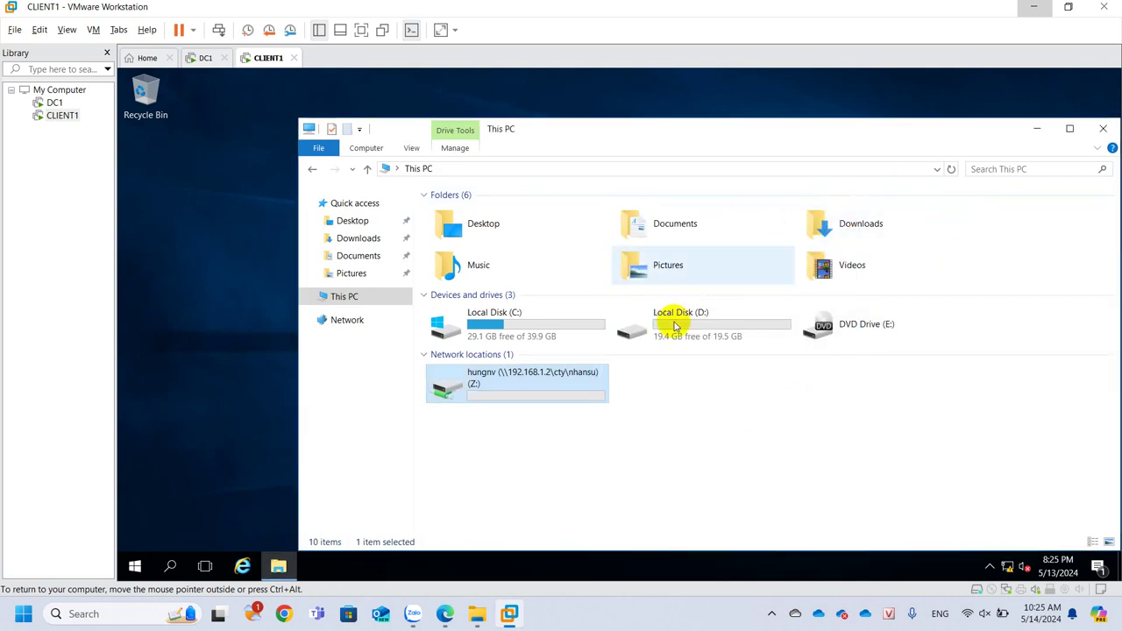
pyautogui.click(192, 60)
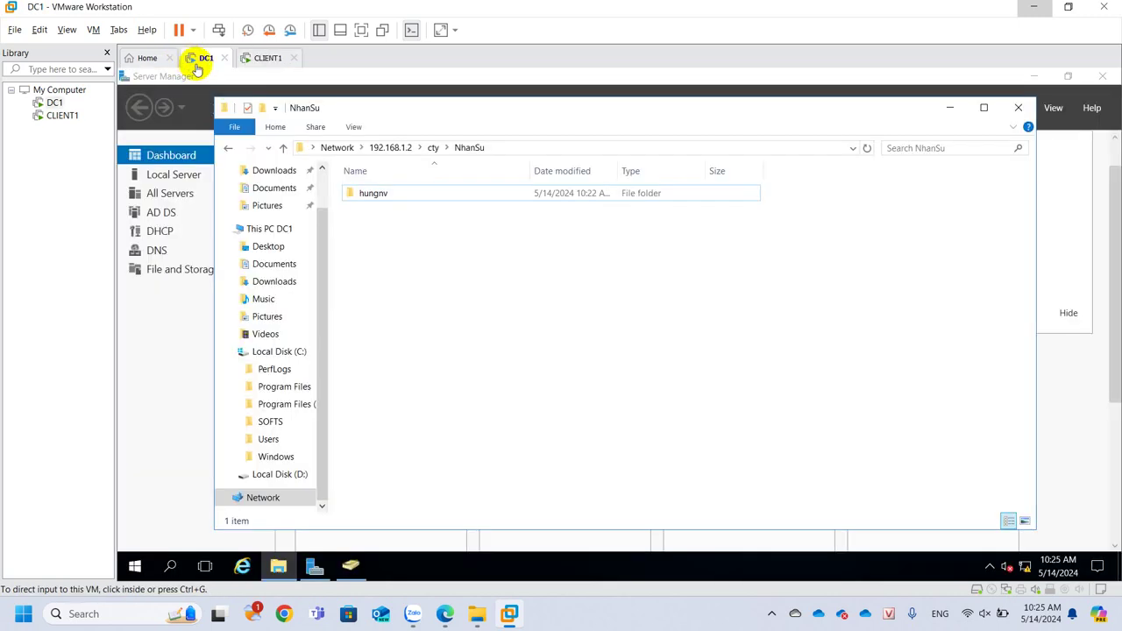
# Delete all 11 files from the SOFT folder on DC1's D: drive
pyautogui.click(282, 474)
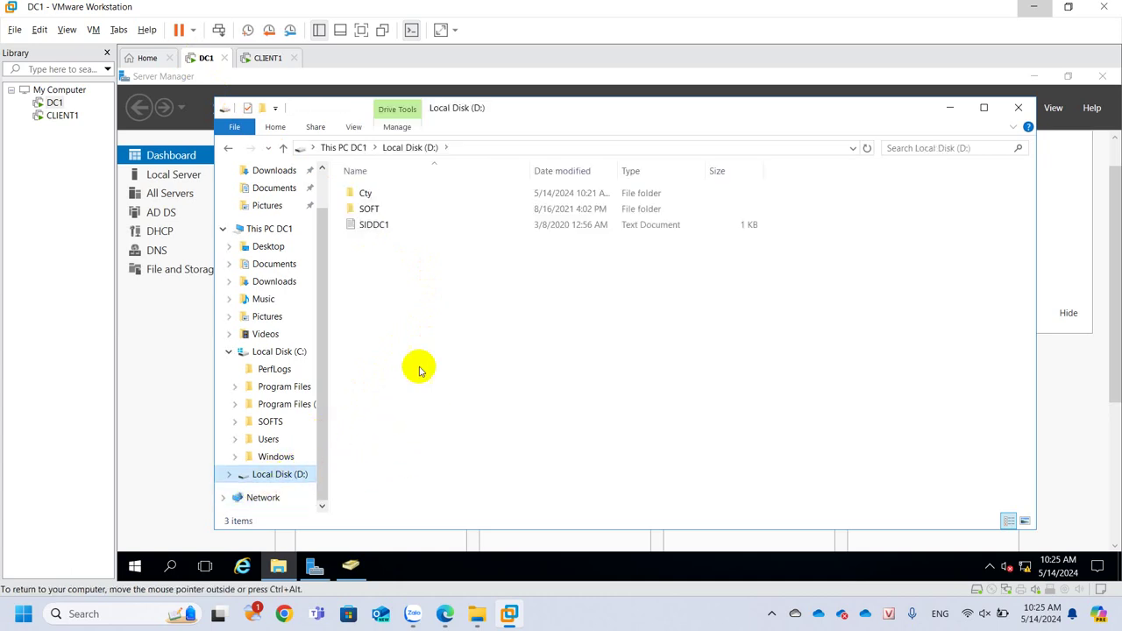
pyautogui.doubleClick(394, 209)
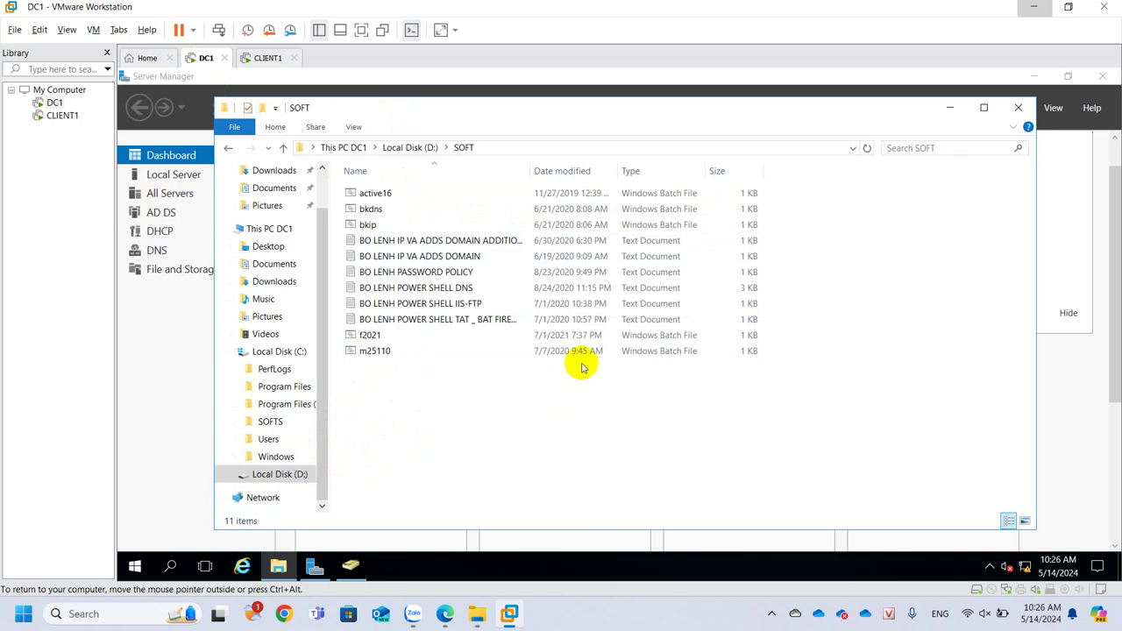
pyautogui.moveTo(410, 387); pyautogui.dragTo(315, 169)
pyautogui.press('Delete')
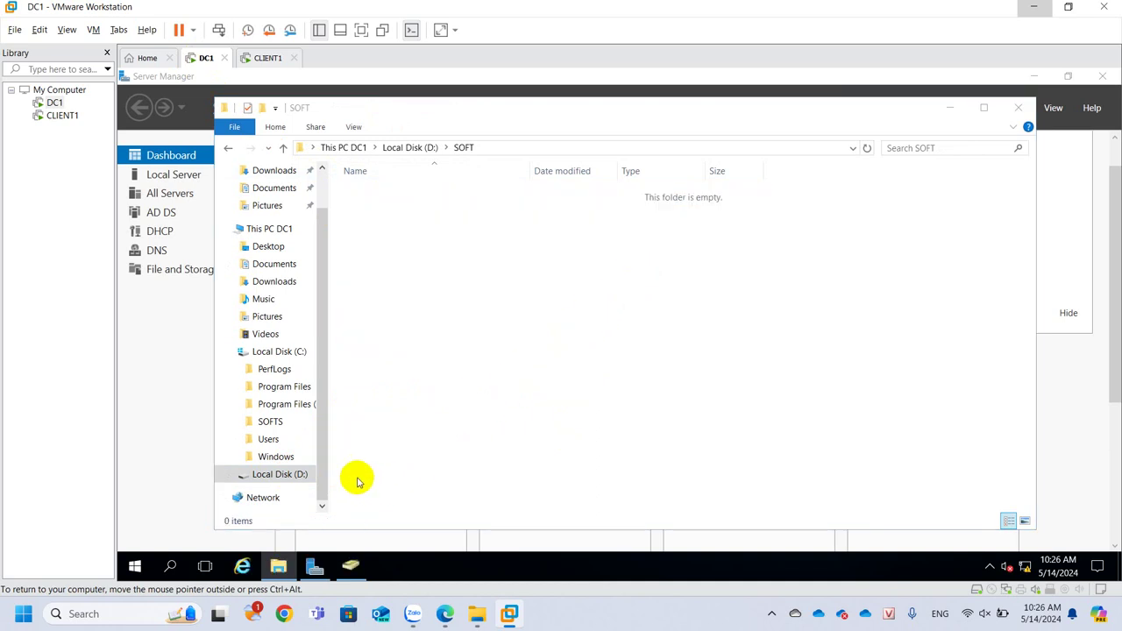
pyautogui.click(1018, 107)
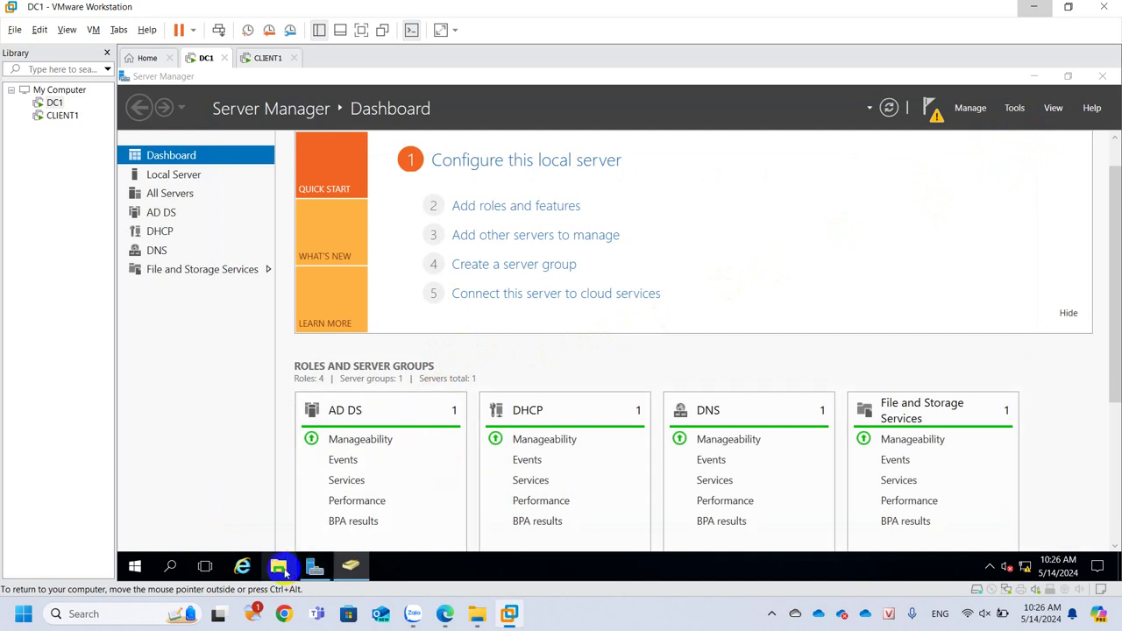
# Check the D: drive's used and free space in its Properties
pyautogui.click(278, 567)
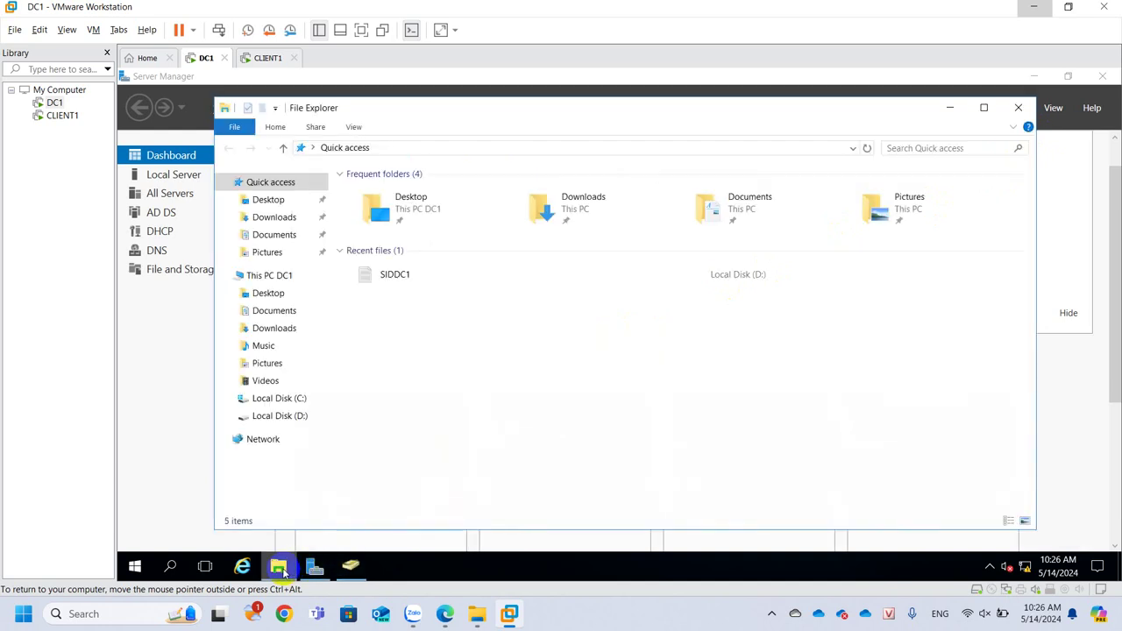
pyautogui.rightClick(280, 414)
pyautogui.click(328, 401)
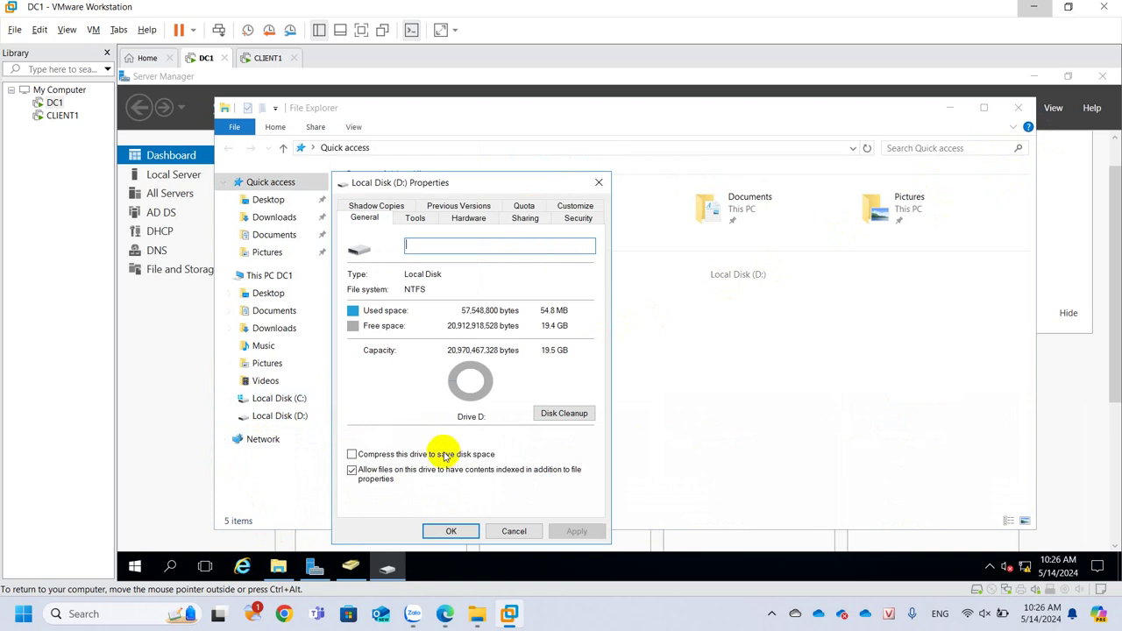
pyautogui.click(512, 531)
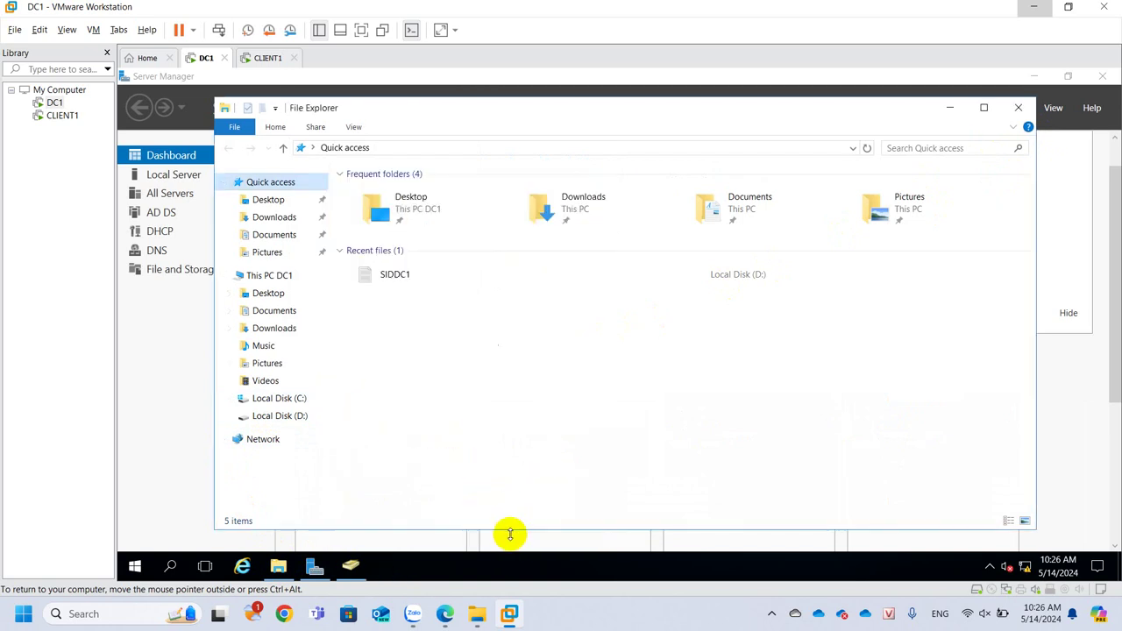
# Empty the Recycle Bin, permanently deleting the 11 removed items
pyautogui.click(950, 107)
pyautogui.click(1031, 77)
pyautogui.click(145, 240)
pyautogui.rightClick(146, 236)
pyautogui.click(191, 265)
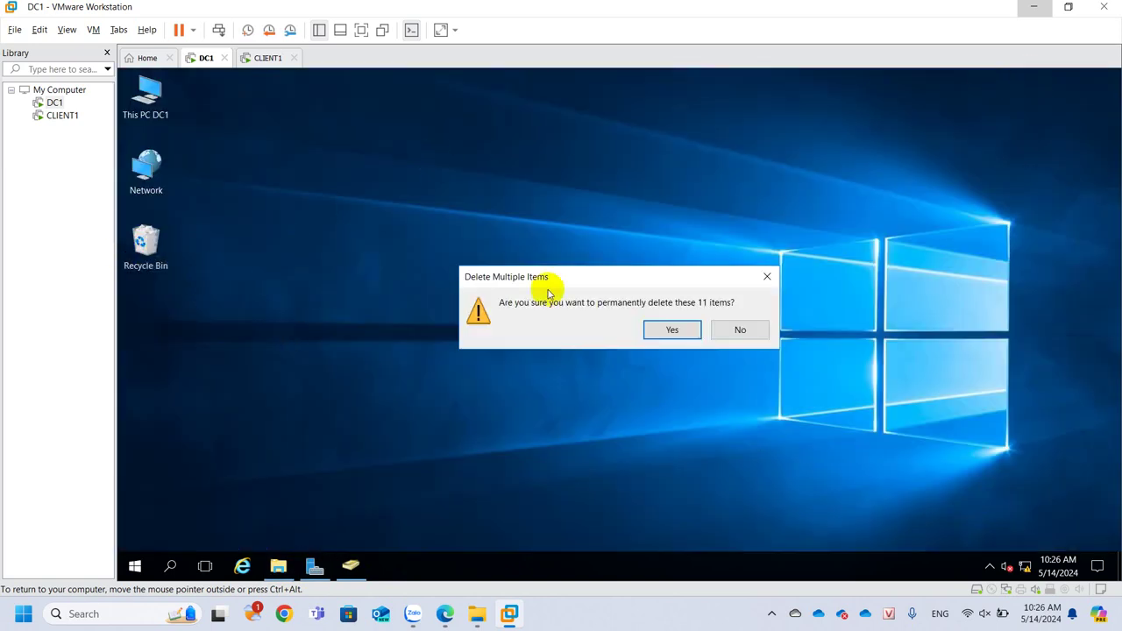
pyautogui.click(671, 330)
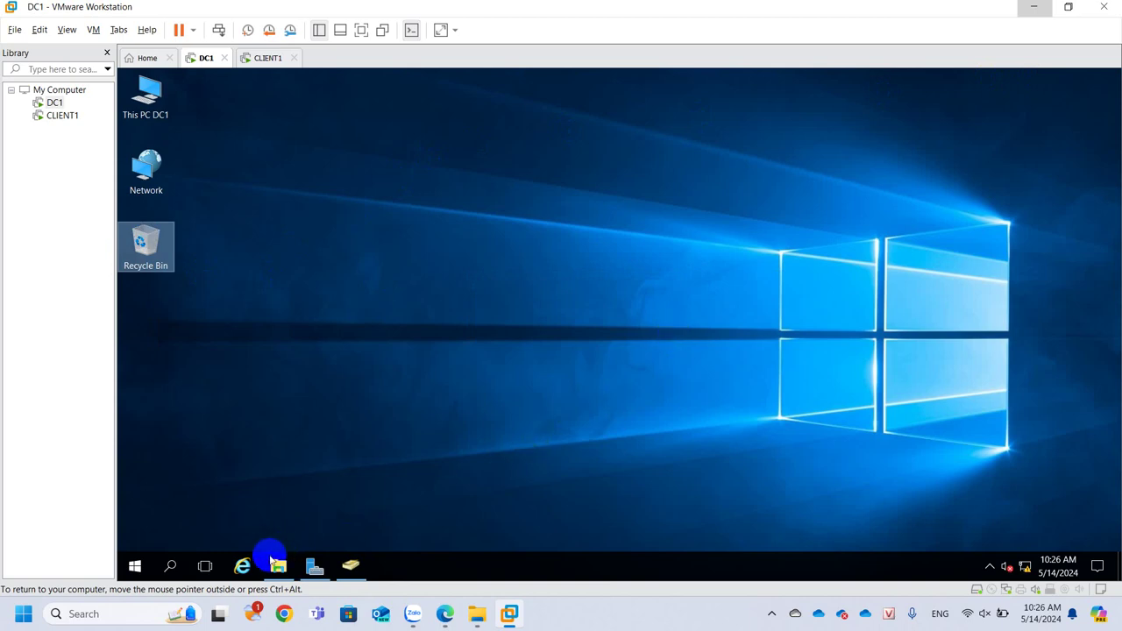
# Recheck D:'s Properties, now showing 19.4 GB free of 19.5 GB
pyautogui.click(278, 565)
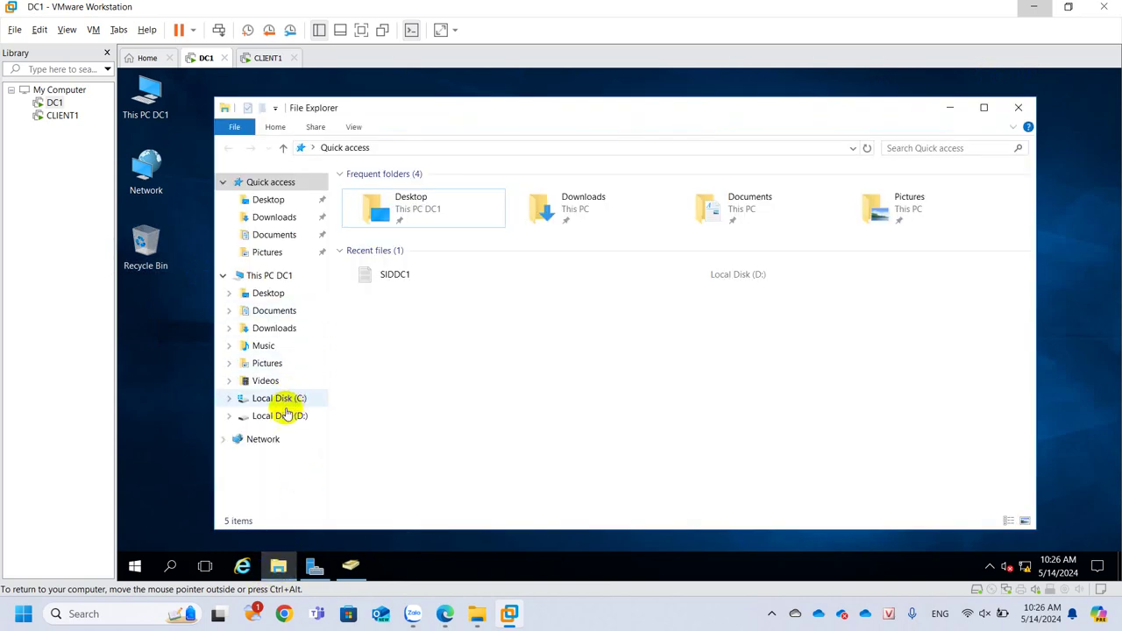
pyautogui.rightClick(294, 413)
pyautogui.click(306, 405)
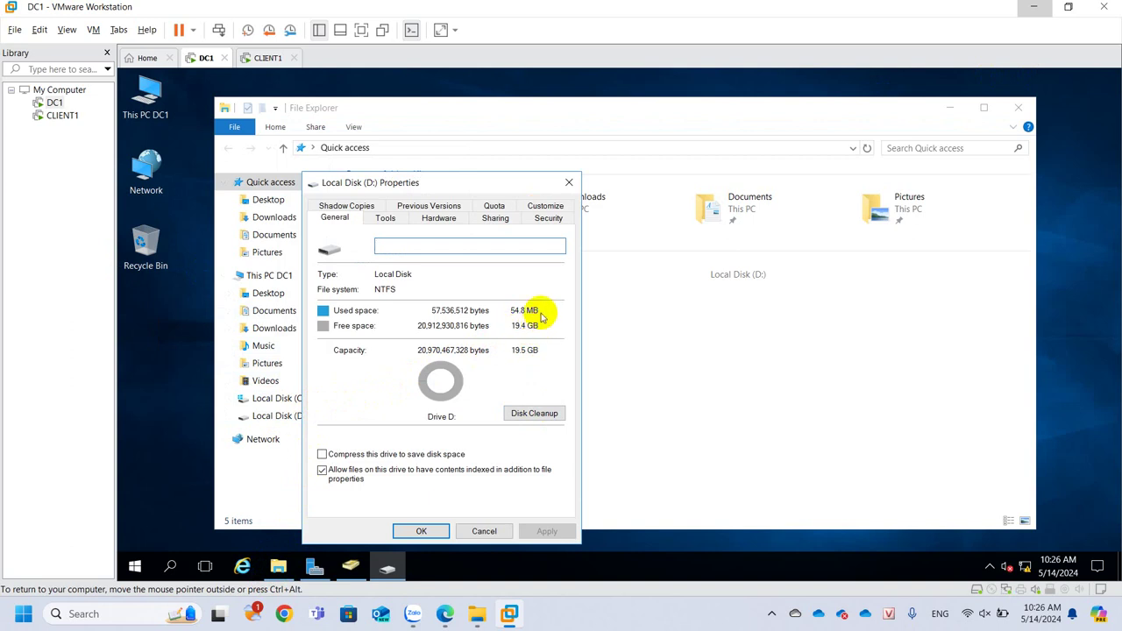
pyautogui.click(569, 182)
pyautogui.click(261, 58)
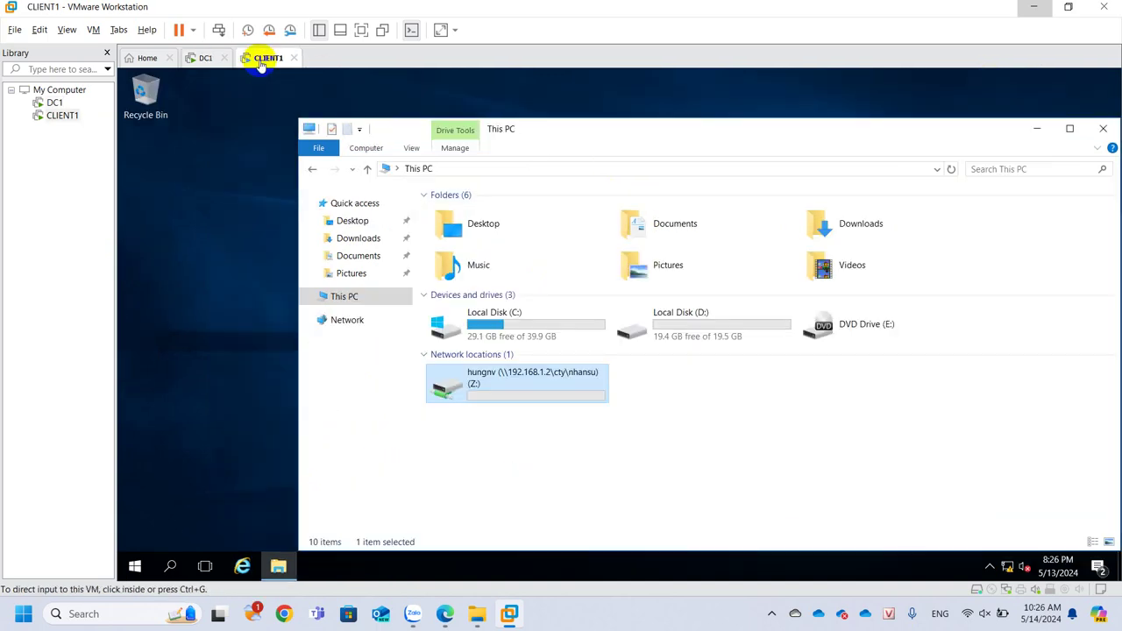
# Review CLIENT1's Z: drive properties: 54.8 MB used, 19.4 GB free of 19.5 GB
pyautogui.rightClick(494, 380)
pyautogui.click(518, 374)
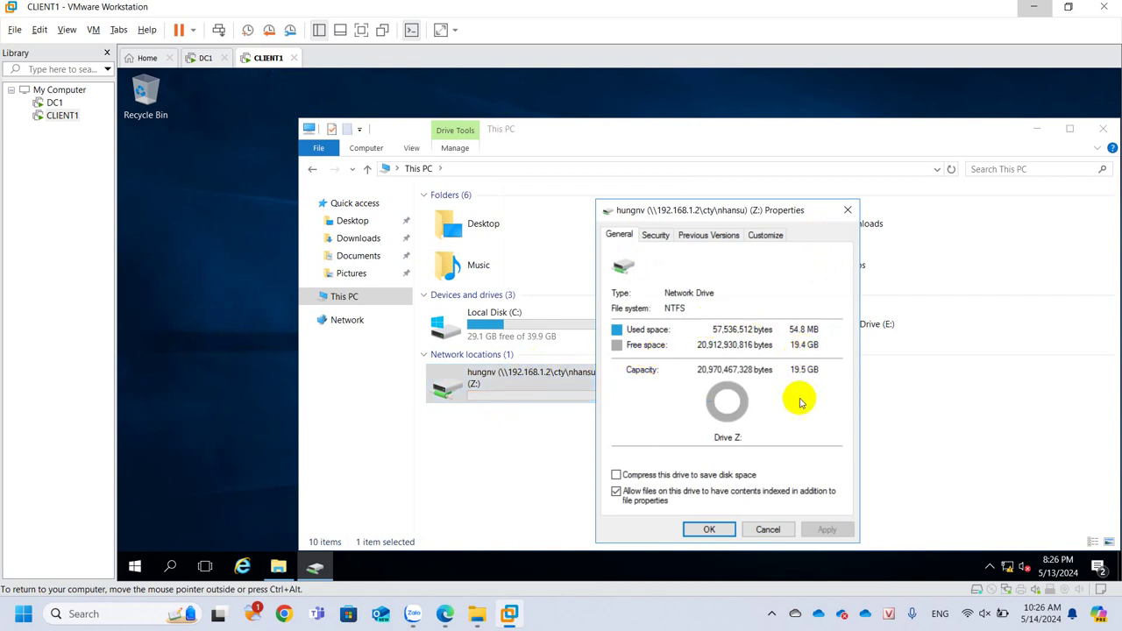
pyautogui.click(777, 529)
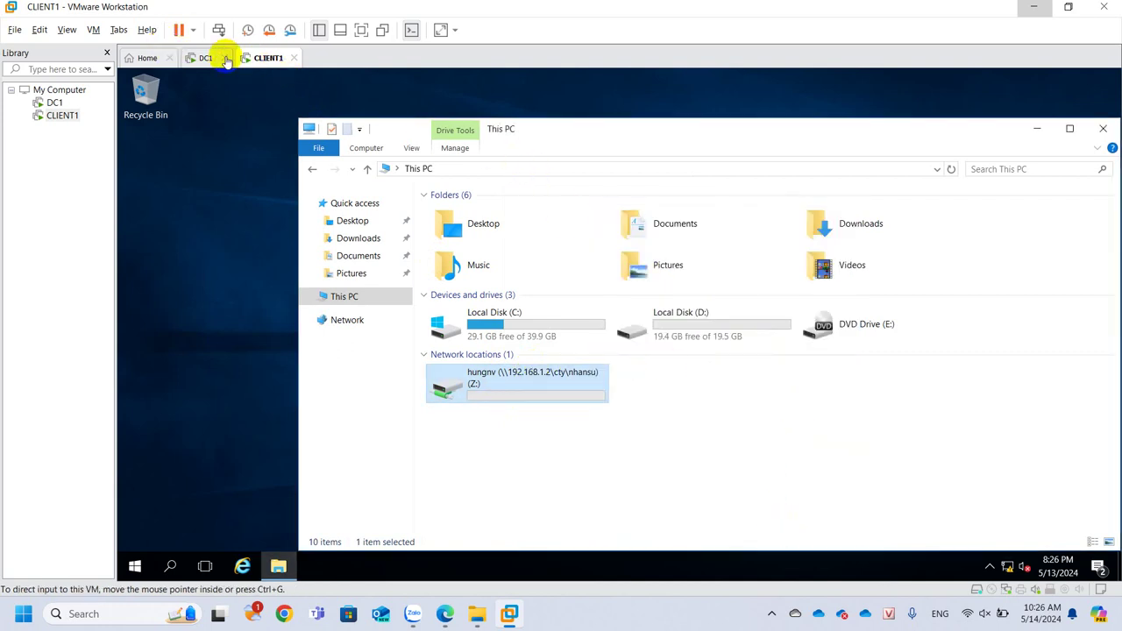
pyautogui.click(205, 58)
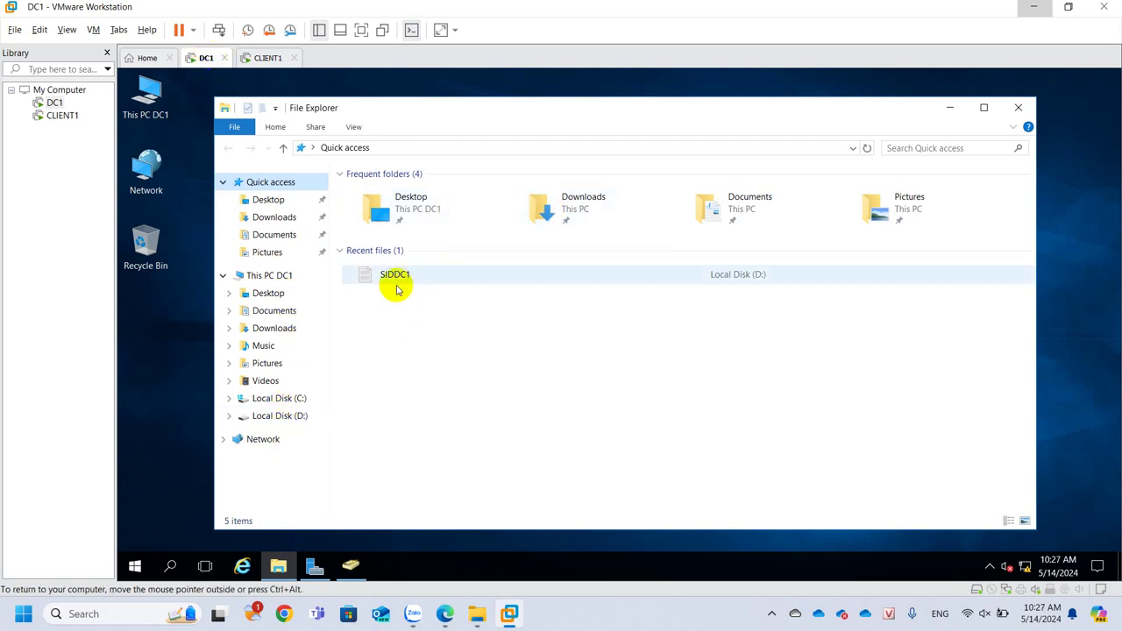
# On Local Disk (D:)'s Quota tab, enable quota management and select Limit disk space to
pyautogui.click(300, 419)
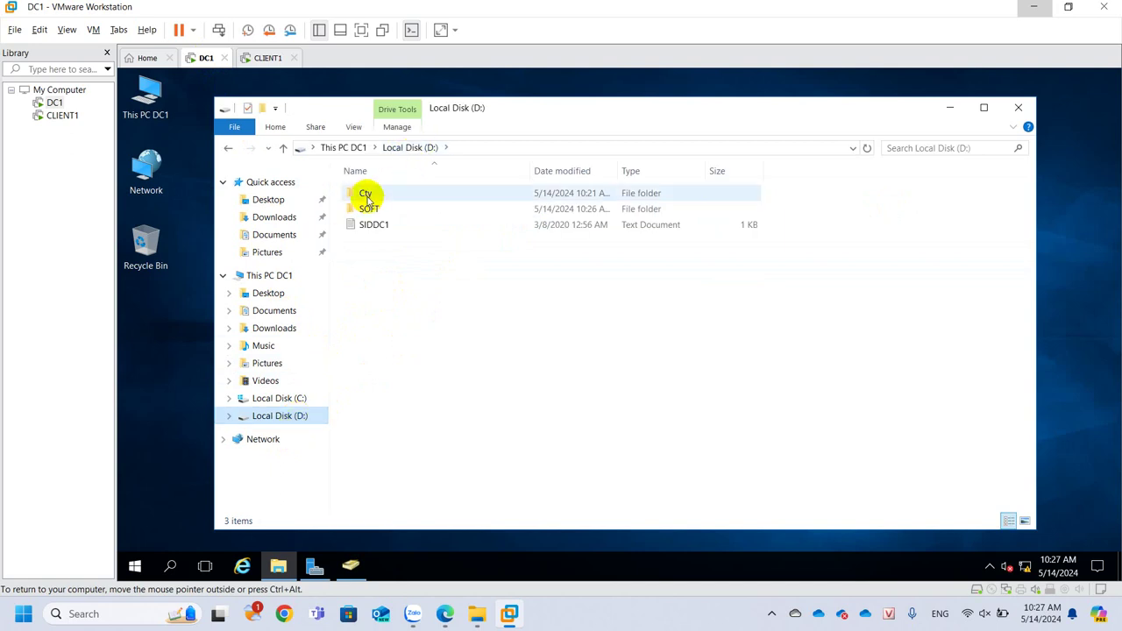
pyautogui.click(366, 198)
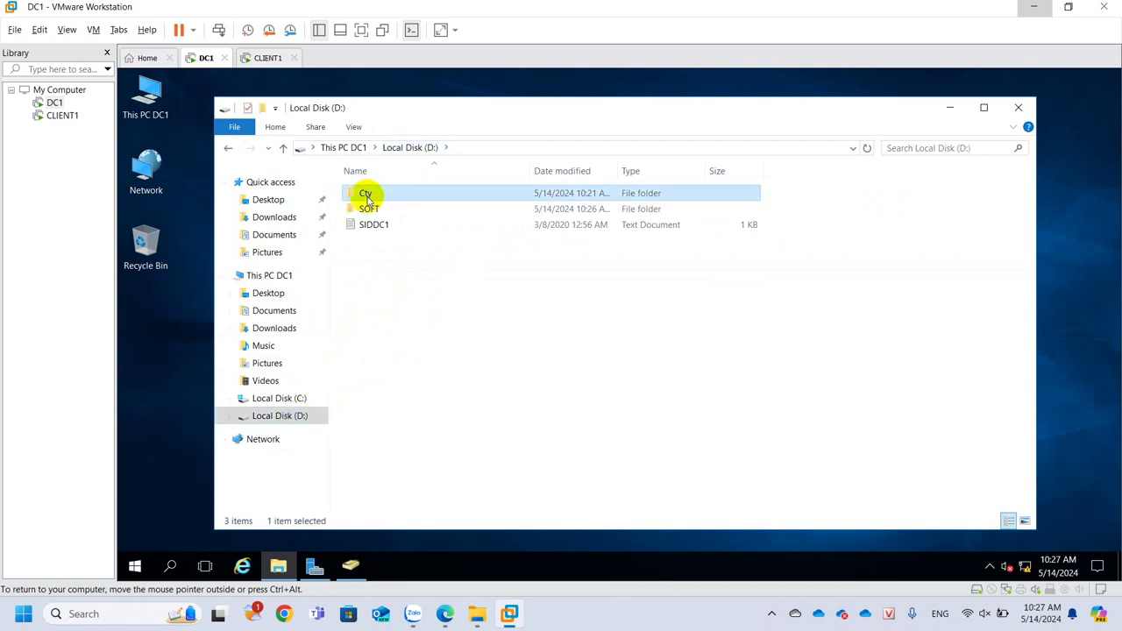
pyautogui.rightClick(284, 418)
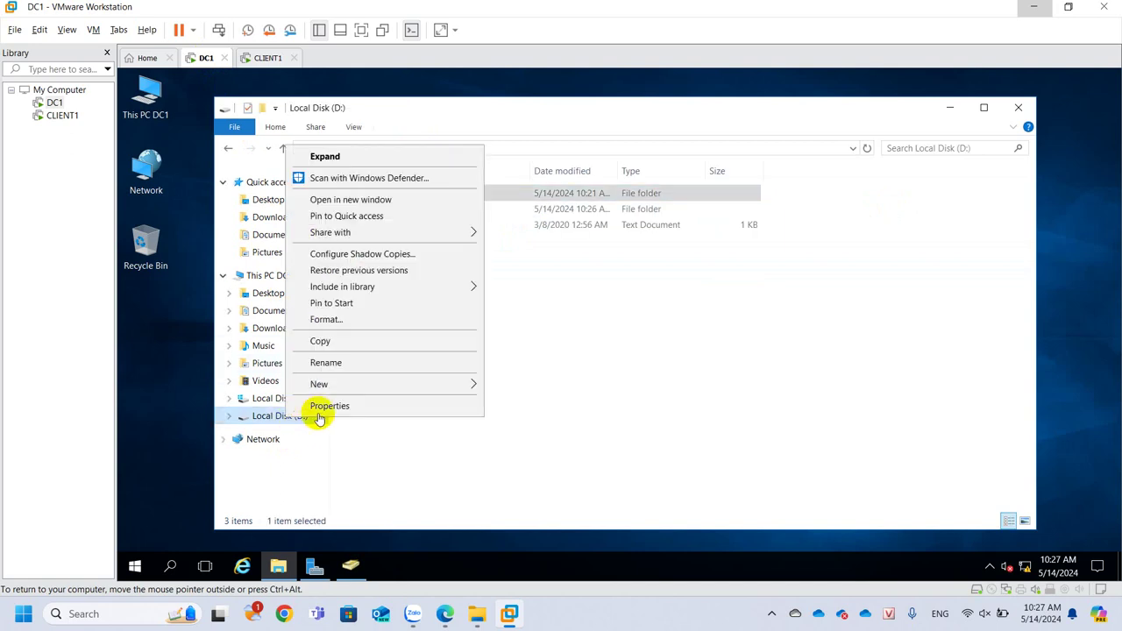
pyautogui.click(320, 411)
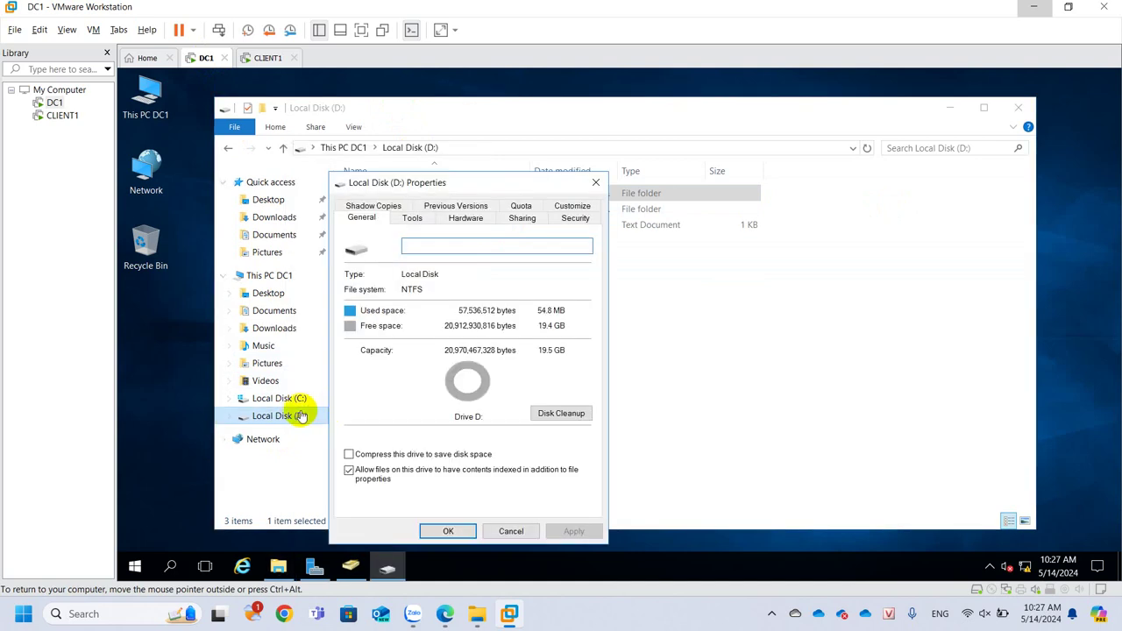
pyautogui.click(521, 207)
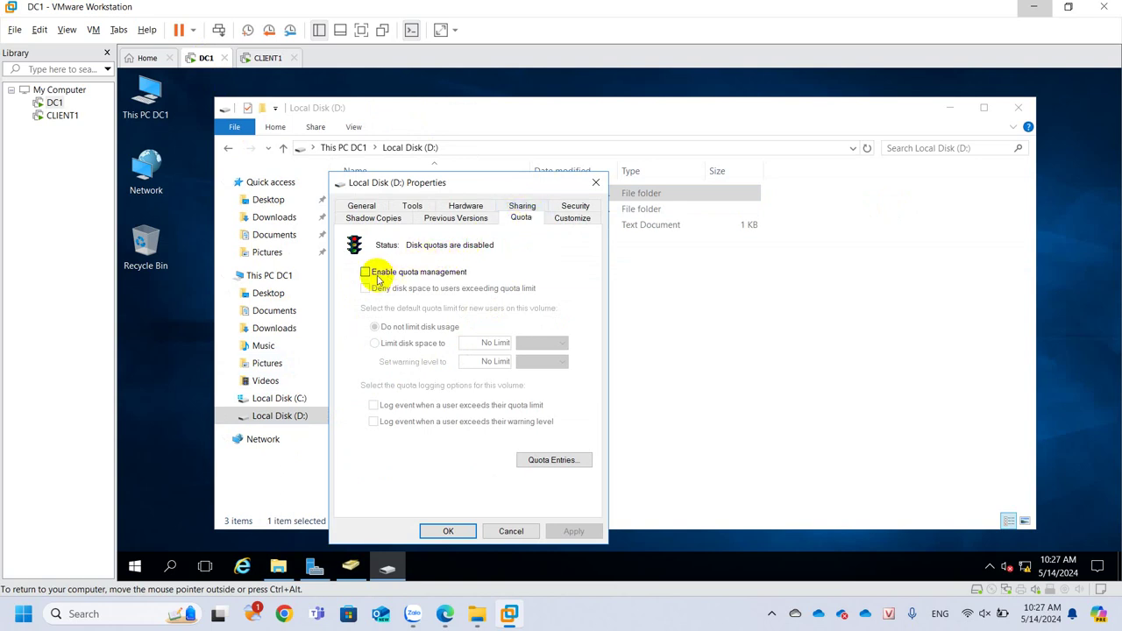
pyautogui.click(425, 279)
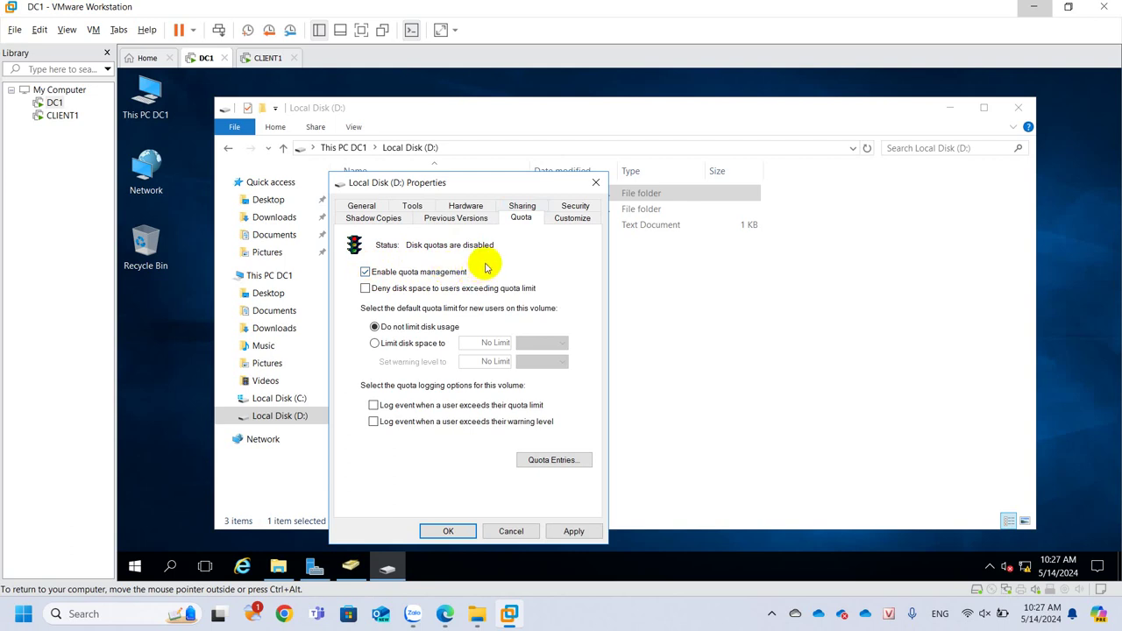
pyautogui.click(416, 348)
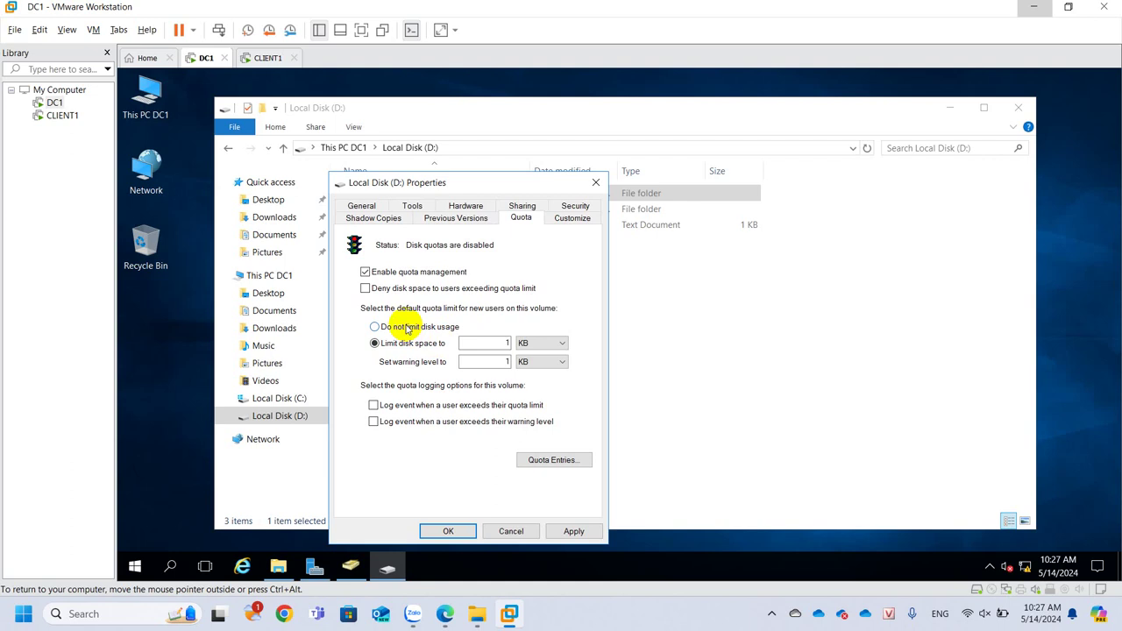
# Set D:'s default quota limit to 5 GB and the warning level to 4 GB
pyautogui.click(406, 328)
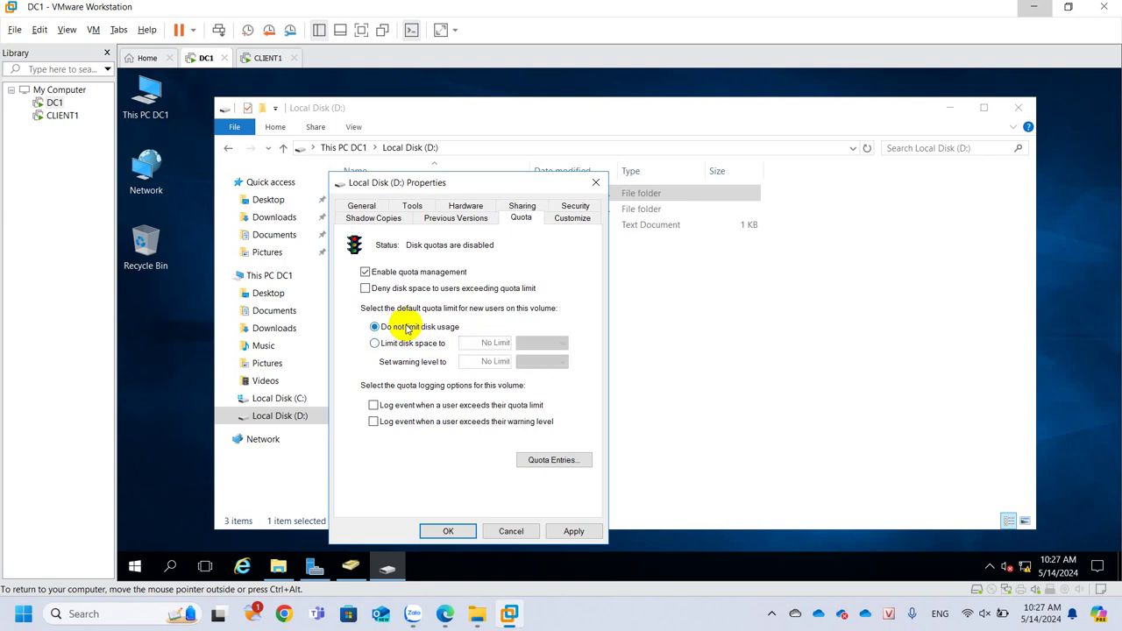
pyautogui.click(405, 343)
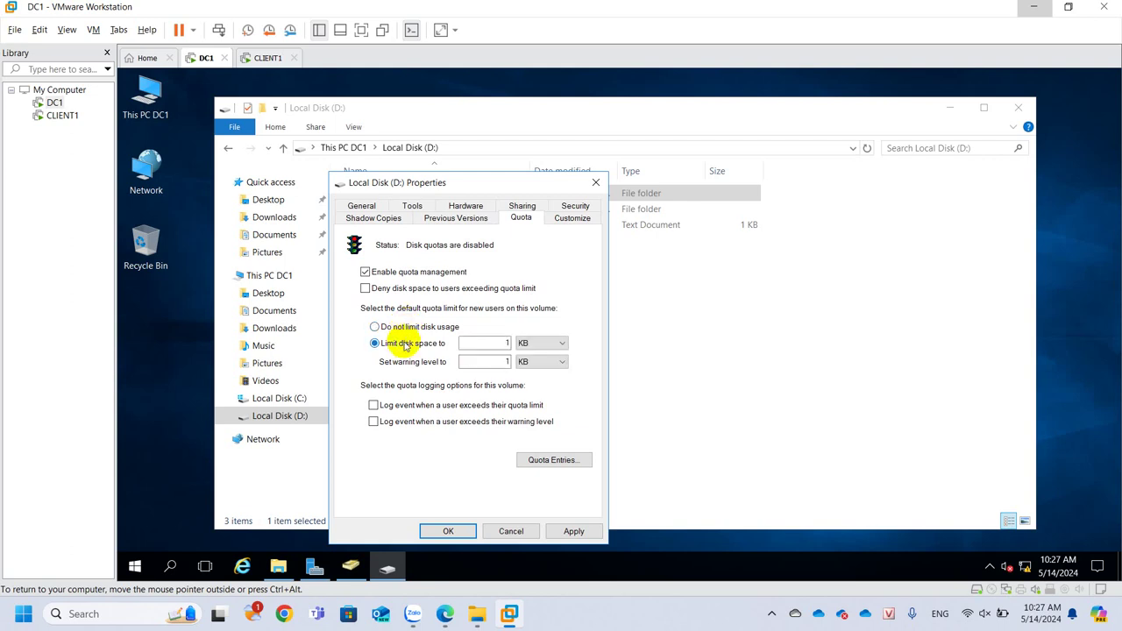
pyautogui.doubleClick(505, 343)
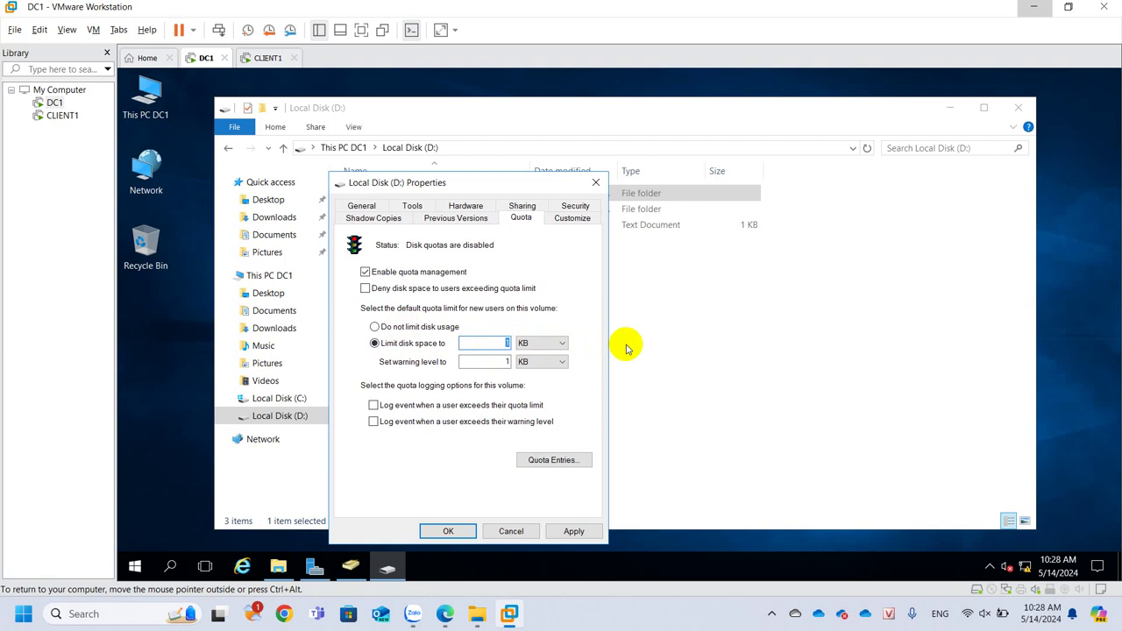
pyautogui.write('5')
pyautogui.click(538, 343)
pyautogui.click(535, 373)
pyautogui.doubleClick(506, 362)
pyautogui.write('4')
pyautogui.click(544, 363)
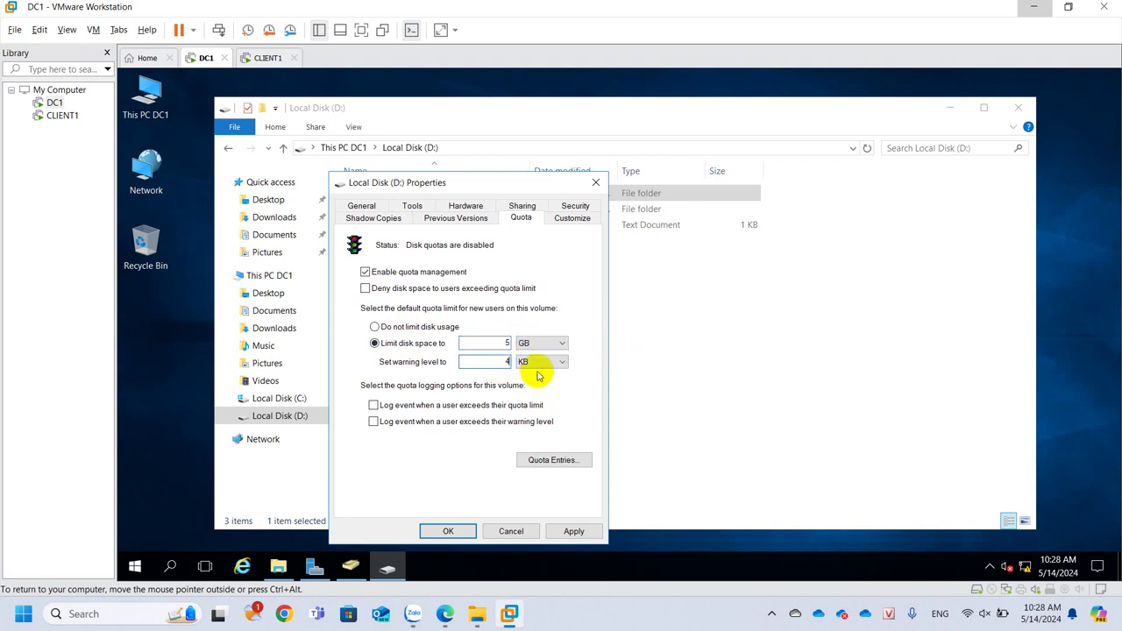
pyautogui.click(540, 393)
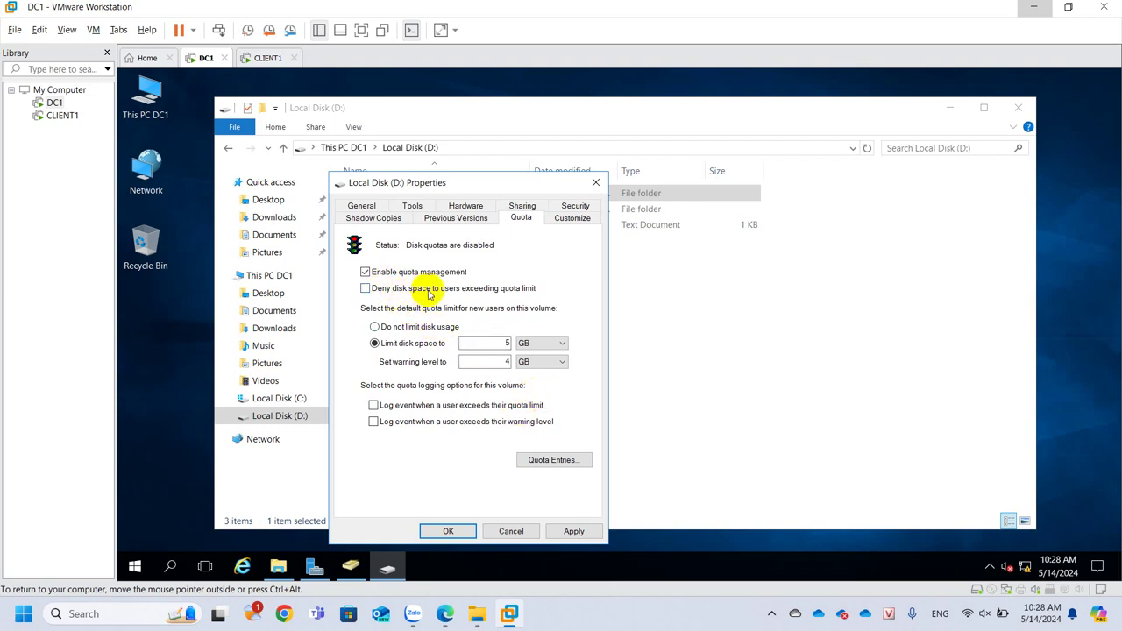
pyautogui.click(534, 344)
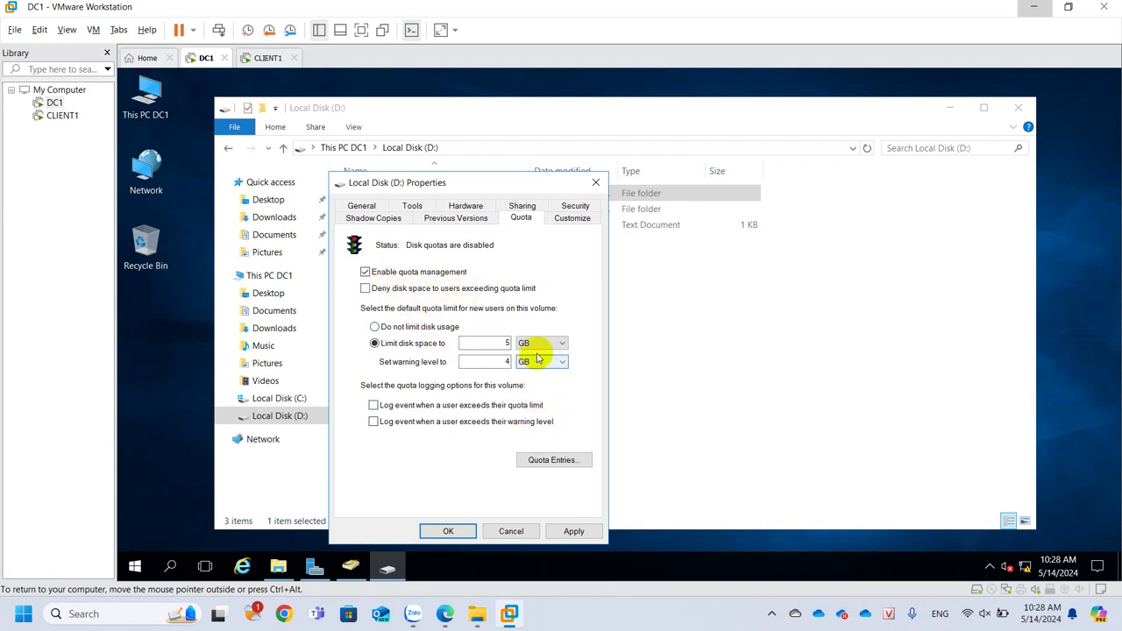
pyautogui.click(538, 352)
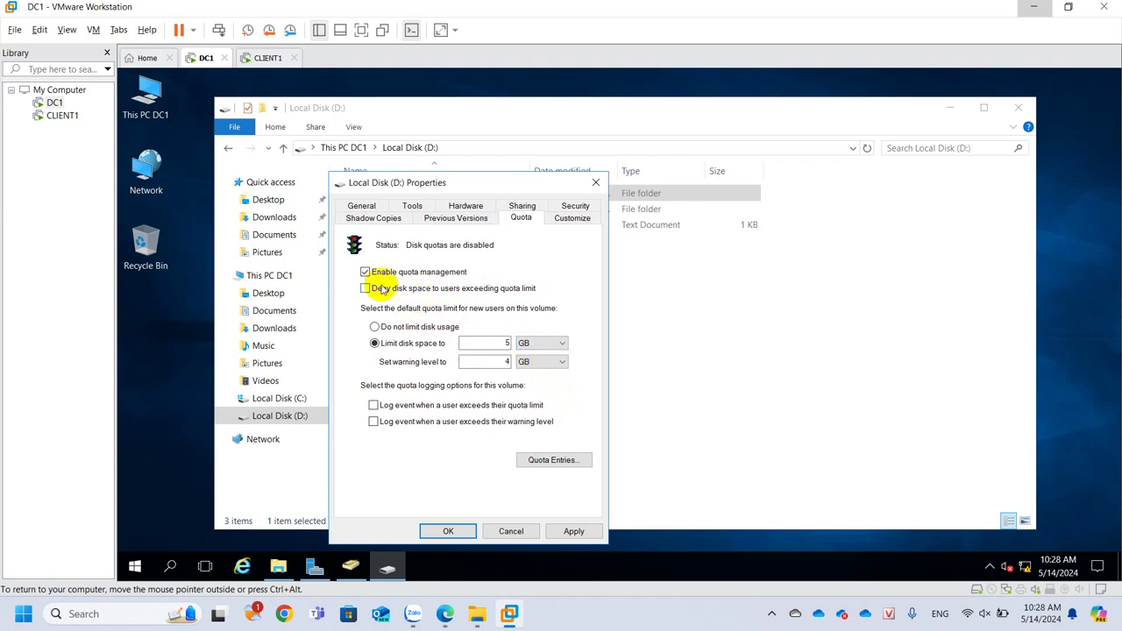
# Deny disk space beyond the limit and apply, activating the quota system
pyautogui.click(366, 289)
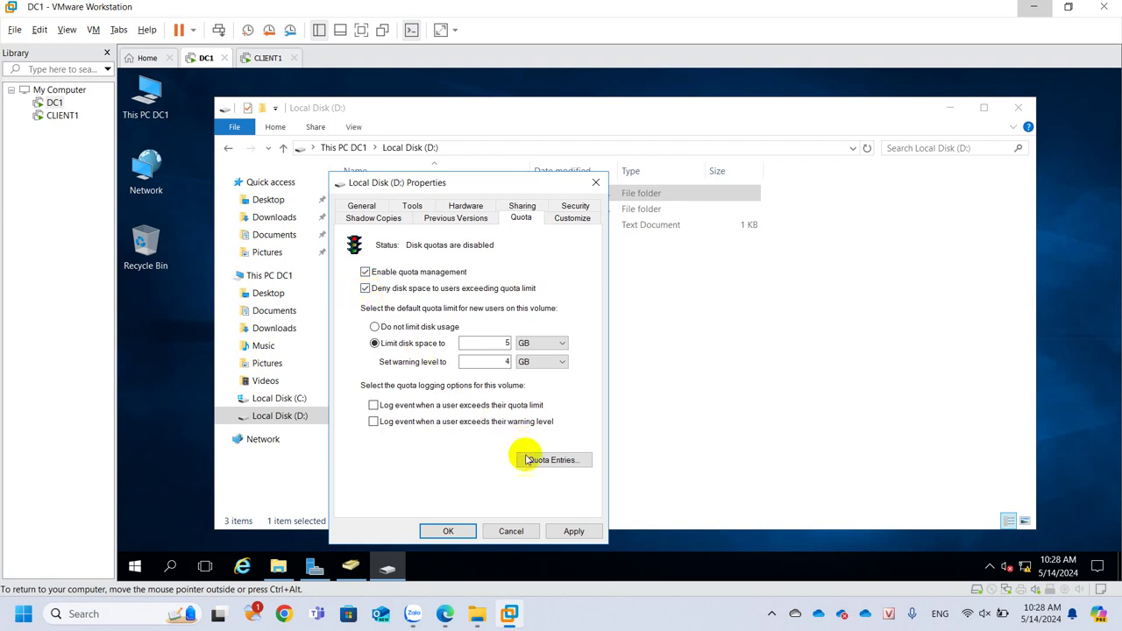
pyautogui.click(569, 533)
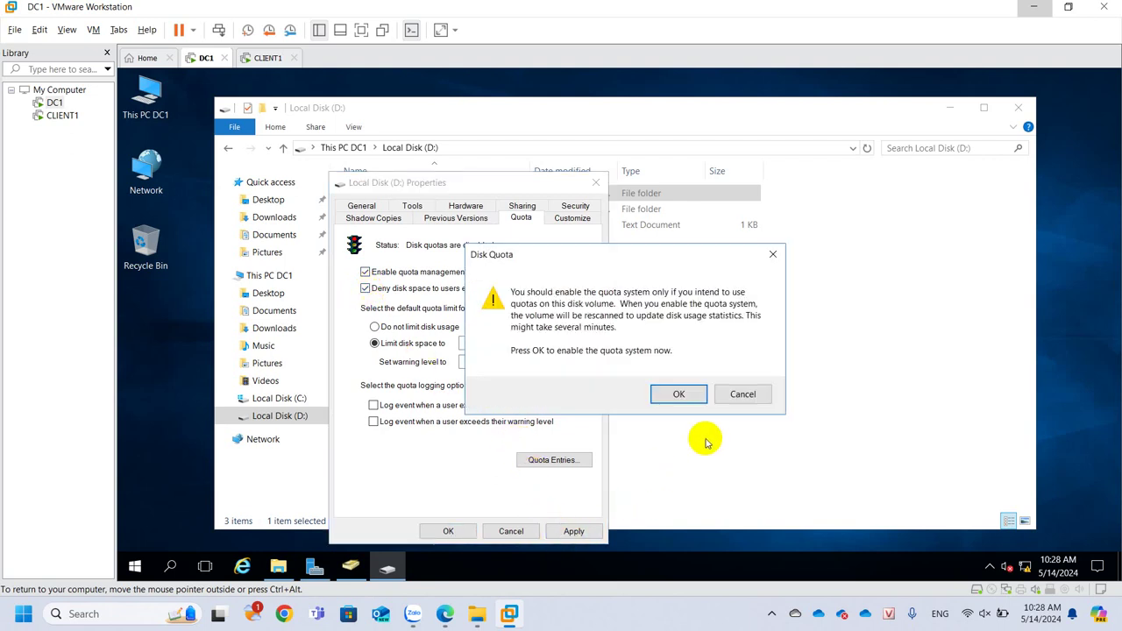
pyautogui.click(680, 396)
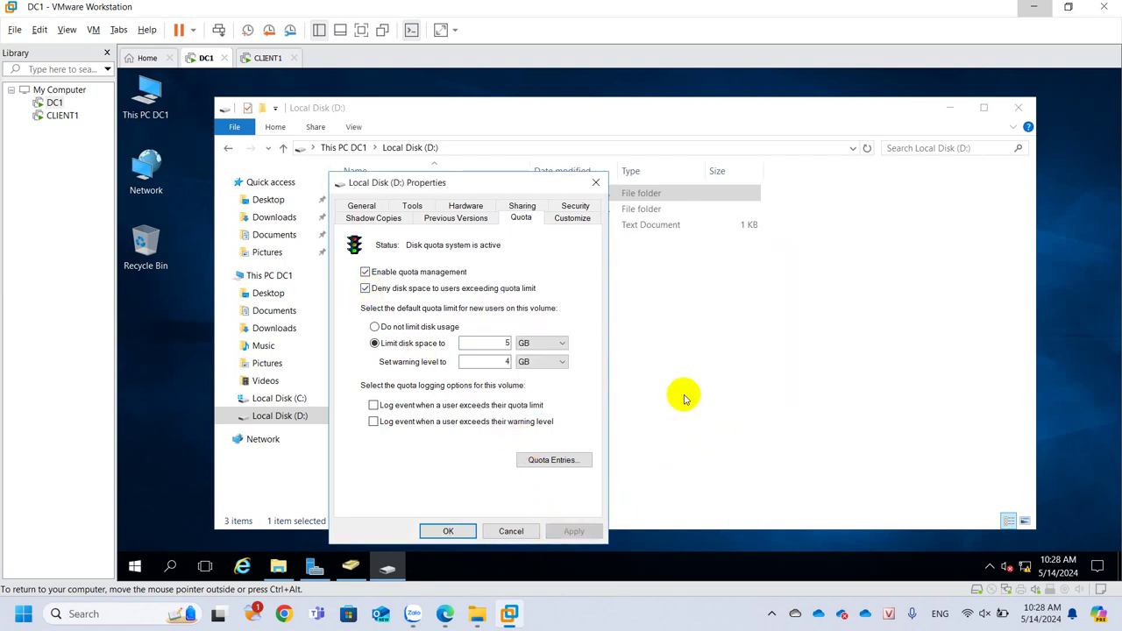
pyautogui.click(443, 530)
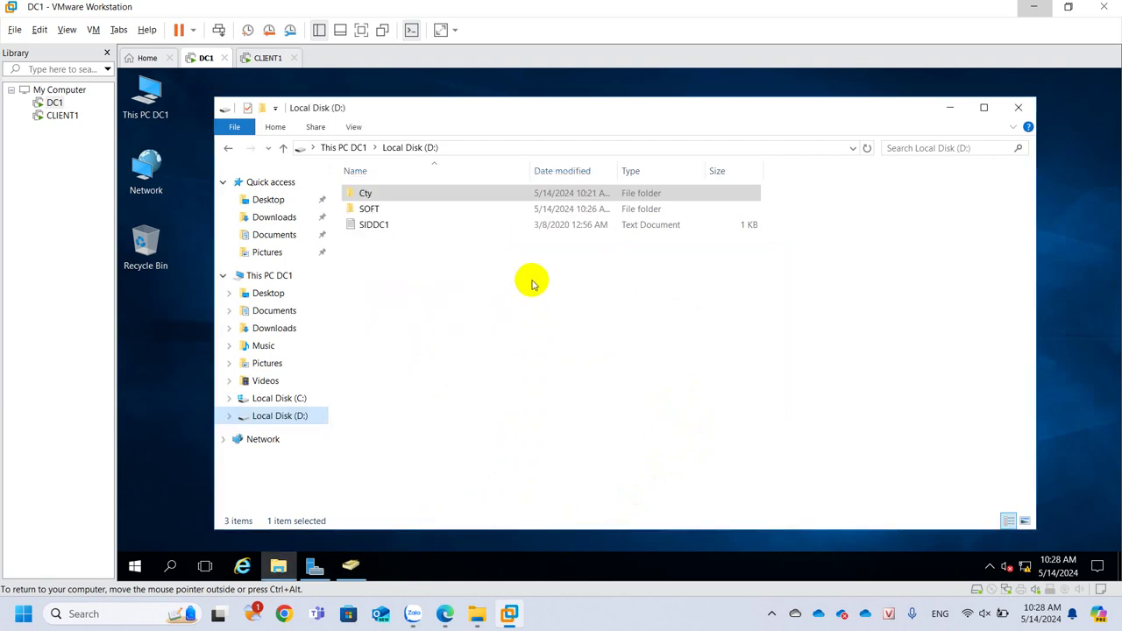
pyautogui.click(268, 55)
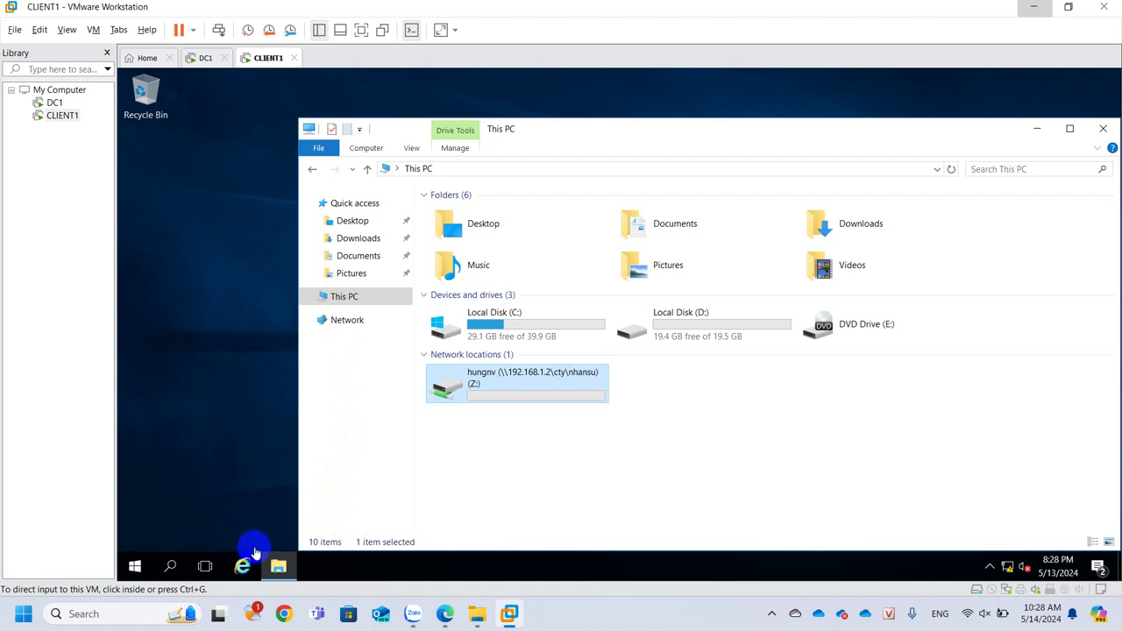
# Confirm CLIENT1's Z: drive now shows a 5.00 GB capacity with 0 bytes used
pyautogui.click(134, 565)
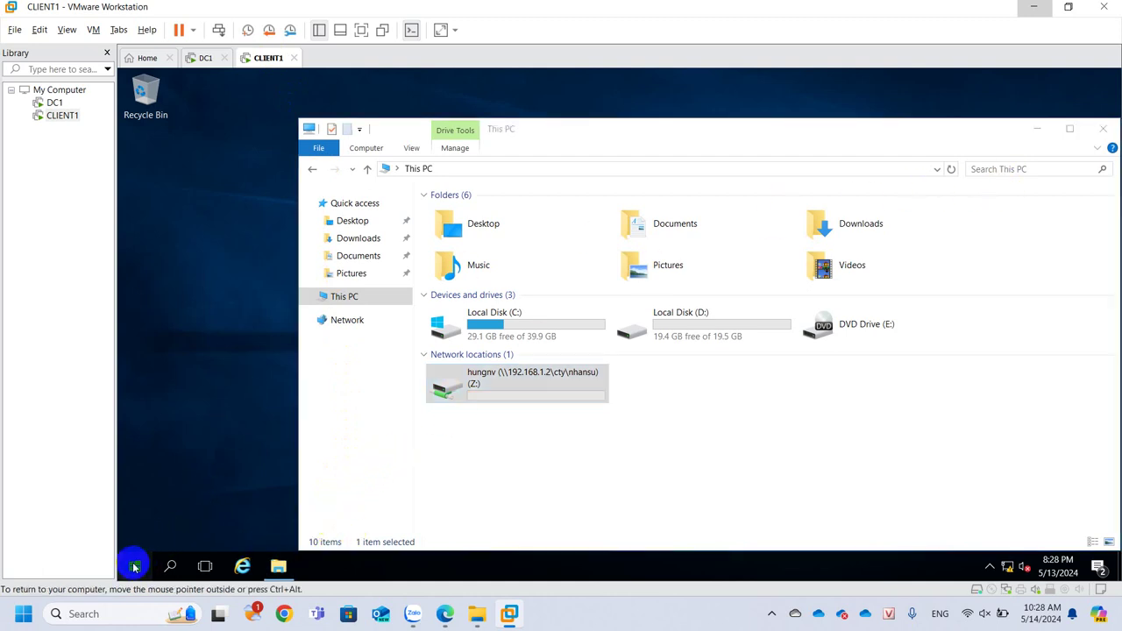
pyautogui.click(134, 565)
pyautogui.click(137, 465)
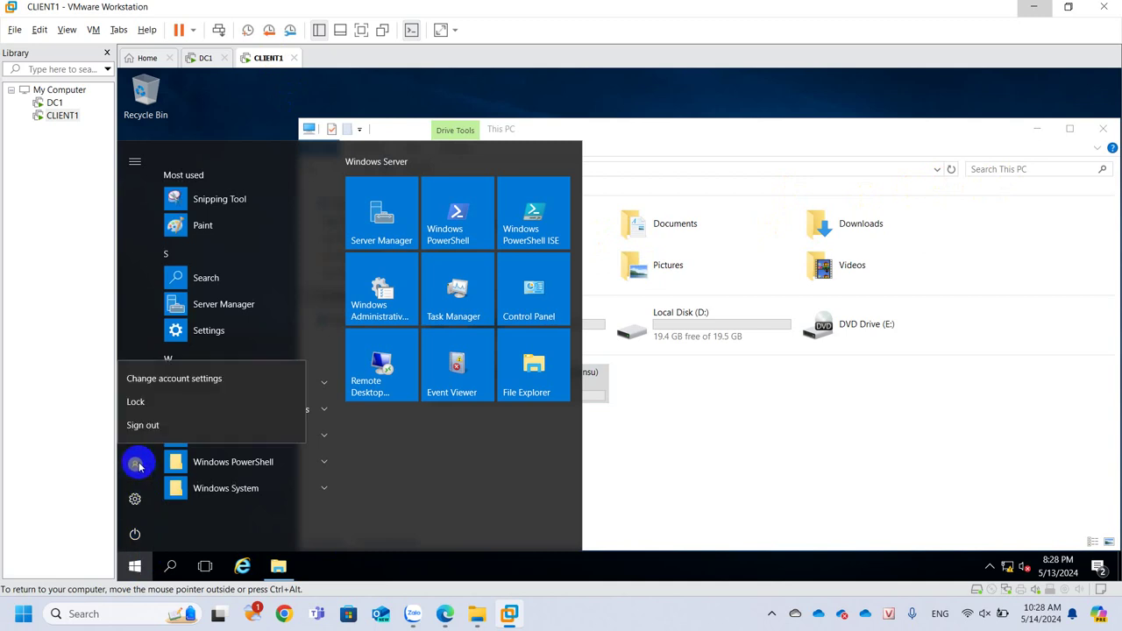
pyautogui.click(553, 375)
pyautogui.rightClick(553, 373)
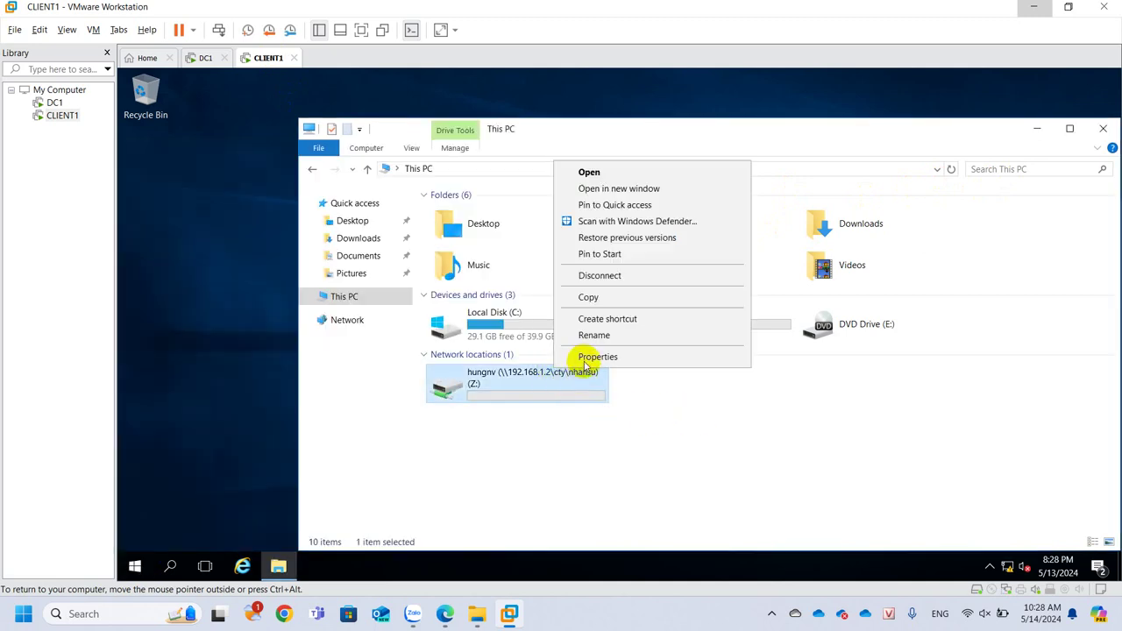
pyautogui.click(581, 354)
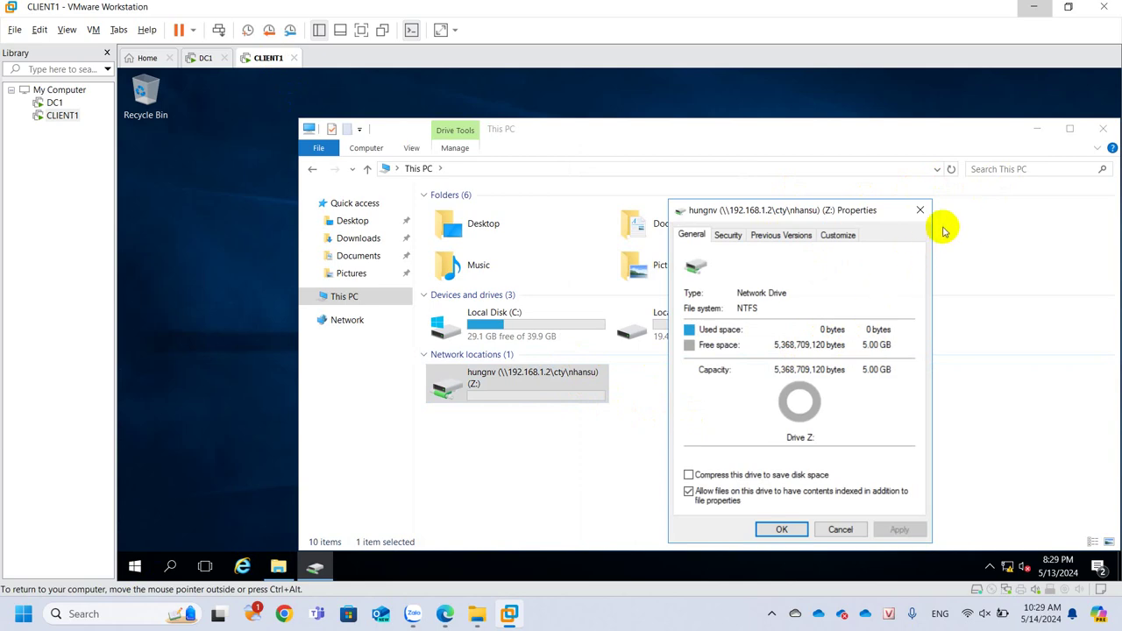
pyautogui.click(918, 210)
pyautogui.click(201, 58)
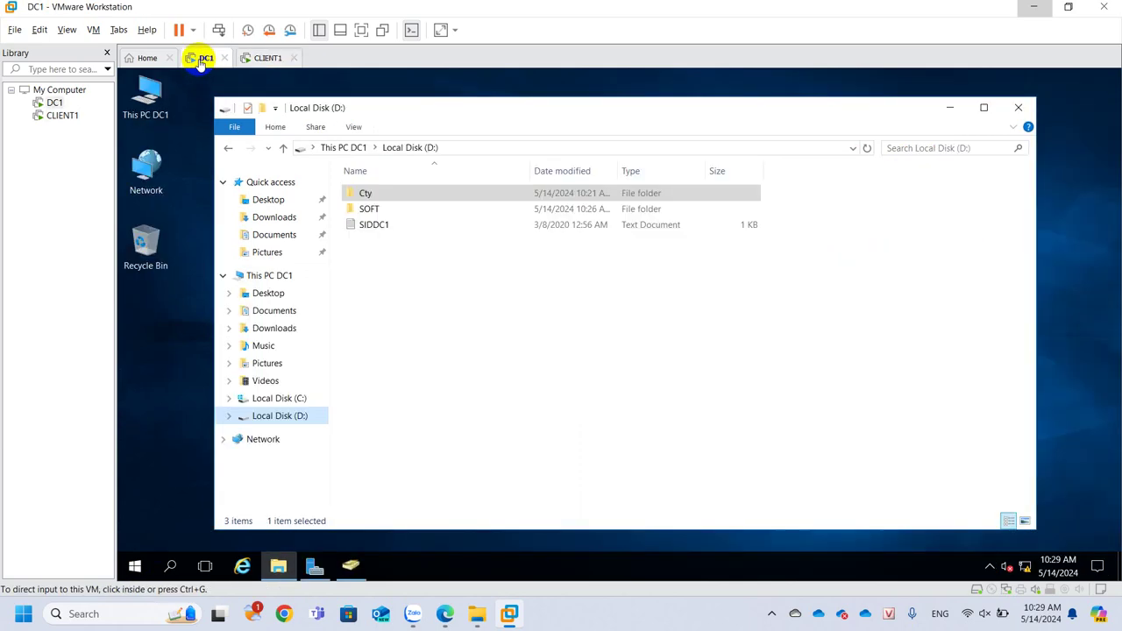
# Open the Quota Entries list for D: and widen the Logon Name column
pyautogui.rightClick(285, 418)
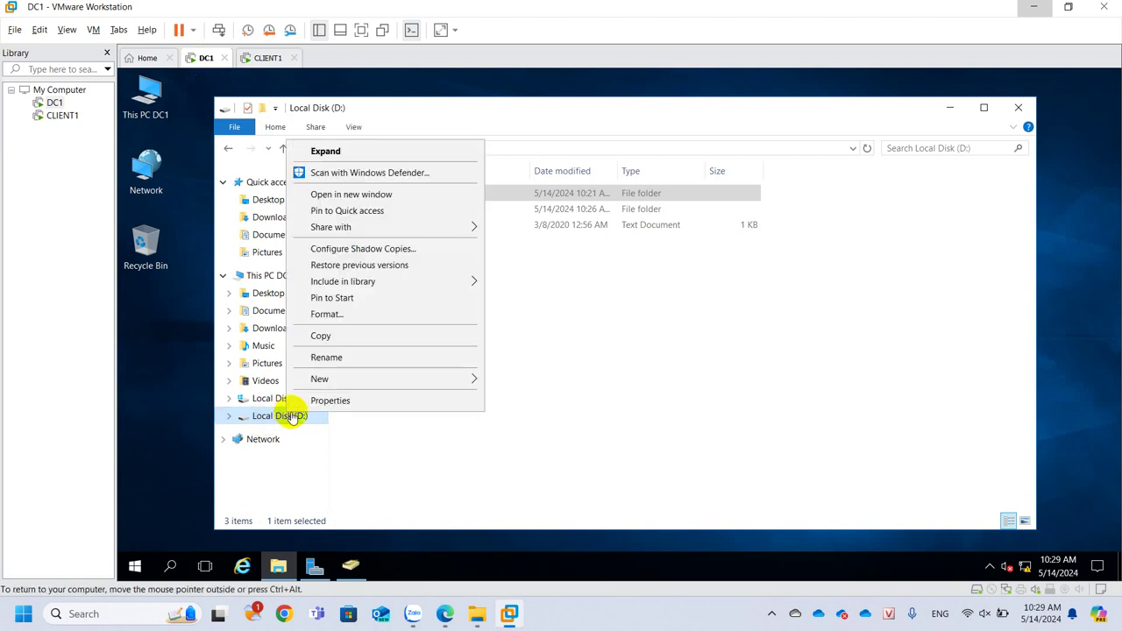
pyautogui.click(323, 400)
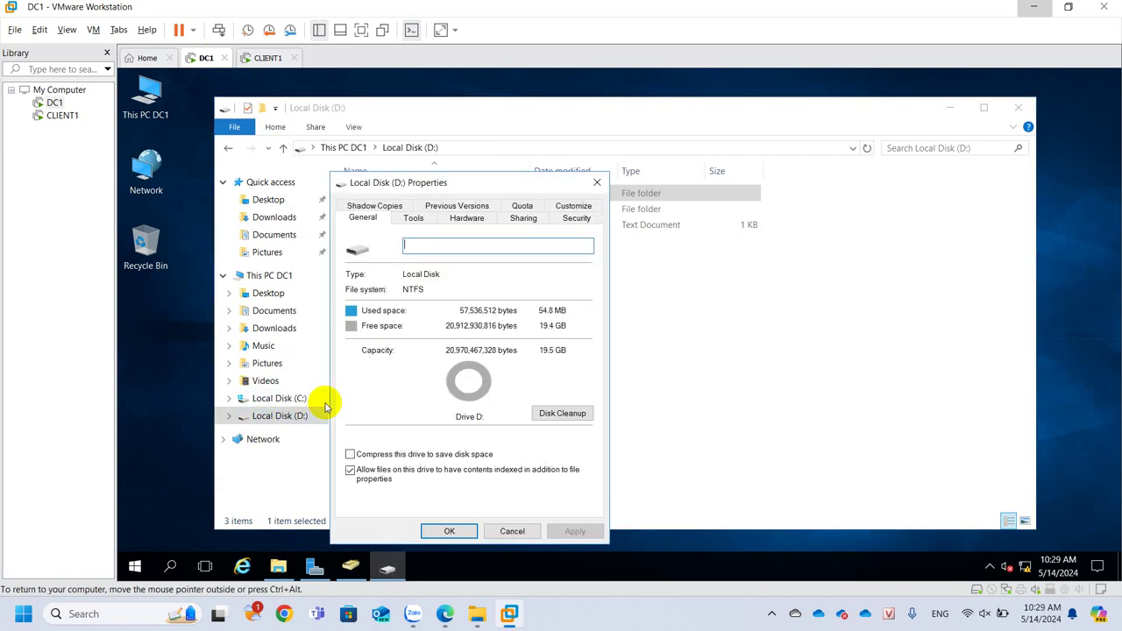
pyautogui.click(520, 206)
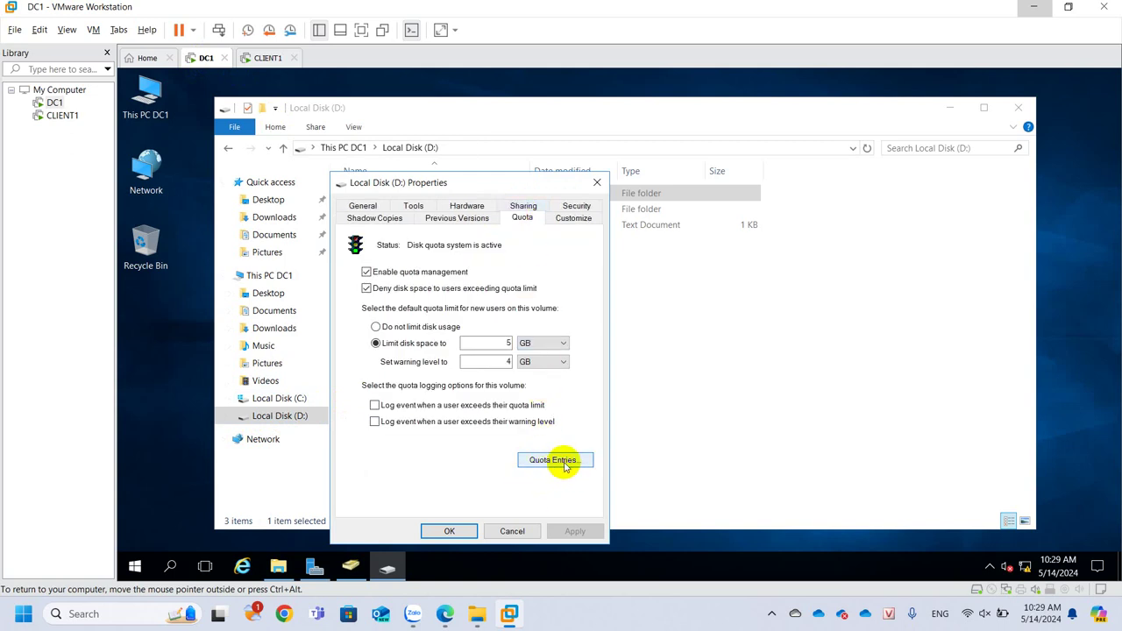
pyautogui.click(564, 465)
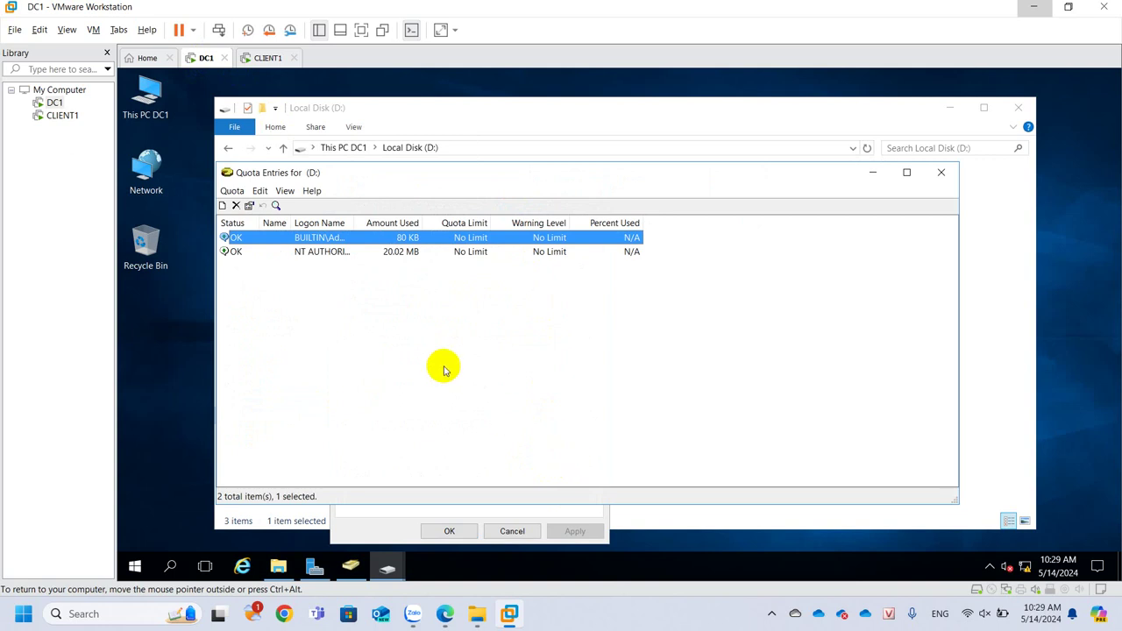
pyautogui.doubleClick(362, 222)
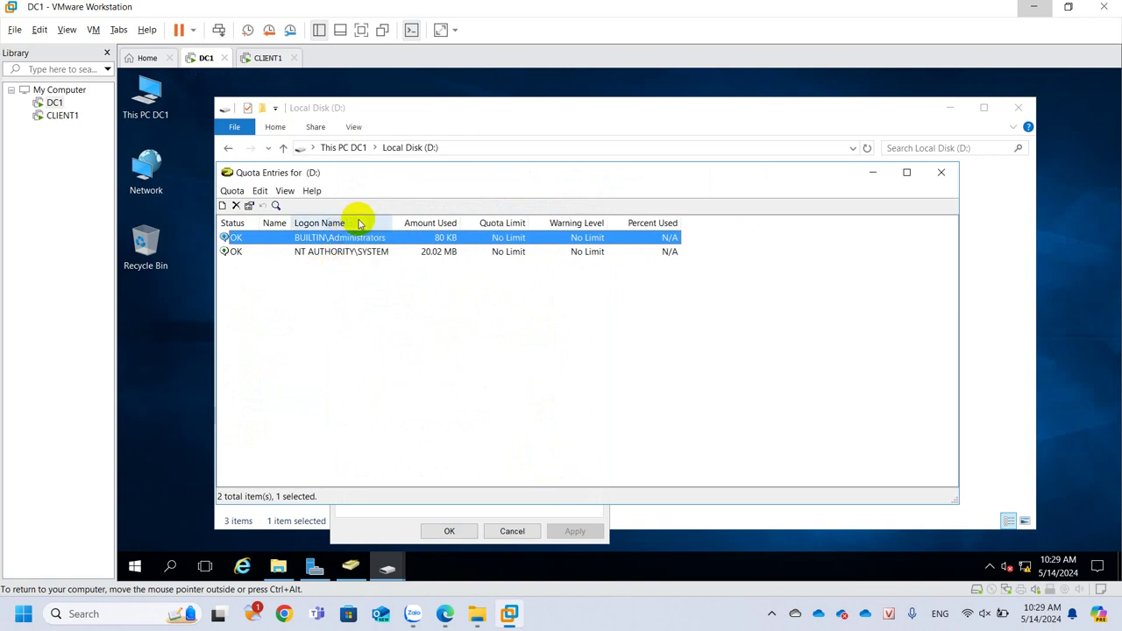
# Inspect the BUILTIN\Administrators and NT AUTHORITY\SYSTEM entries, both without limits
pyautogui.click(375, 251)
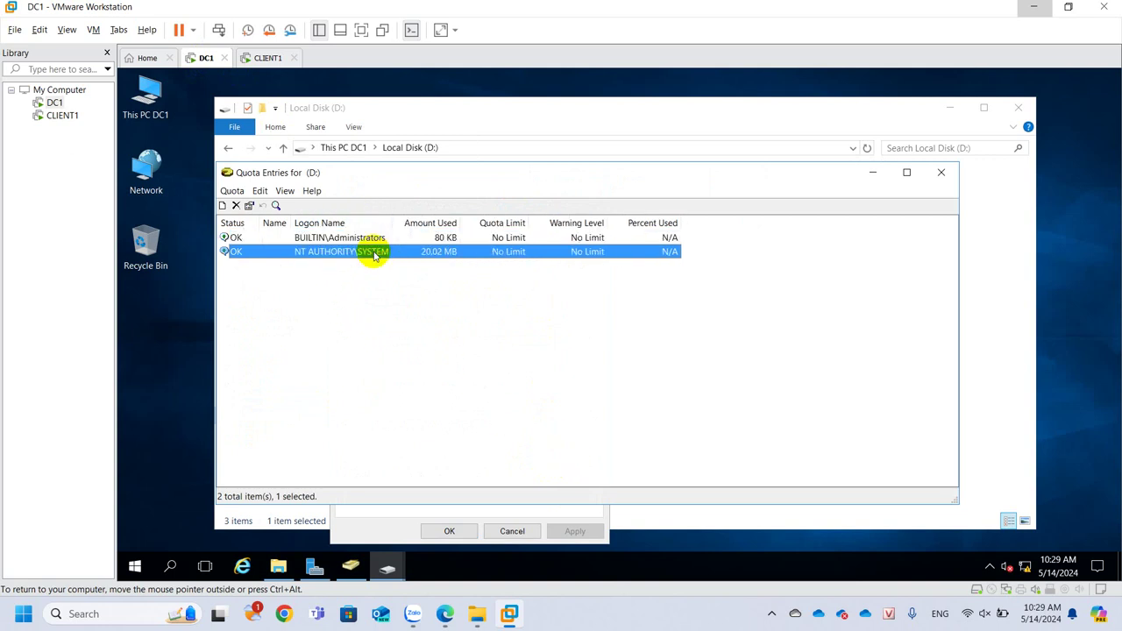
pyautogui.click(597, 243)
pyautogui.click(518, 250)
pyautogui.click(518, 236)
pyautogui.click(513, 250)
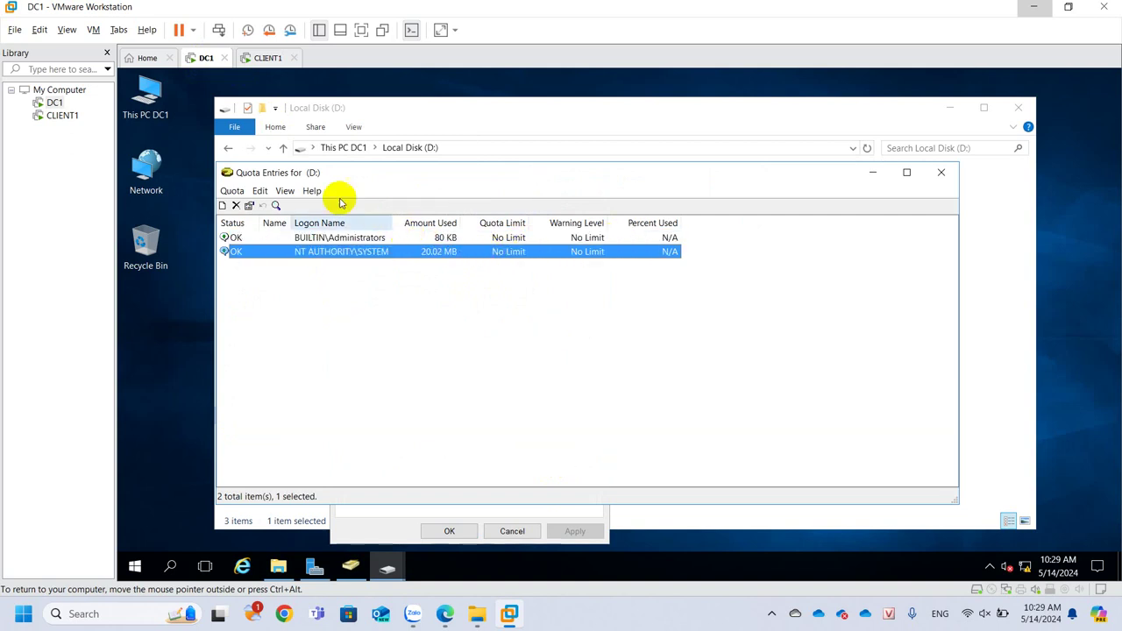
pyautogui.click(223, 207)
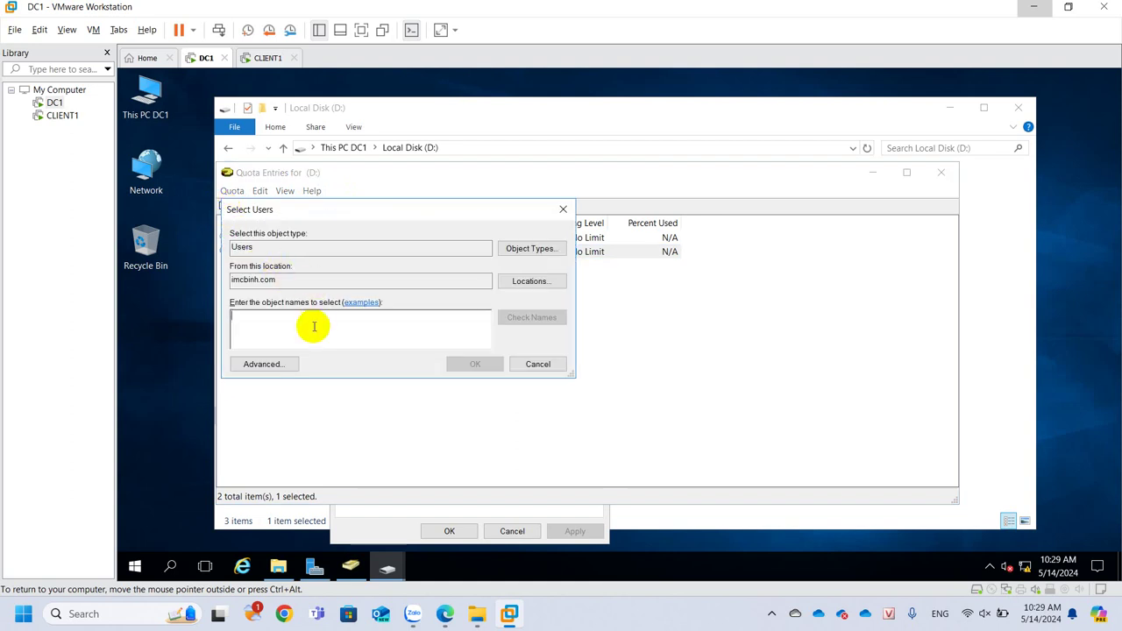
# Enter the domain user's logon name and resolve it with Check Names
pyautogui.write('hungmv')
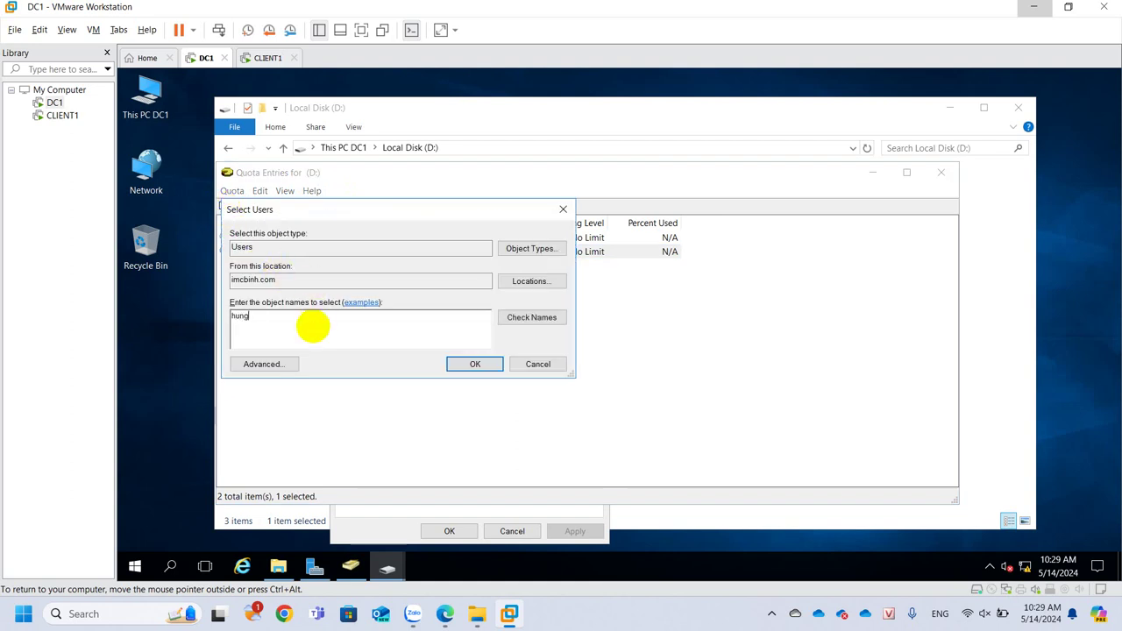
pyautogui.click(531, 317)
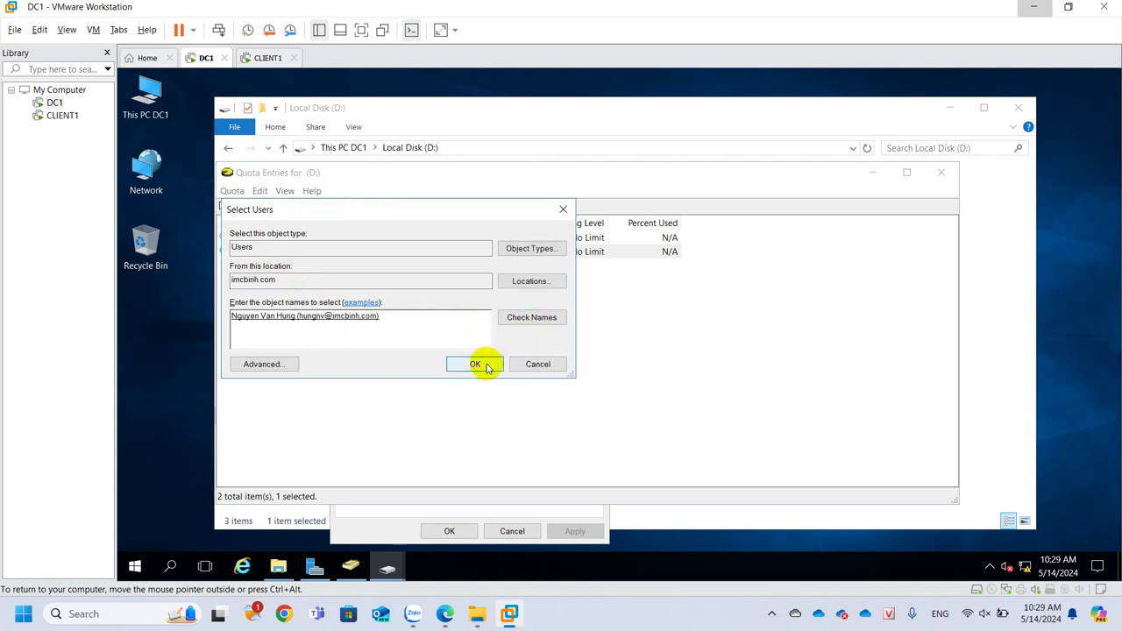
pyautogui.click(486, 367)
# Give the new quota entry a 3 GB limit and 2 GB warning level, and save it
pyautogui.doubleClick(378, 301)
pyautogui.write('5')
pyautogui.click(385, 319)
pyautogui.write('4')
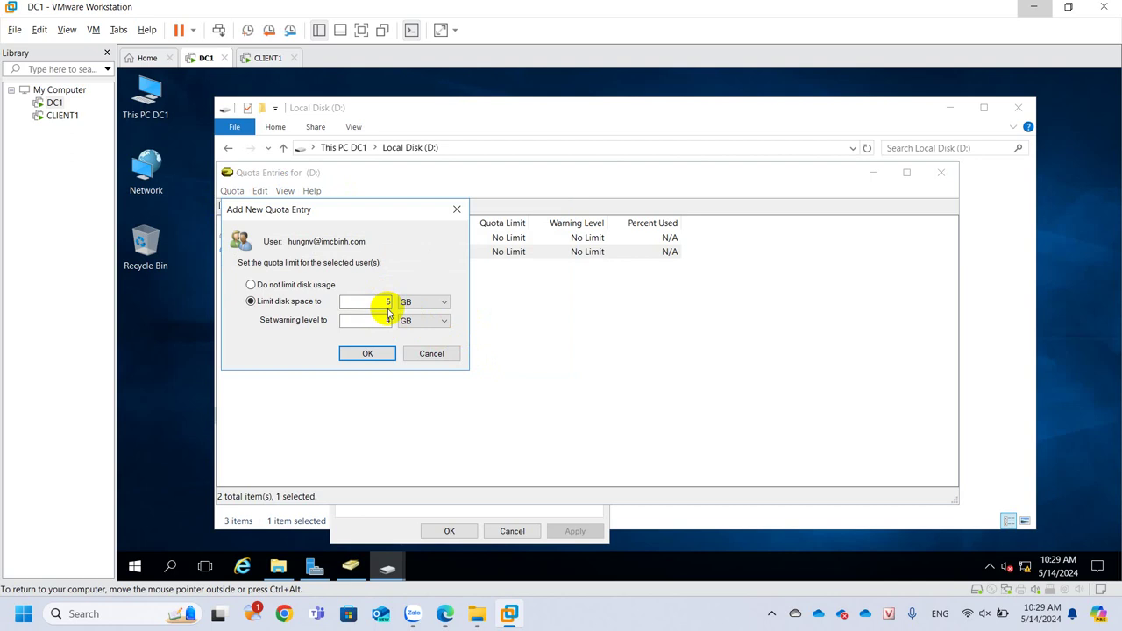
pyautogui.doubleClick(387, 302)
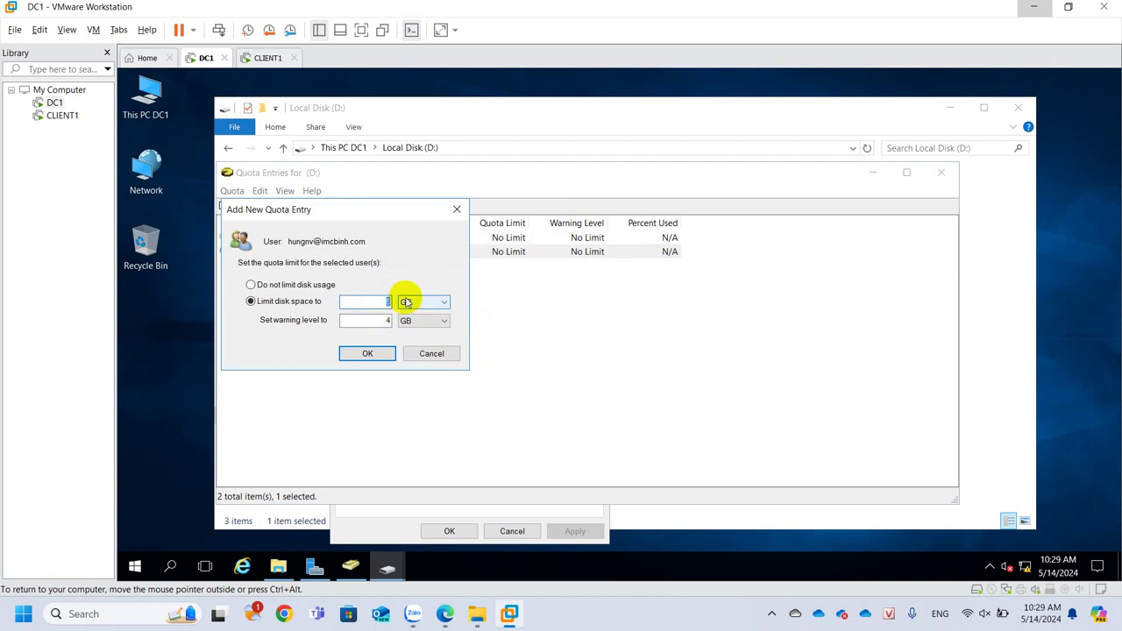
pyautogui.write('3')
pyautogui.doubleClick(387, 320)
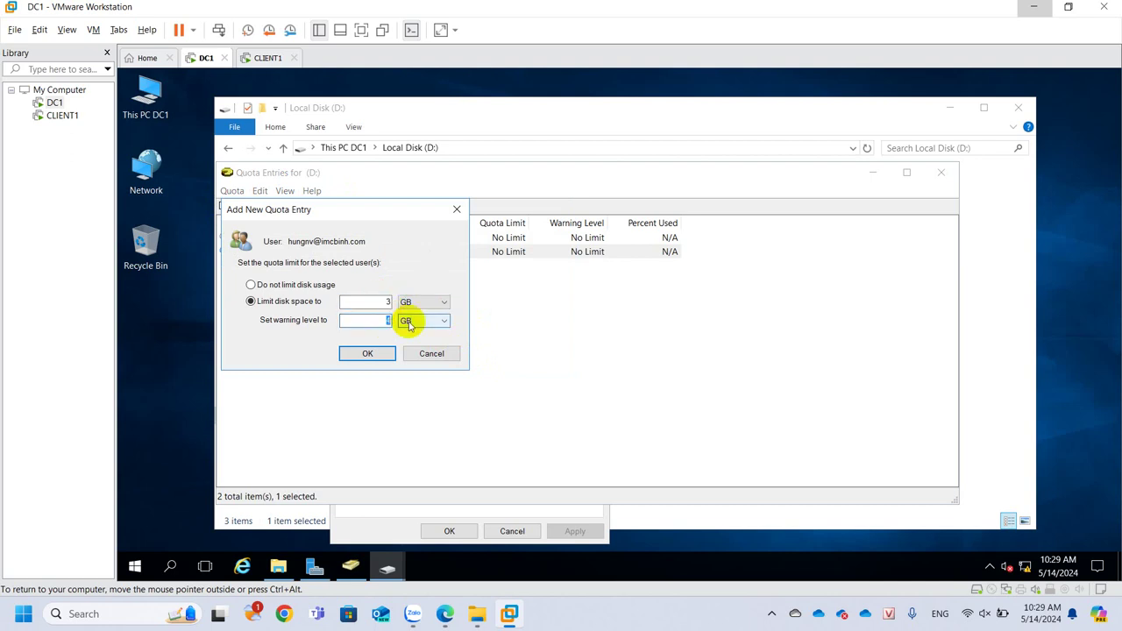
pyautogui.write('2')
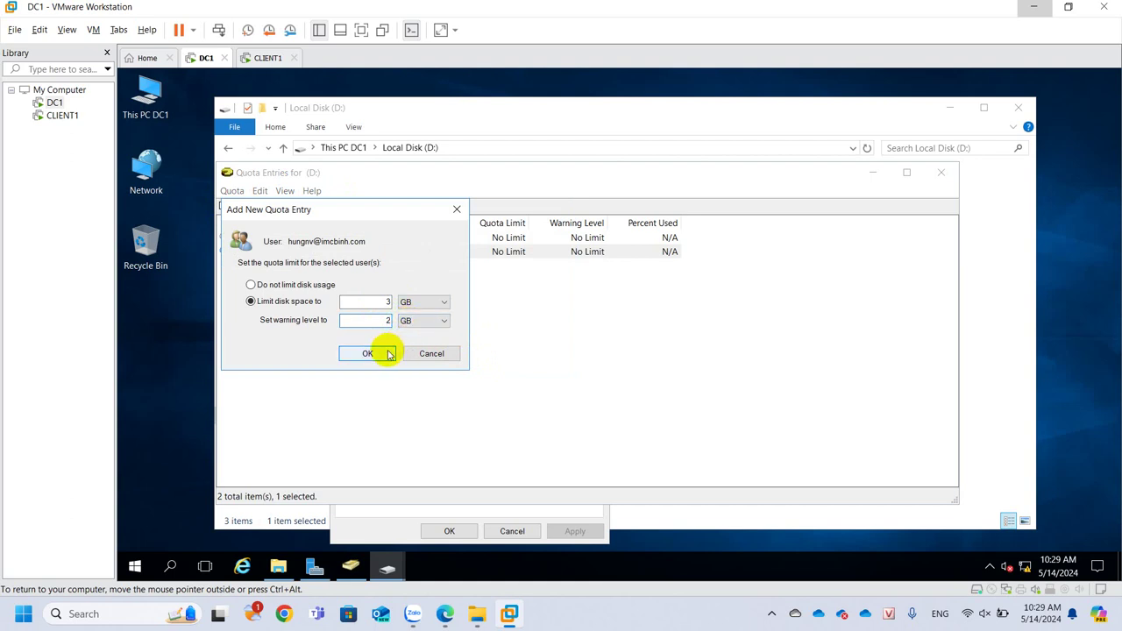
pyautogui.click(364, 351)
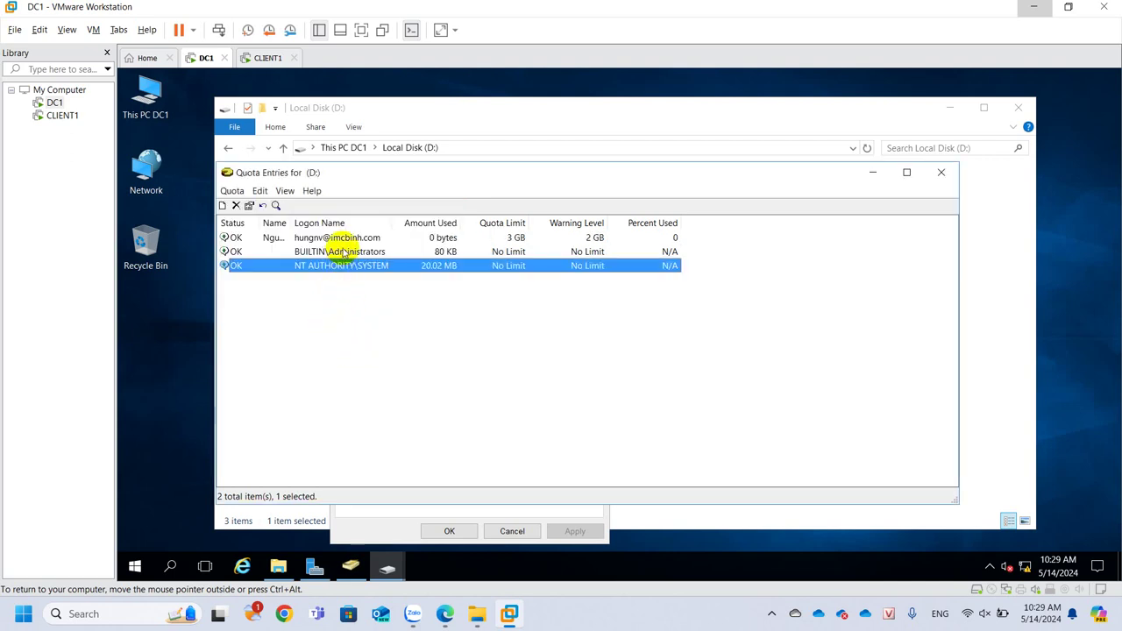
pyautogui.click(344, 238)
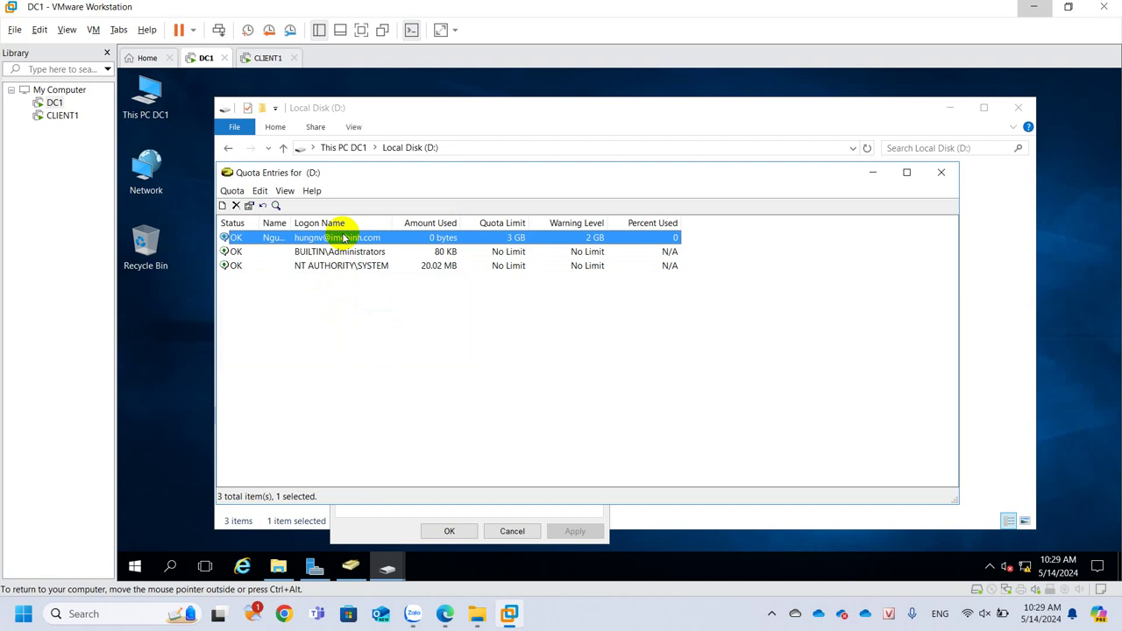
pyautogui.click(265, 58)
pyautogui.rightClick(536, 383)
pyautogui.click(576, 371)
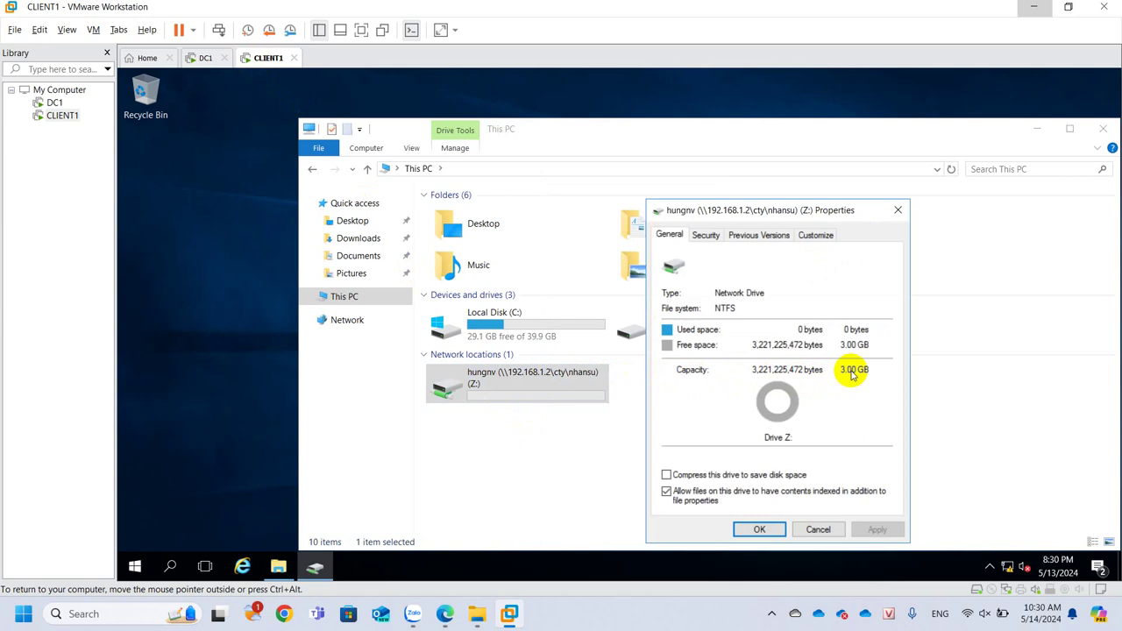
pyautogui.click(897, 209)
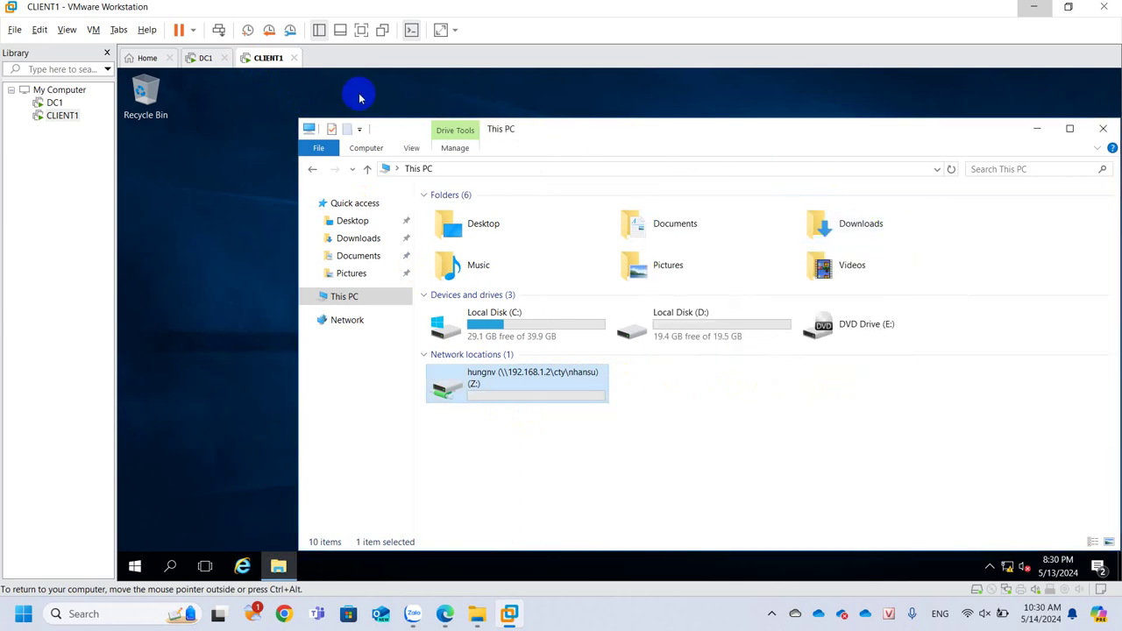
pyautogui.click(195, 57)
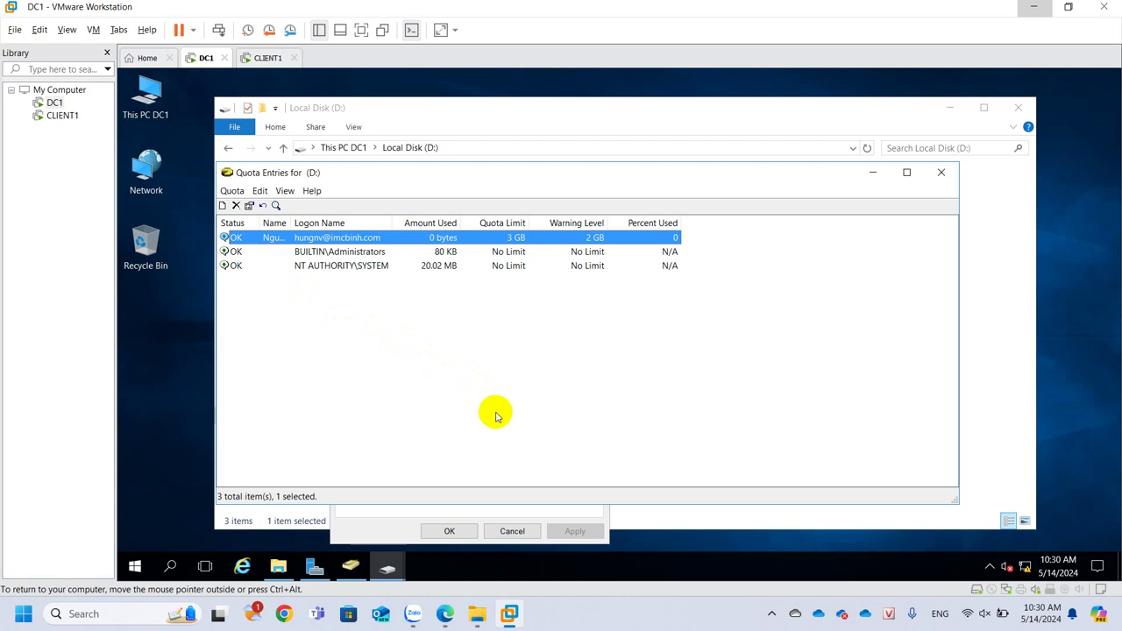
# Change the user's quota entry from 3 GB / 2 GB to a 10 GB limit and 8 GB warning
pyautogui.rightClick(356, 238)
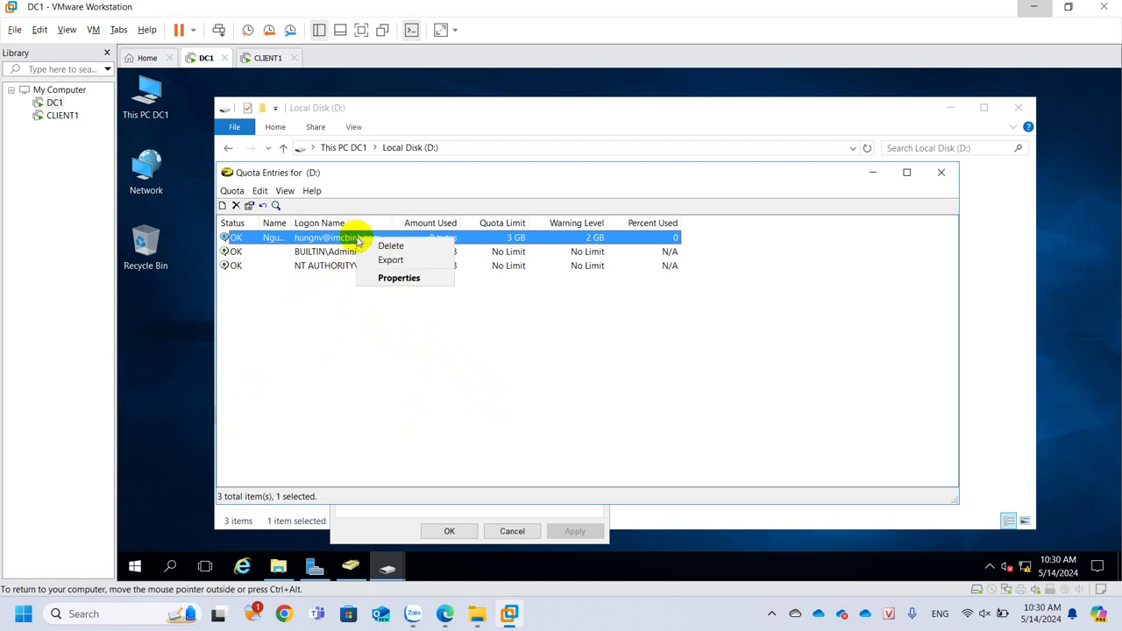
pyautogui.click(394, 278)
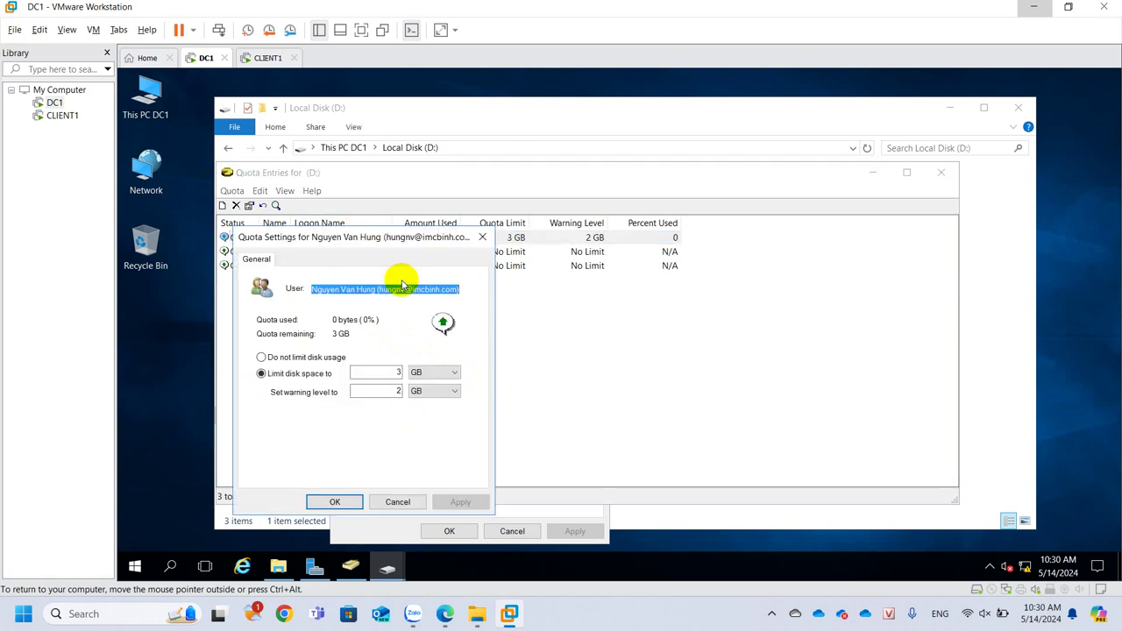
pyautogui.doubleClick(396, 372)
pyautogui.write('10')
pyautogui.doubleClick(400, 392)
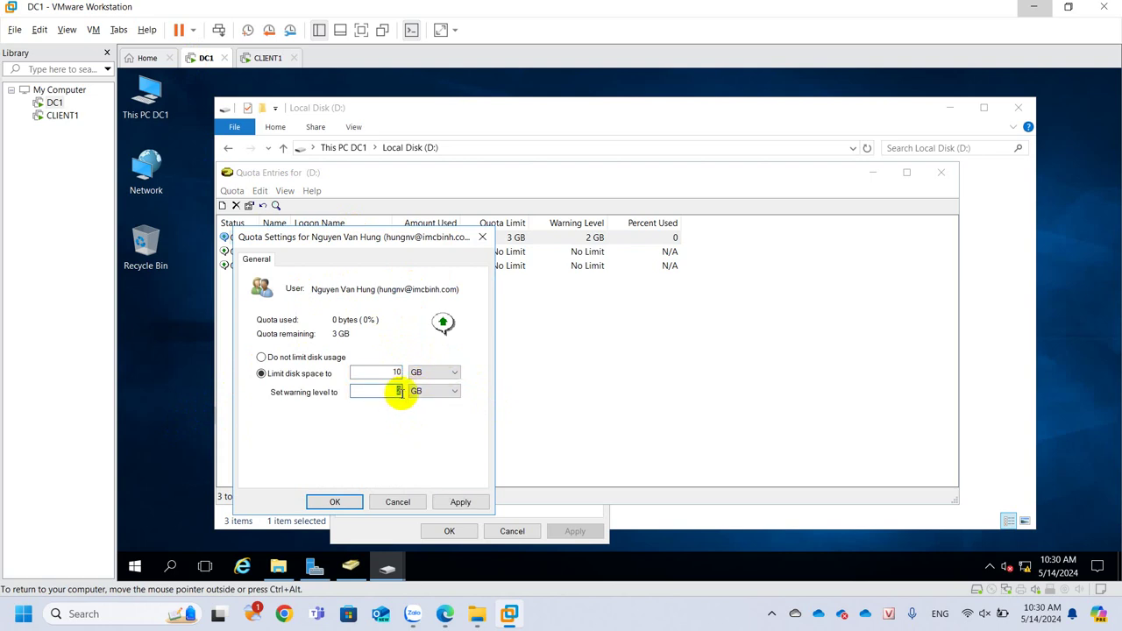
pyautogui.write('8')
pyautogui.click(447, 501)
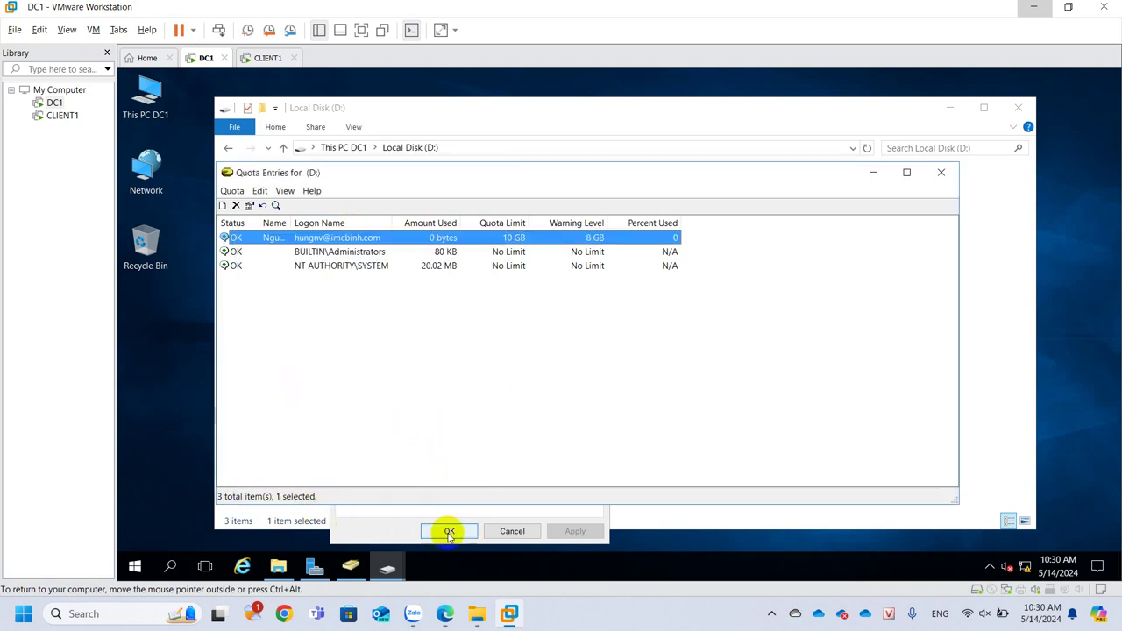
pyautogui.click(448, 531)
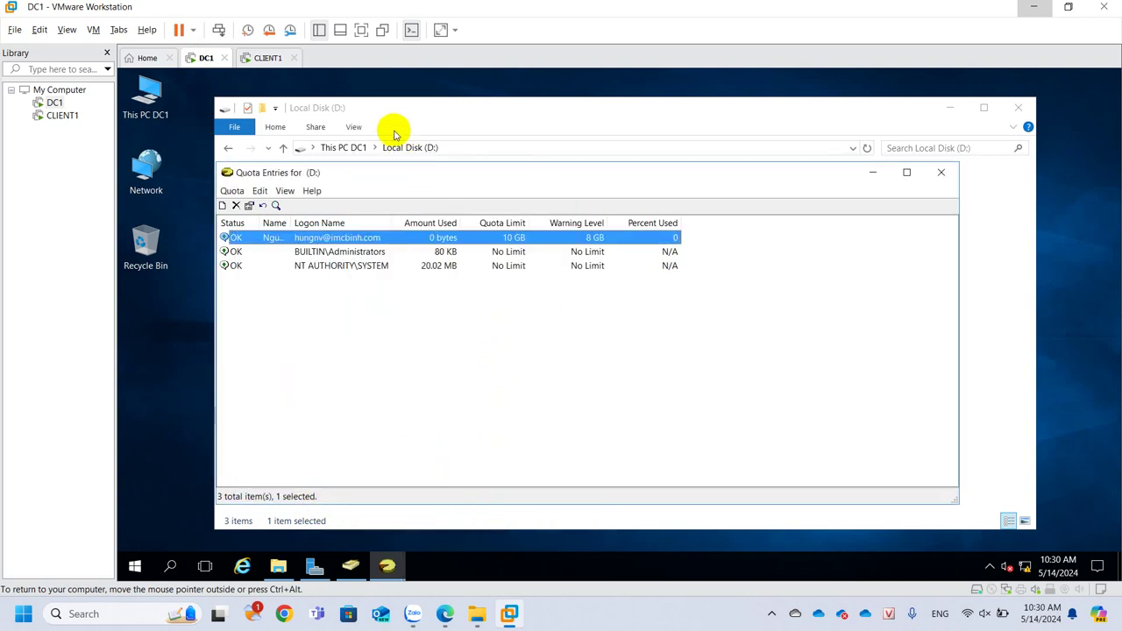
# On CLIENT1, verify Z: now reports a 10.0 GB capacity with 0 bytes used
pyautogui.click(262, 58)
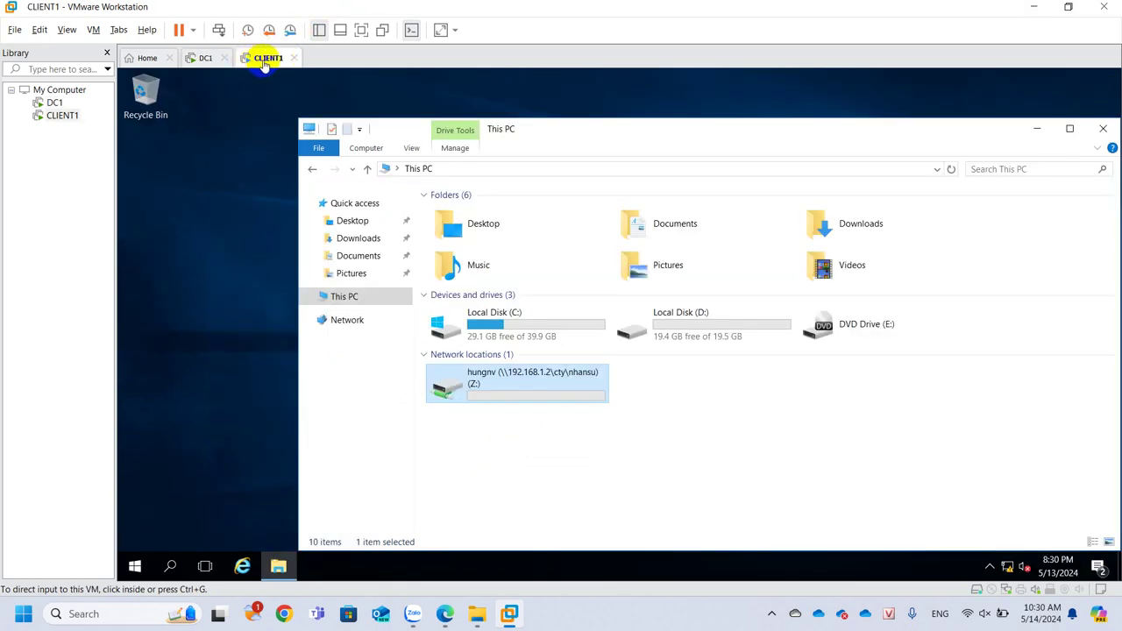
pyautogui.rightClick(489, 389)
pyautogui.click(536, 376)
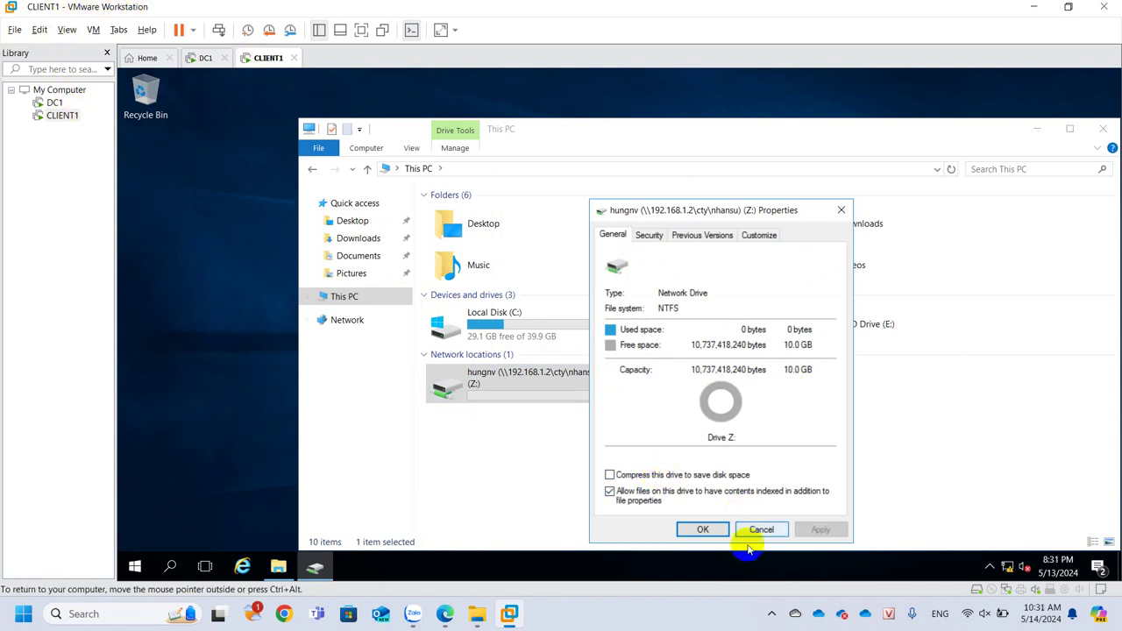
pyautogui.click(701, 530)
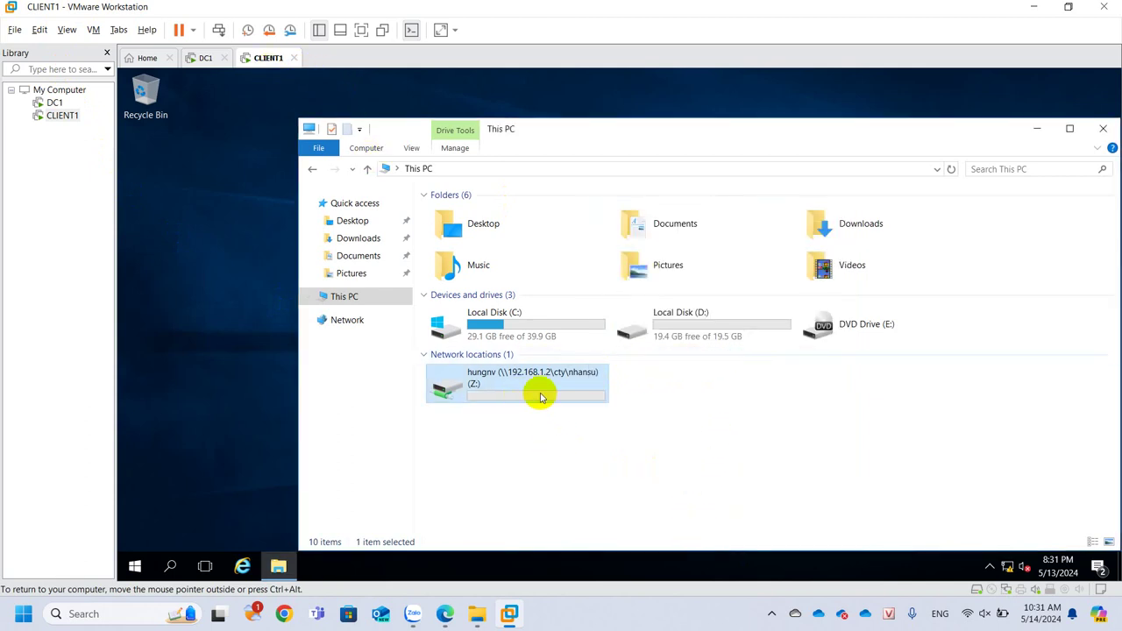
# Sign out of CLIENT1 and sign in as another domain user with that user's password
pyautogui.click(135, 565)
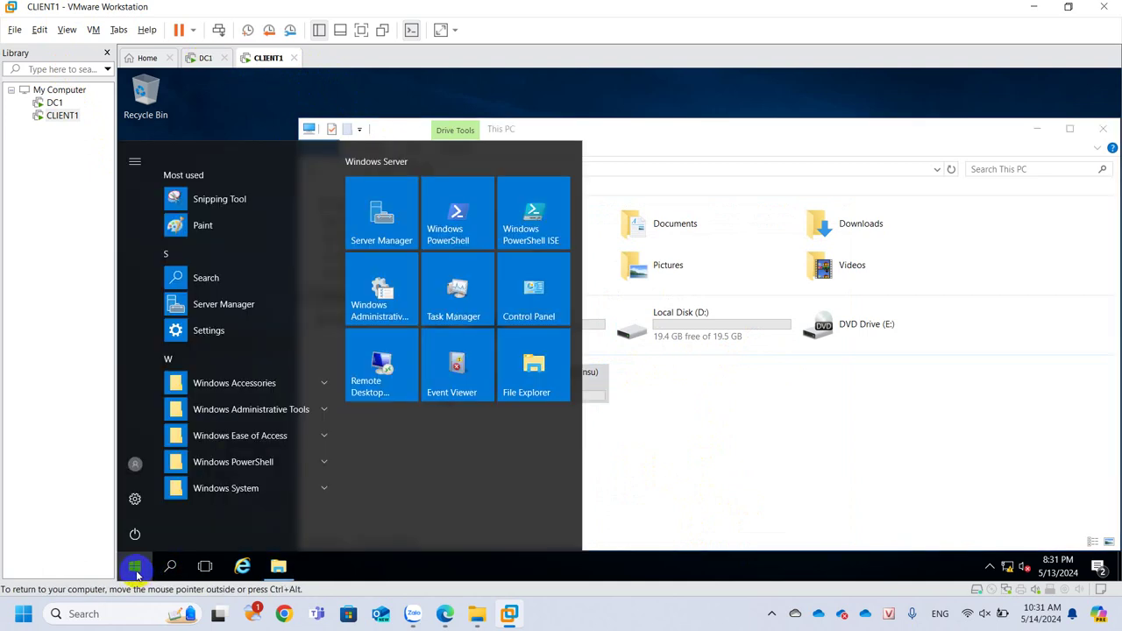
pyautogui.click(140, 465)
pyautogui.click(174, 427)
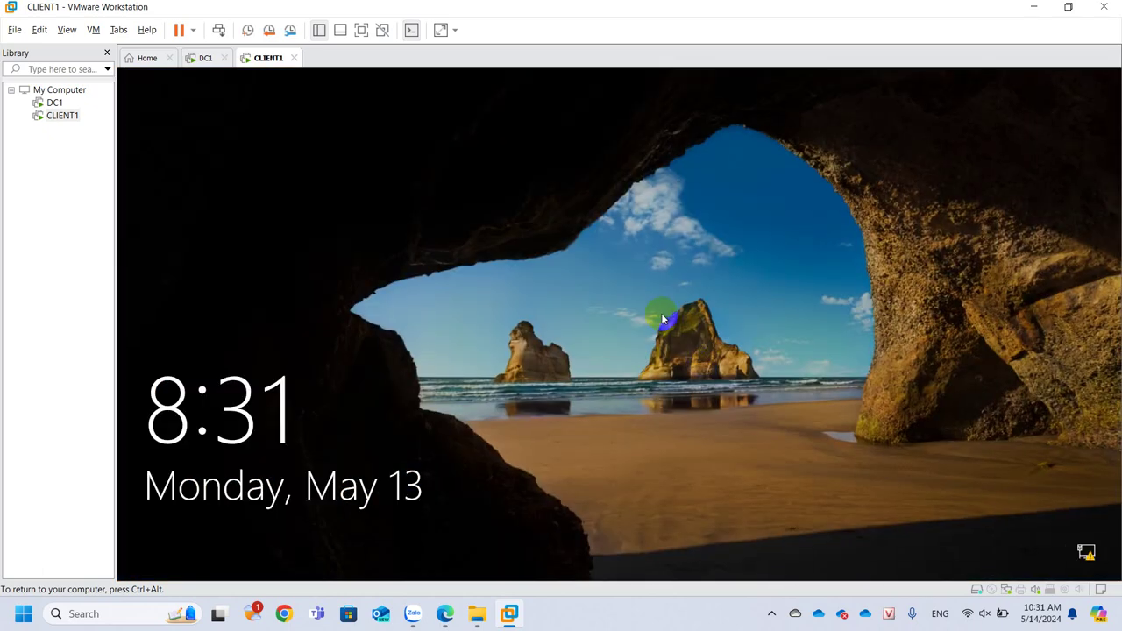
pyautogui.click(677, 378)
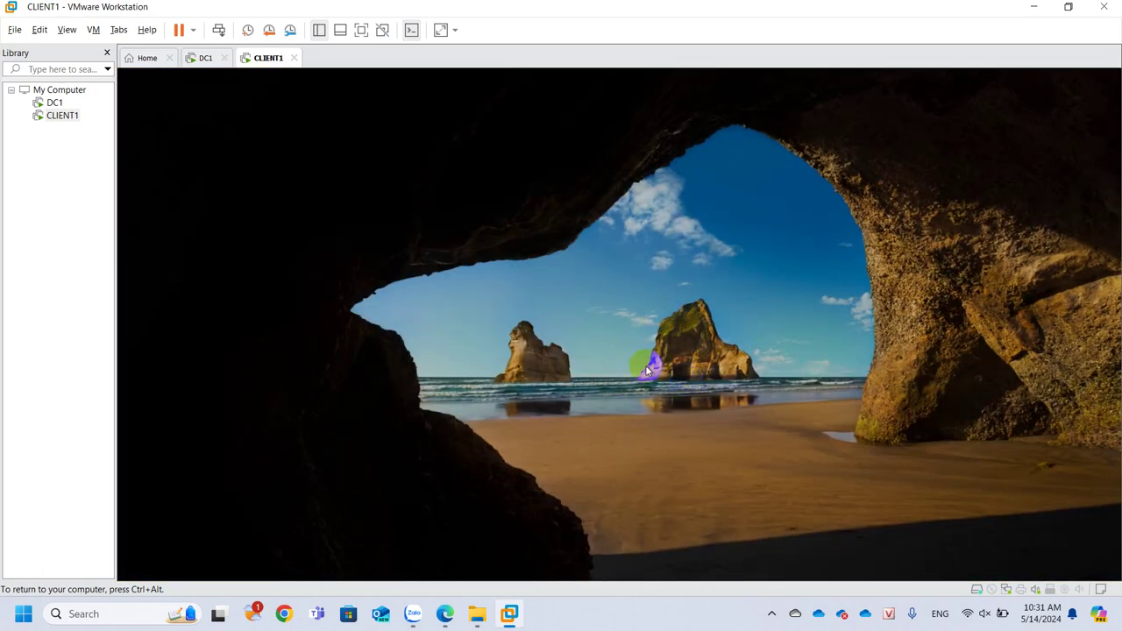
pyautogui.click(210, 541)
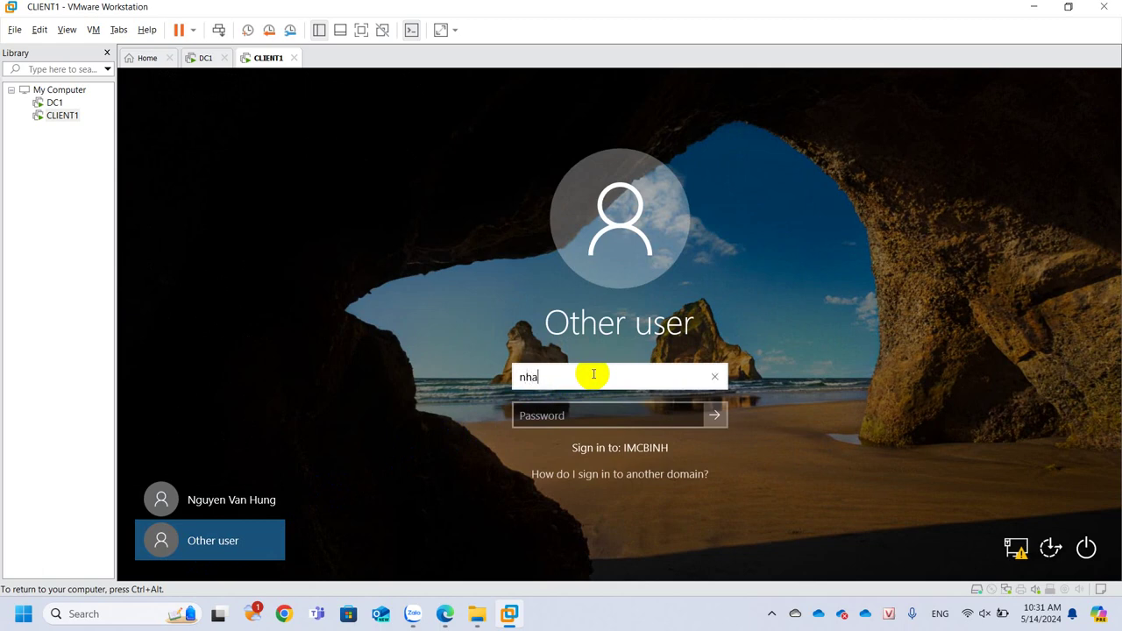
pyautogui.press('Tab')
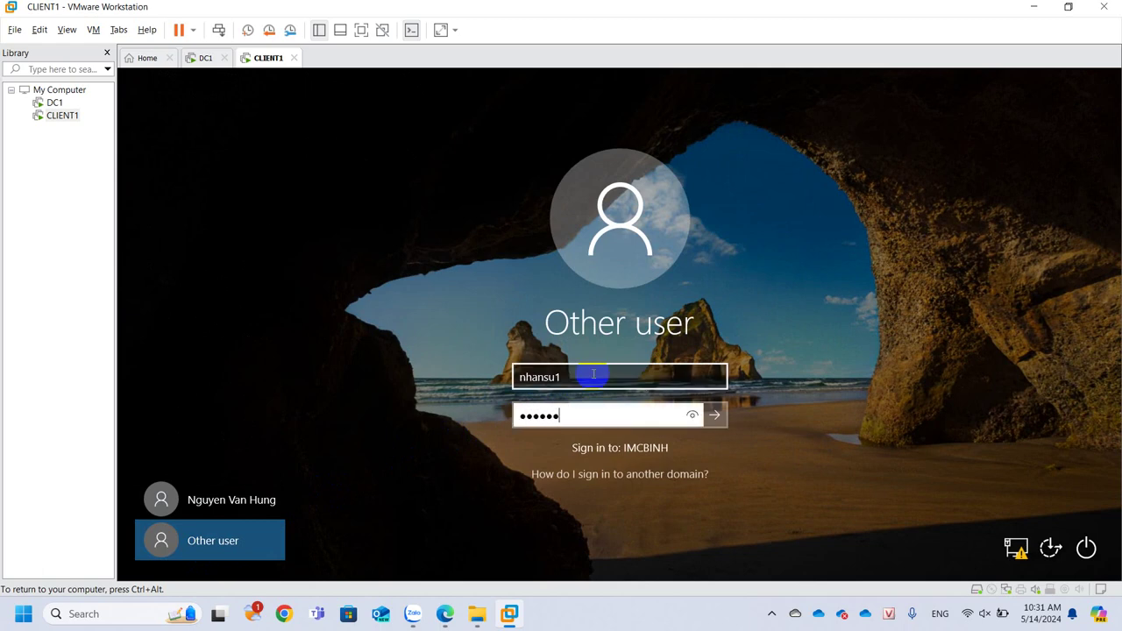
pyautogui.press('Return')
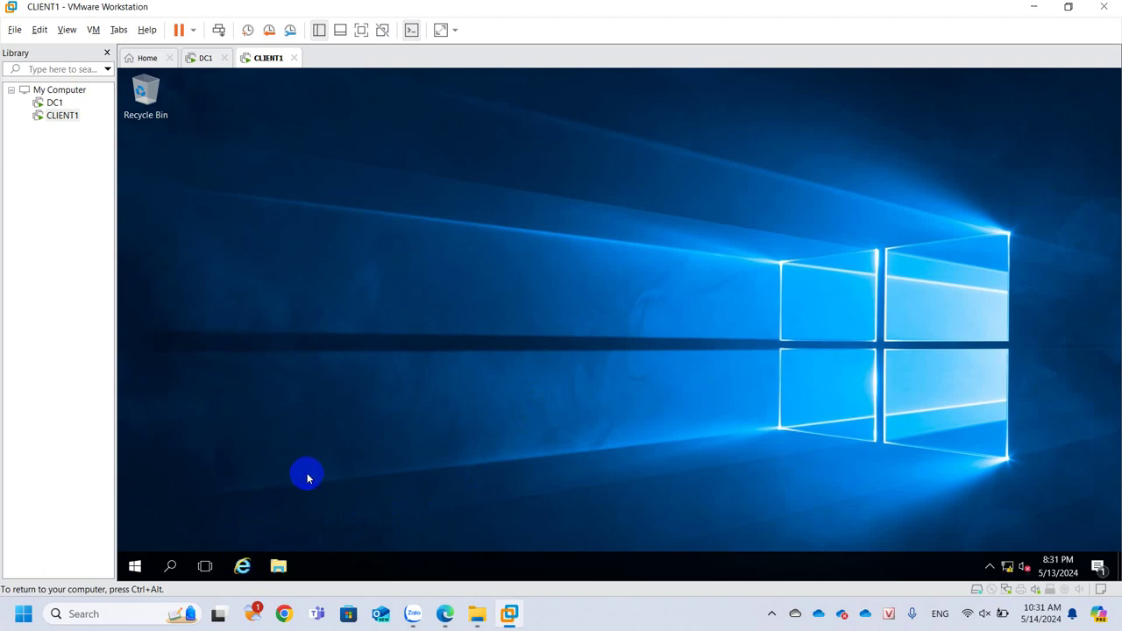
# Check on CLIENT1 that the Z: network drive (\\192.168.1.2\Cty) shows 5.00 GB free of 5.00 GB
pyautogui.click(278, 565)
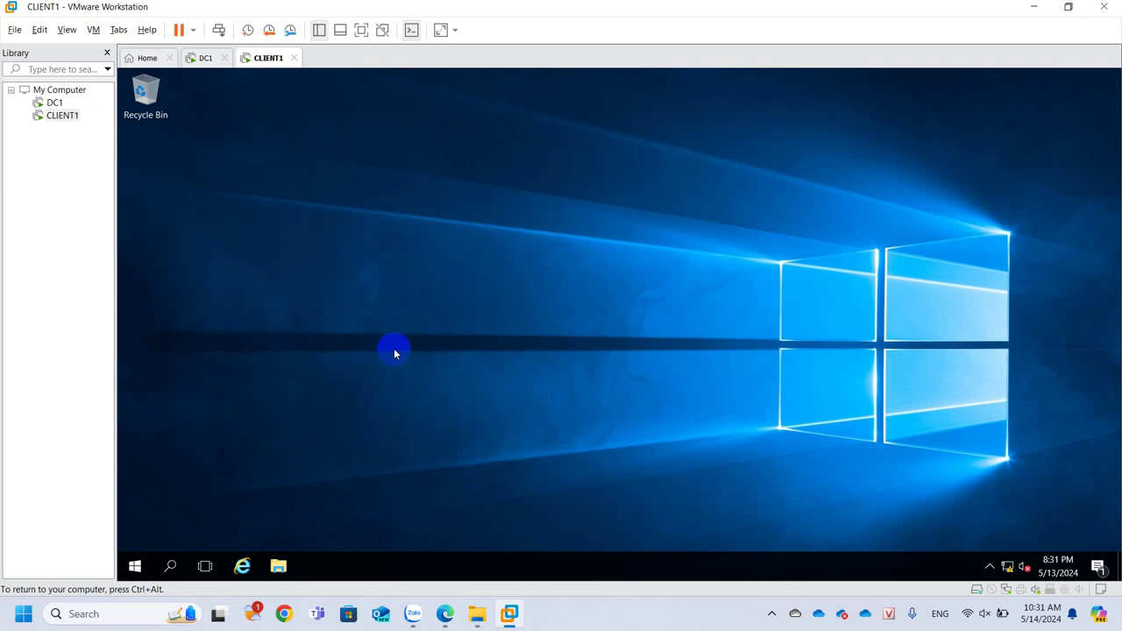
pyautogui.click(276, 571)
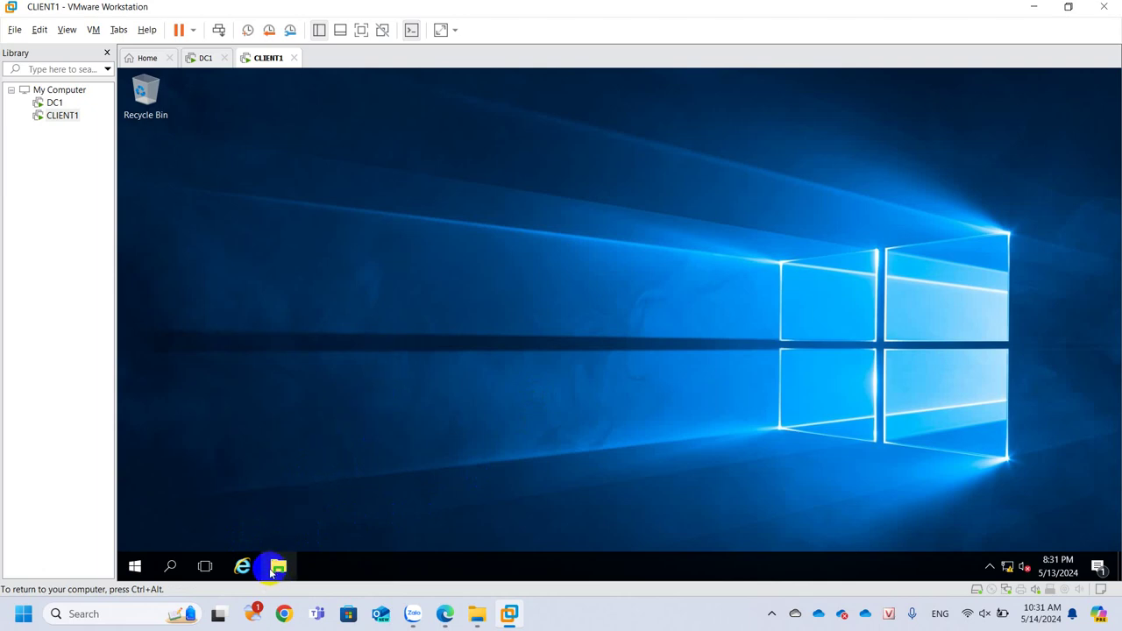
pyautogui.click(274, 570)
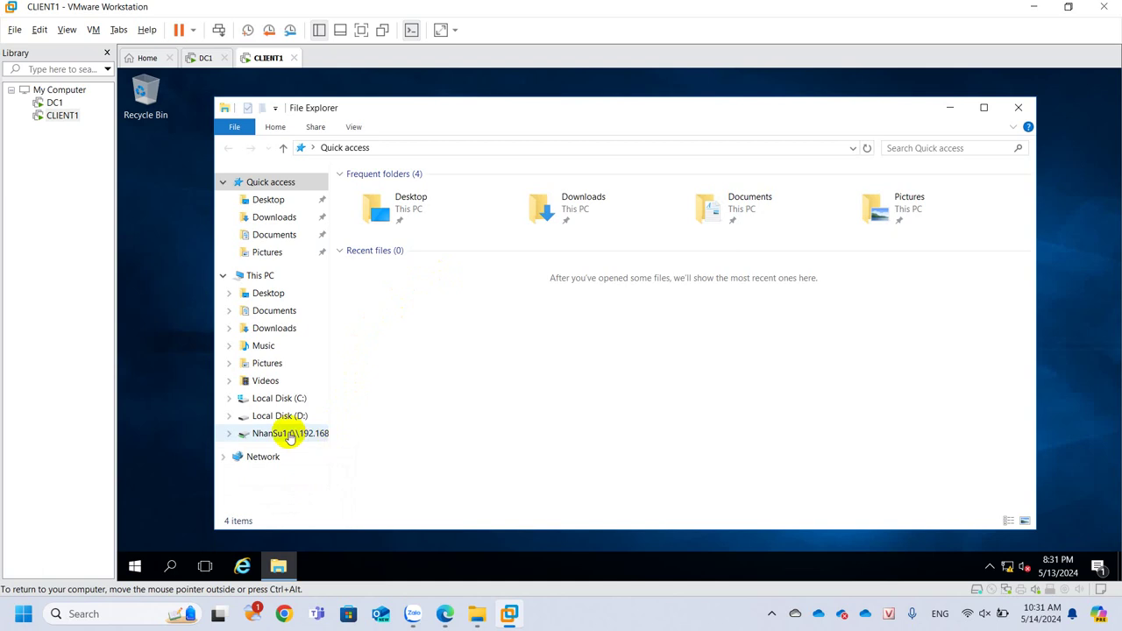
pyautogui.click(259, 275)
pyautogui.rightClick(414, 372)
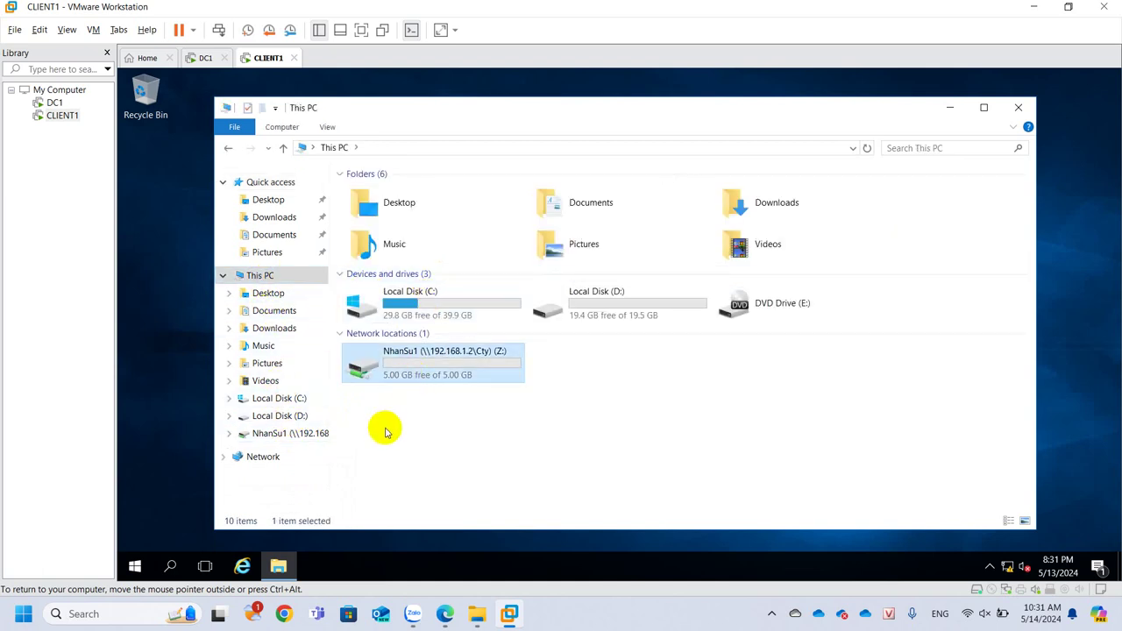
pyautogui.click(472, 423)
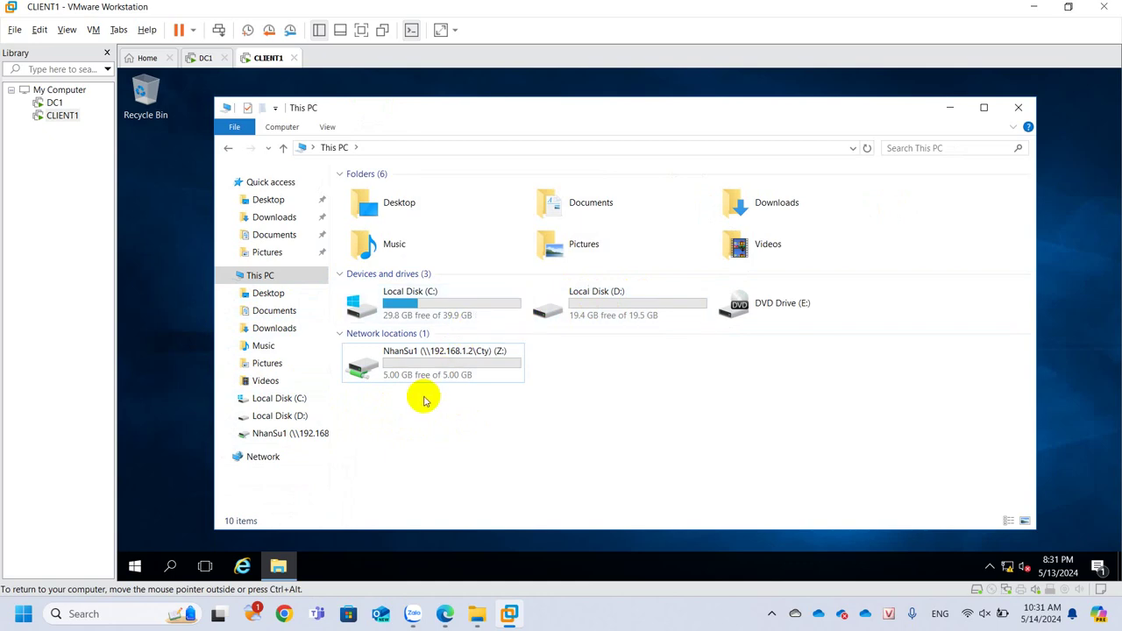
pyautogui.click(206, 58)
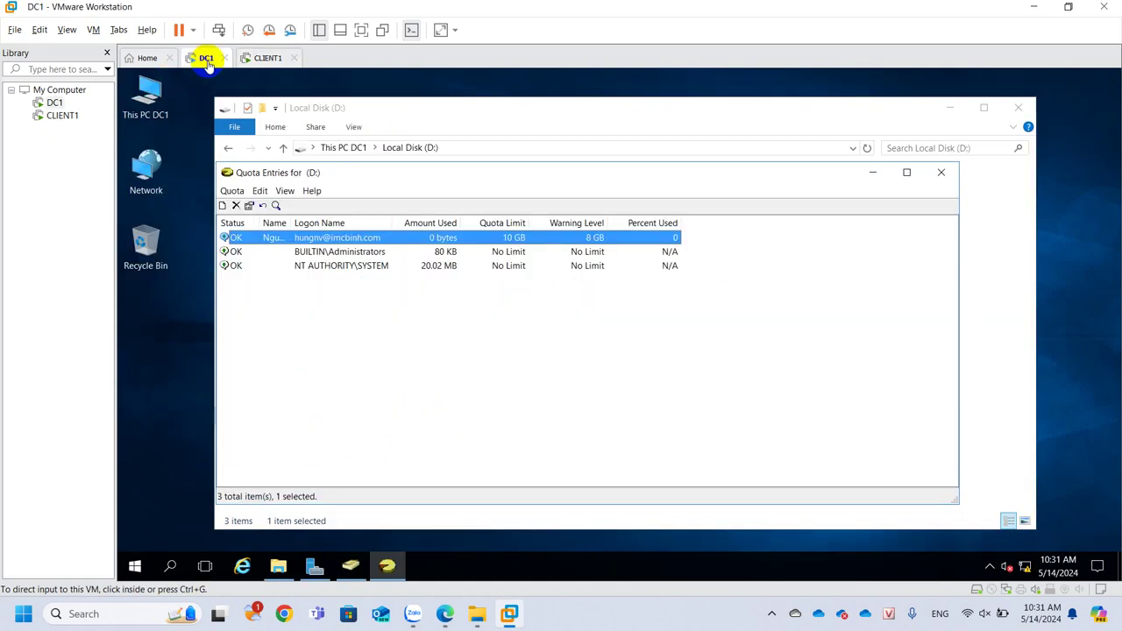
# Add a D: quota entry for nhansu1 with a 5 MB limit and 4 MB warning level
pyautogui.click(351, 379)
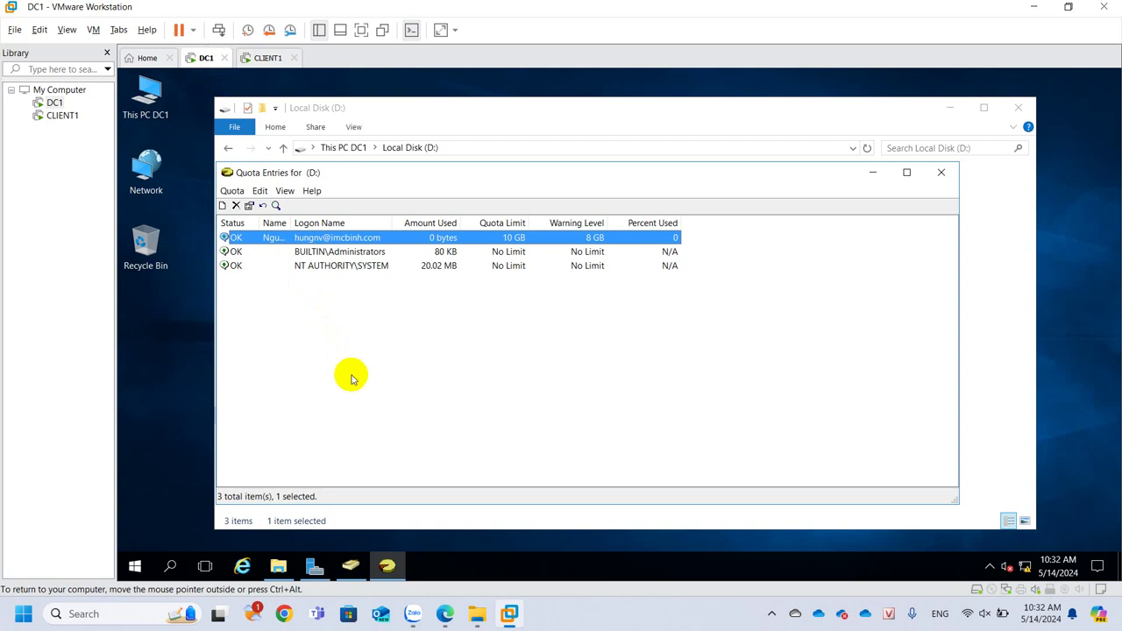
pyautogui.click(311, 300)
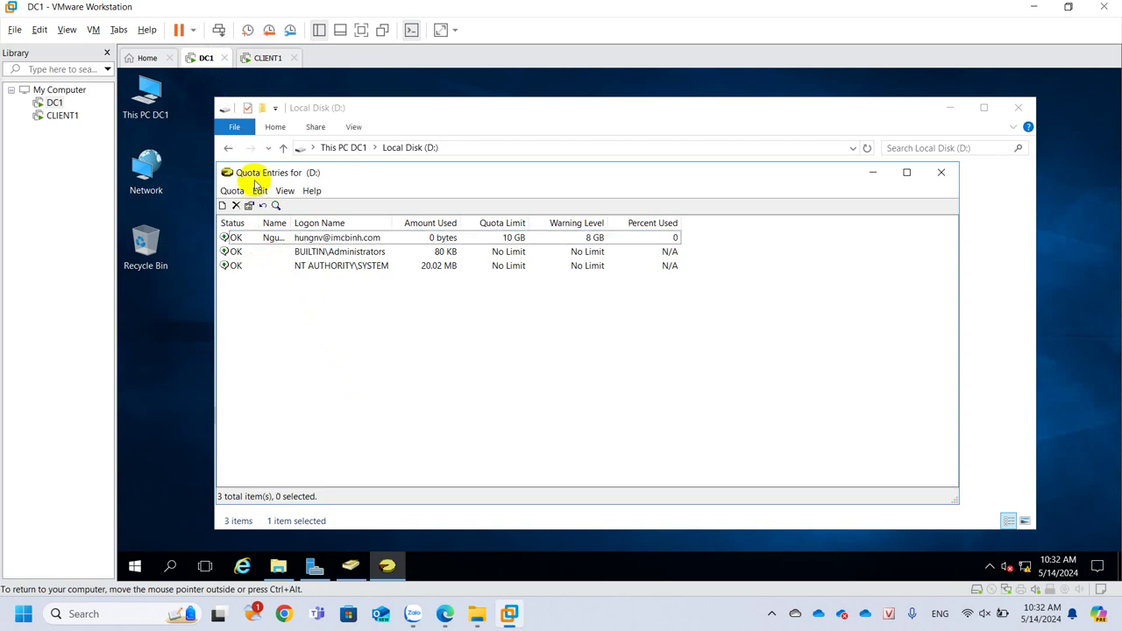
pyautogui.click(222, 205)
pyautogui.write('nhansu')
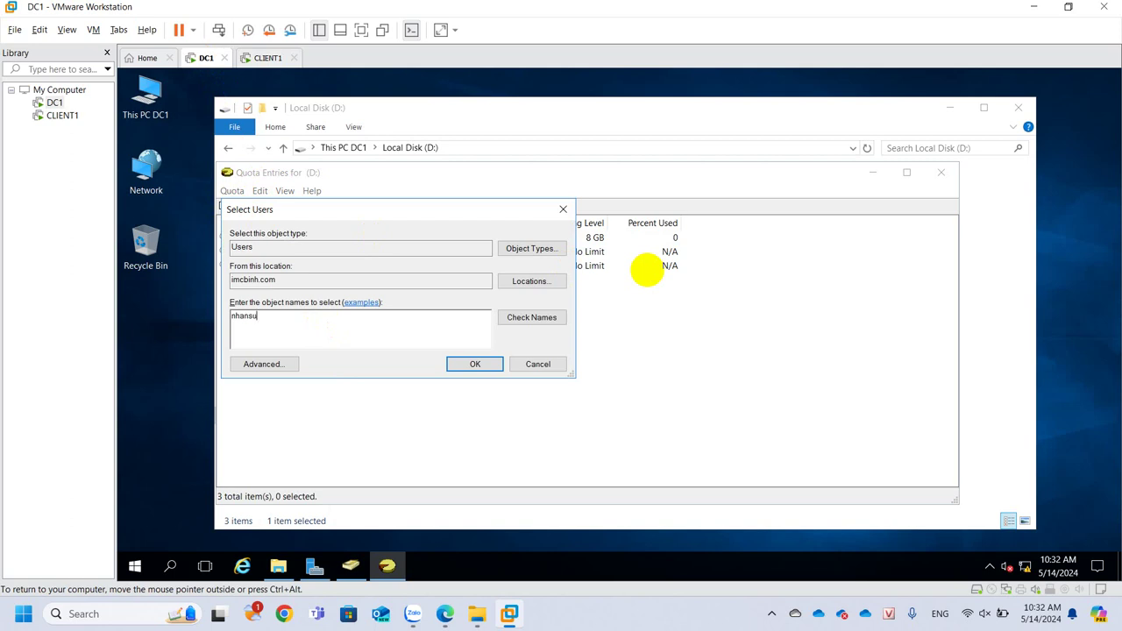
pyautogui.write('1')
pyautogui.click(532, 319)
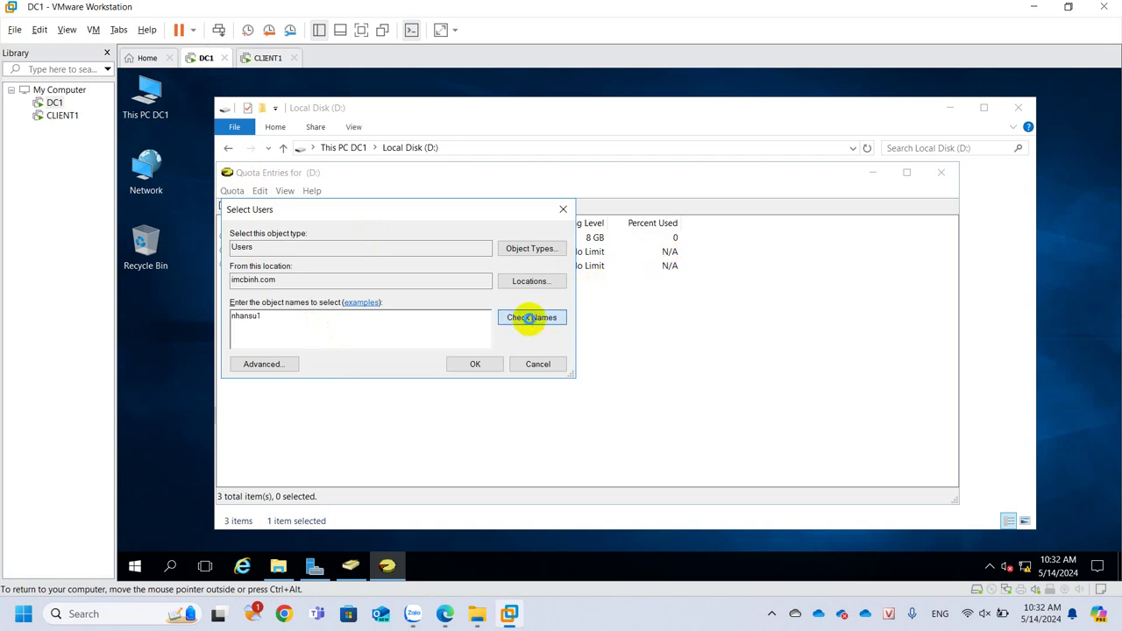
pyautogui.click(494, 363)
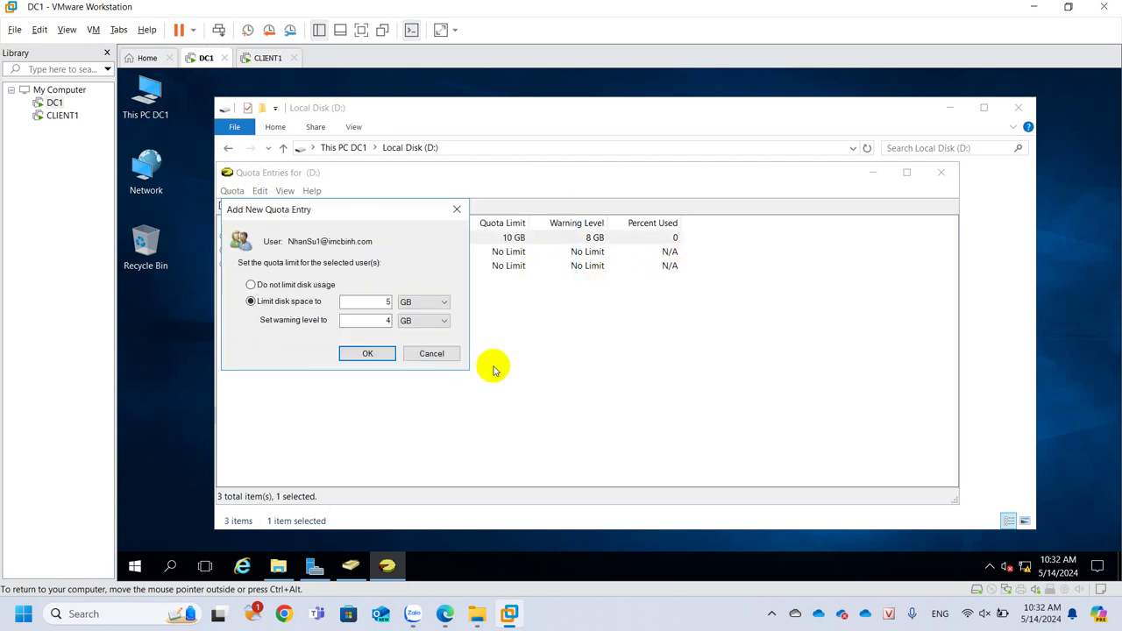
pyautogui.click(433, 303)
pyautogui.click(432, 323)
pyautogui.click(433, 321)
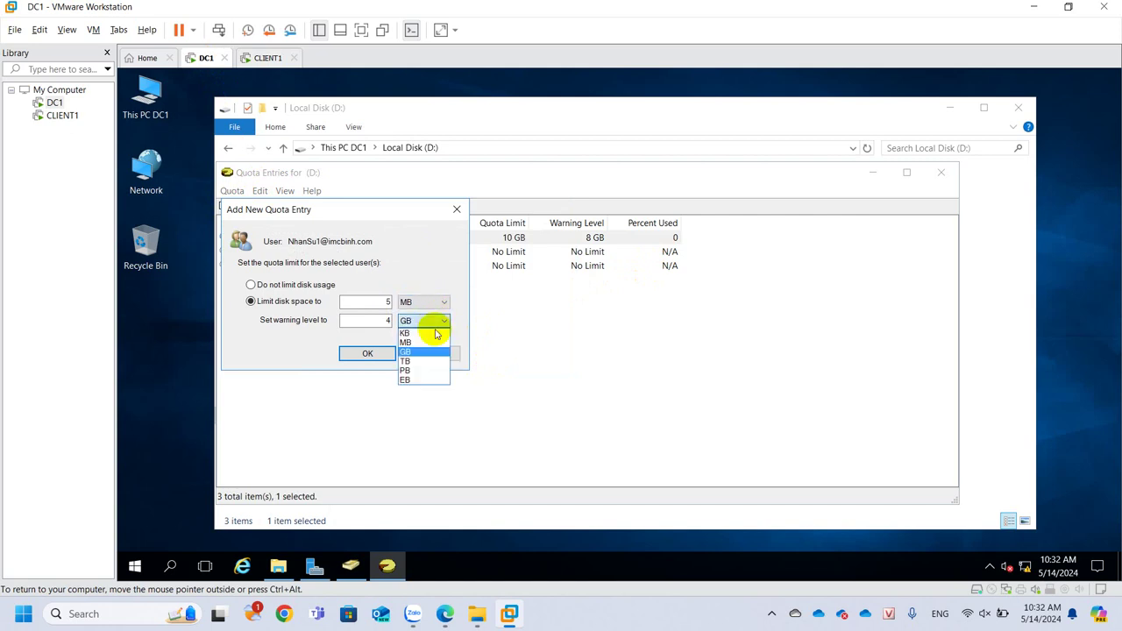
pyautogui.click(430, 342)
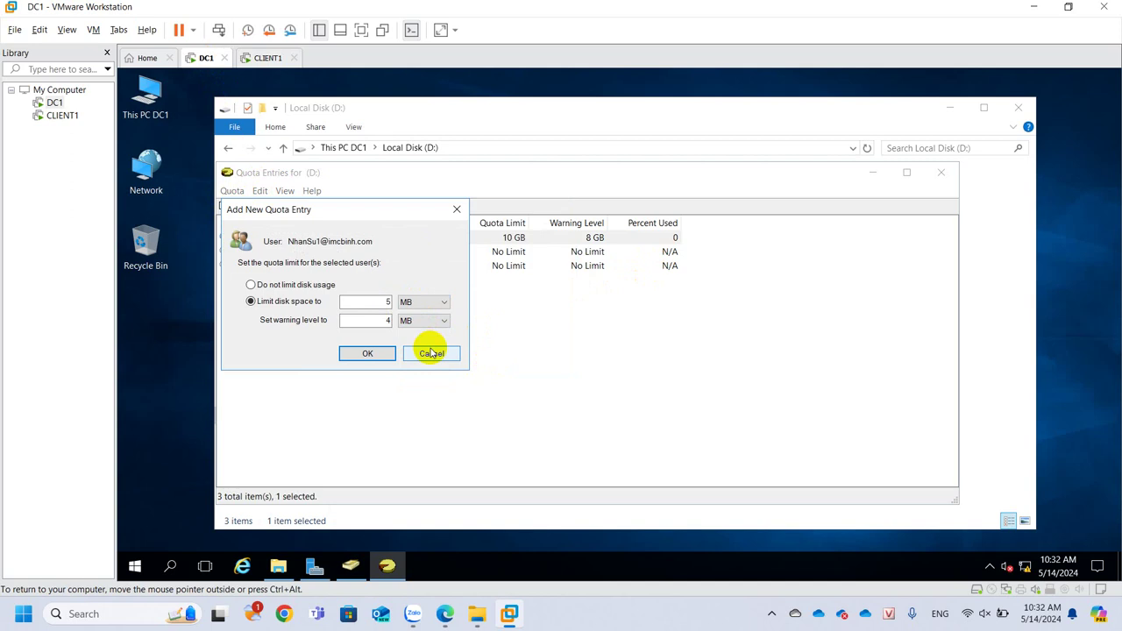
pyautogui.click(359, 354)
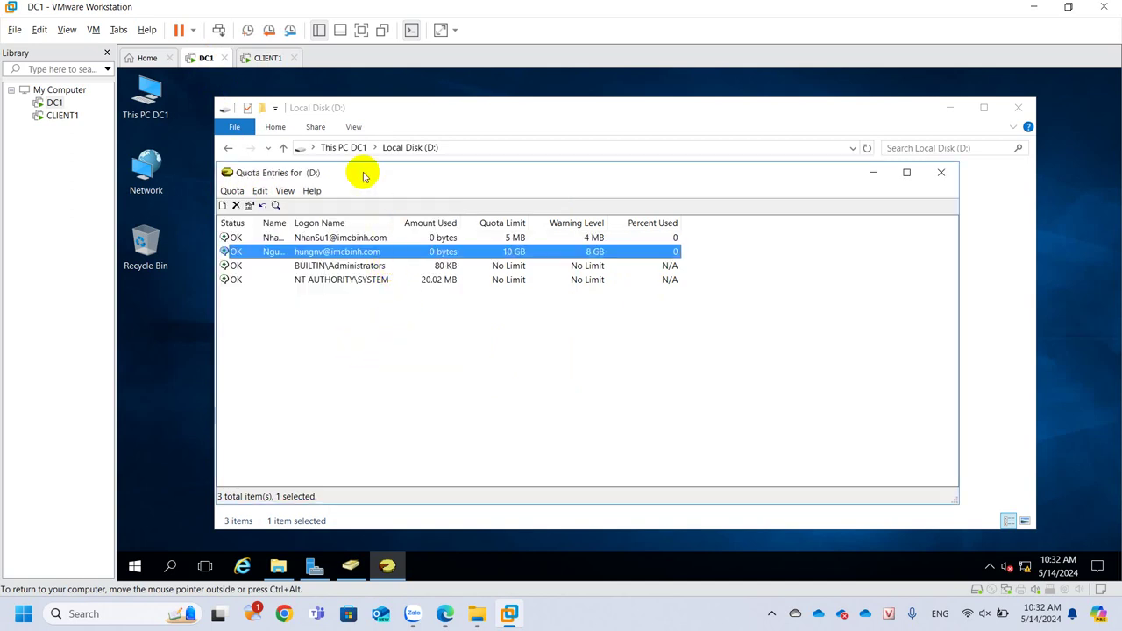
# Refresh This PC so Z: shows 5.00 MB free of 5.00 MB, then open Local Disk (C:)
pyautogui.click(268, 58)
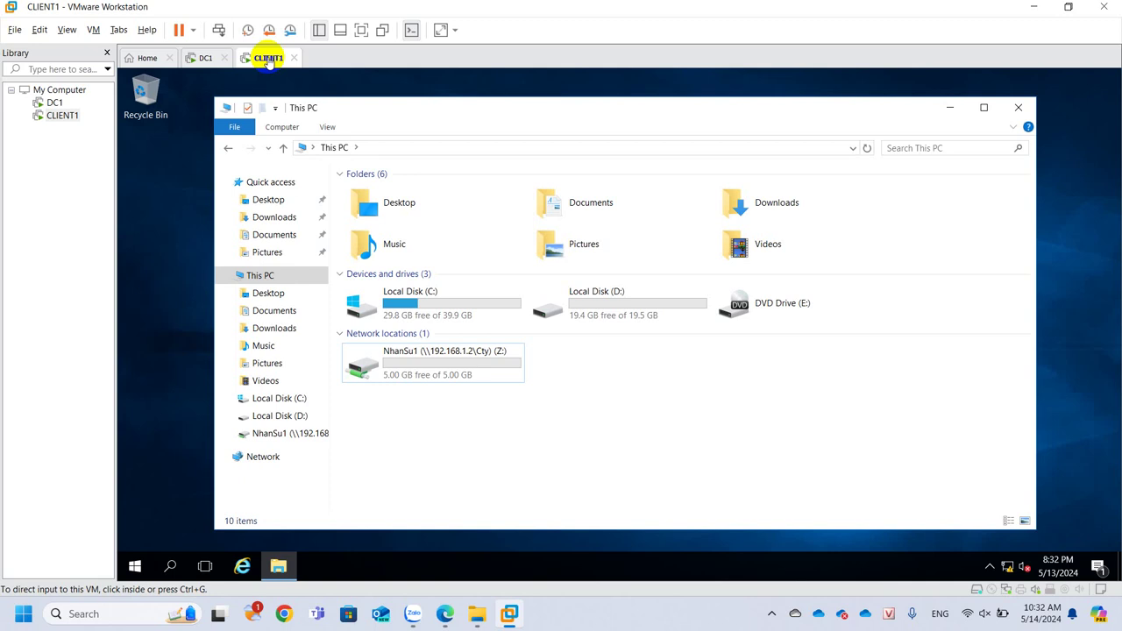
pyautogui.rightClick(463, 409)
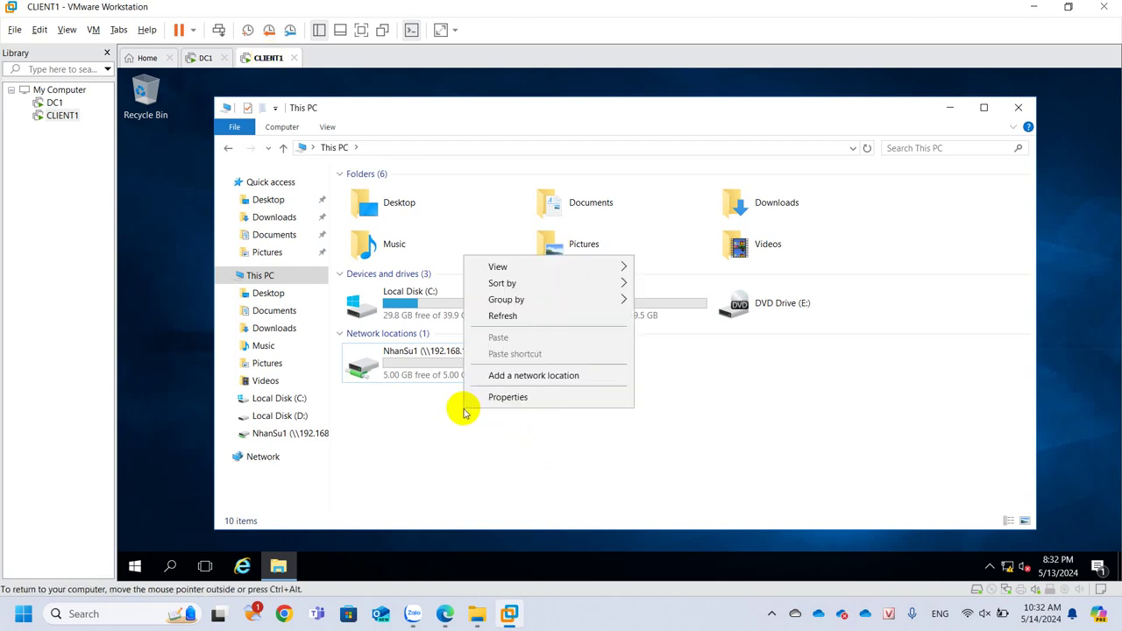
pyautogui.click(506, 319)
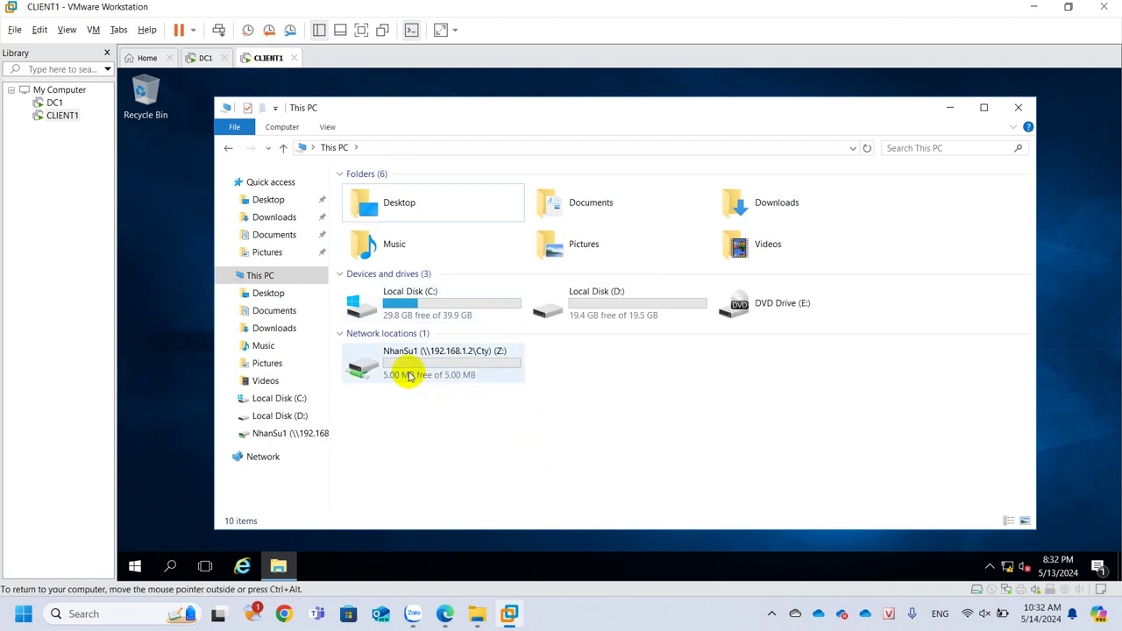
pyautogui.moveTo(408, 375)
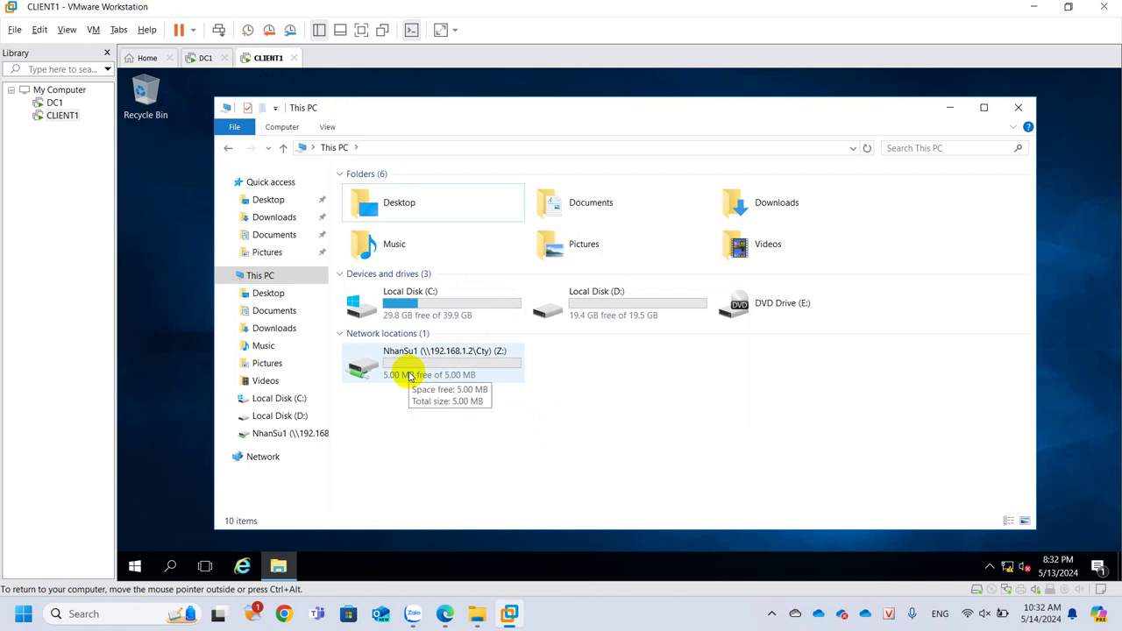
pyautogui.doubleClick(418, 314)
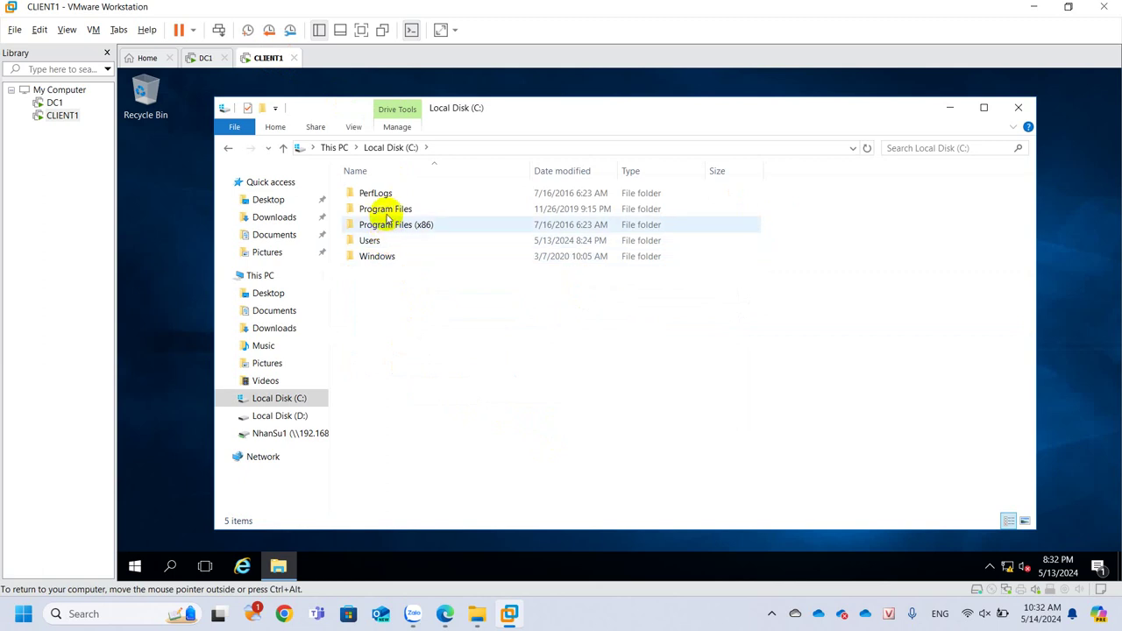
# In Program Files, check the sizes of the VMware and Windows Mail folders
pyautogui.doubleClick(390, 213)
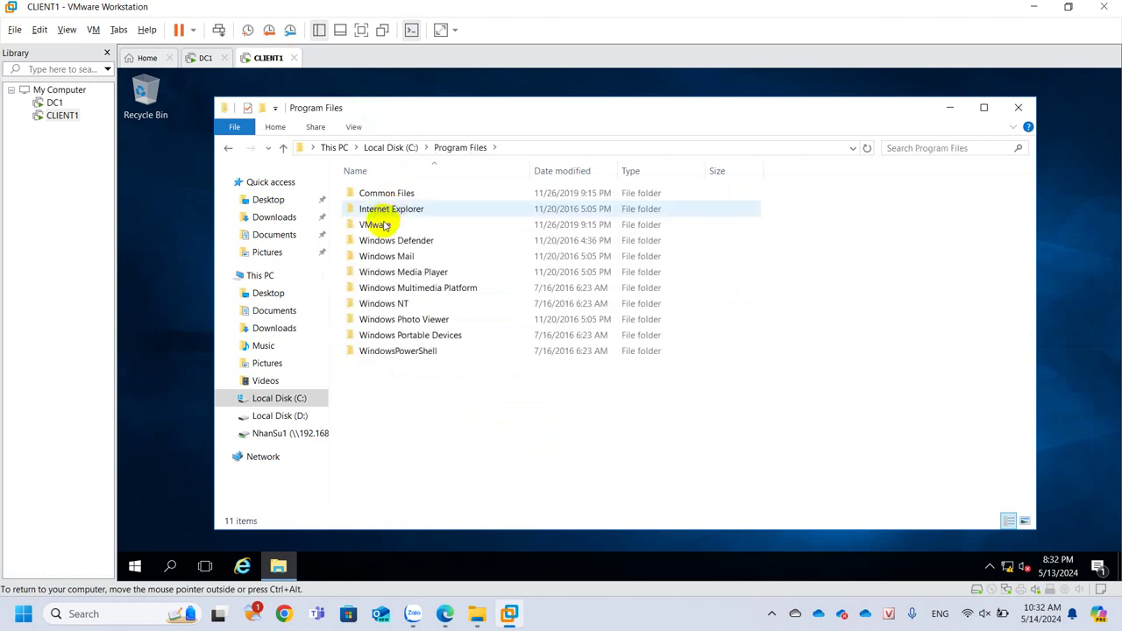
pyautogui.rightClick(379, 226)
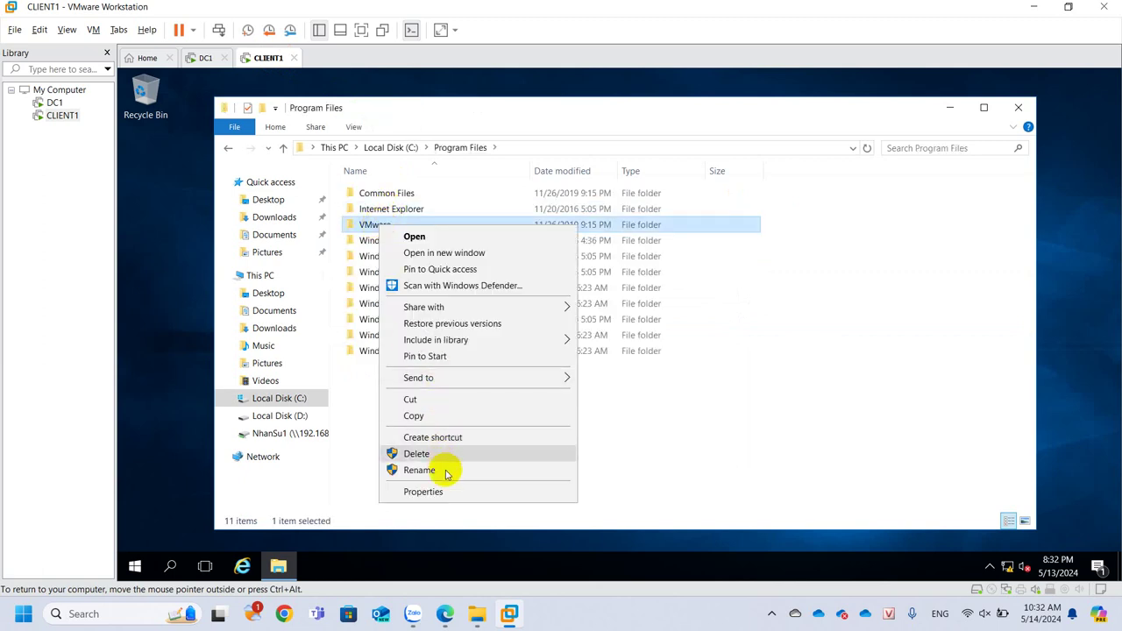
pyautogui.click(424, 491)
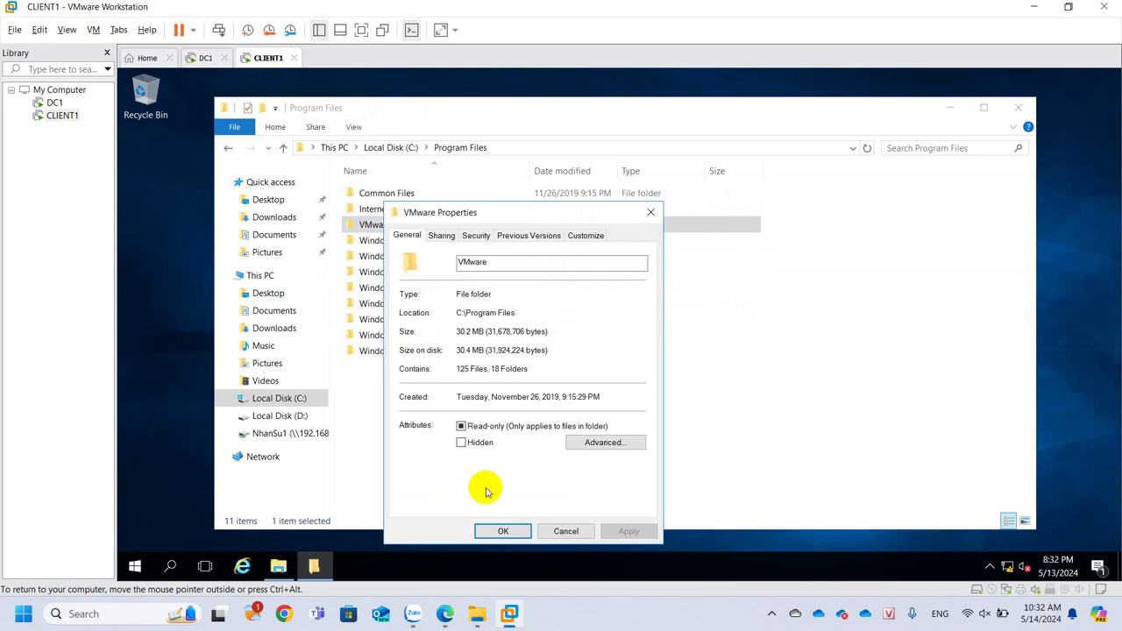
pyautogui.click(567, 530)
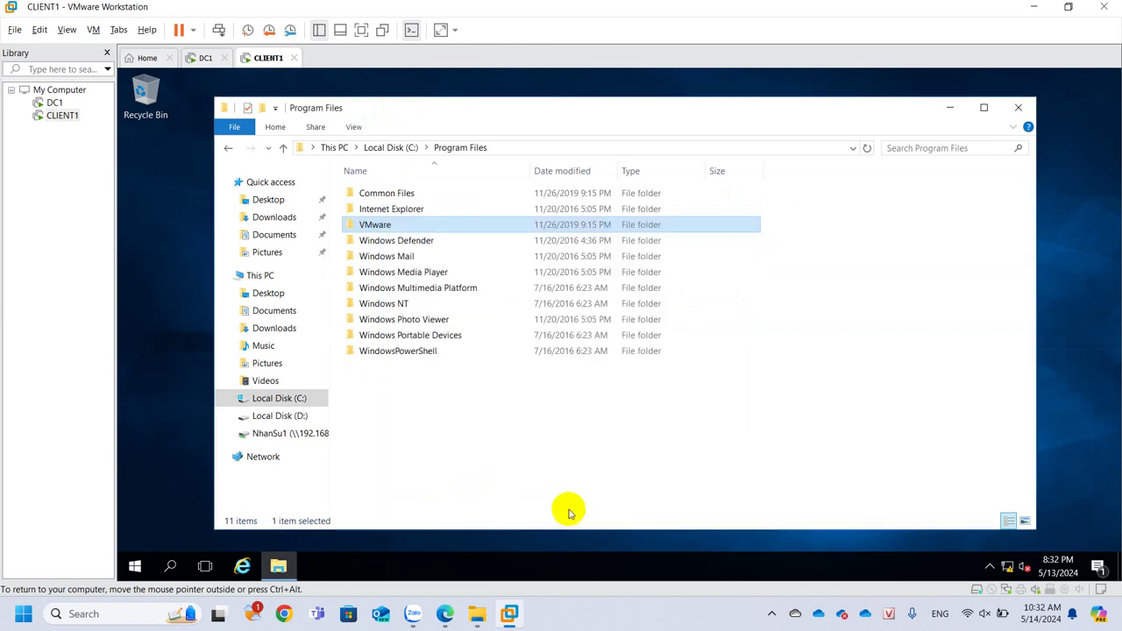
pyautogui.click(388, 256)
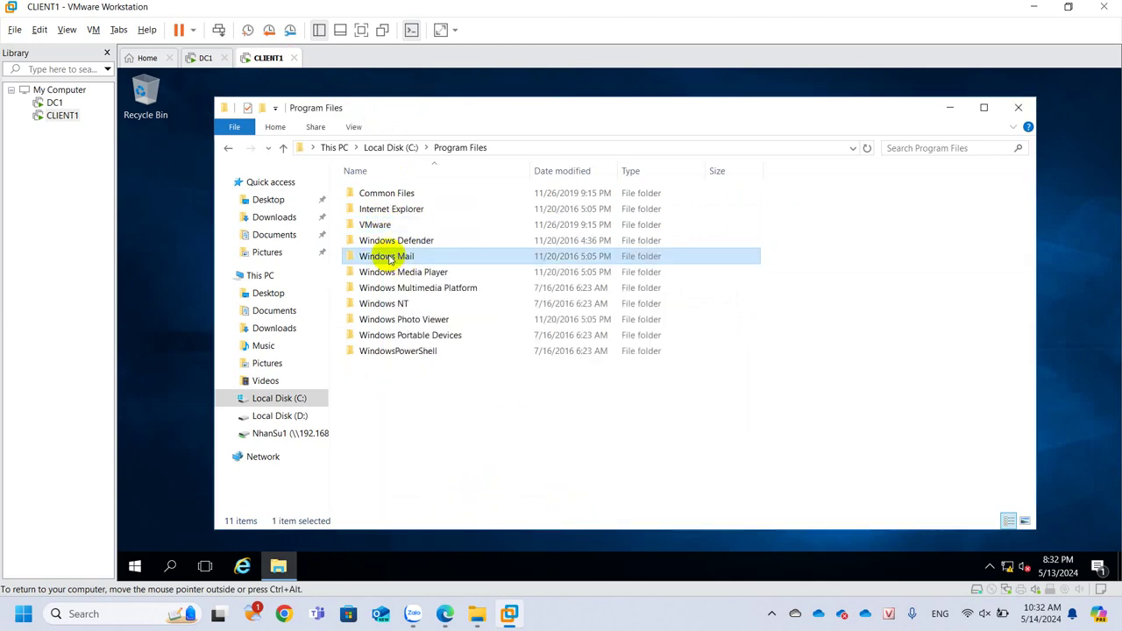
pyautogui.rightClick(388, 256)
pyautogui.click(442, 520)
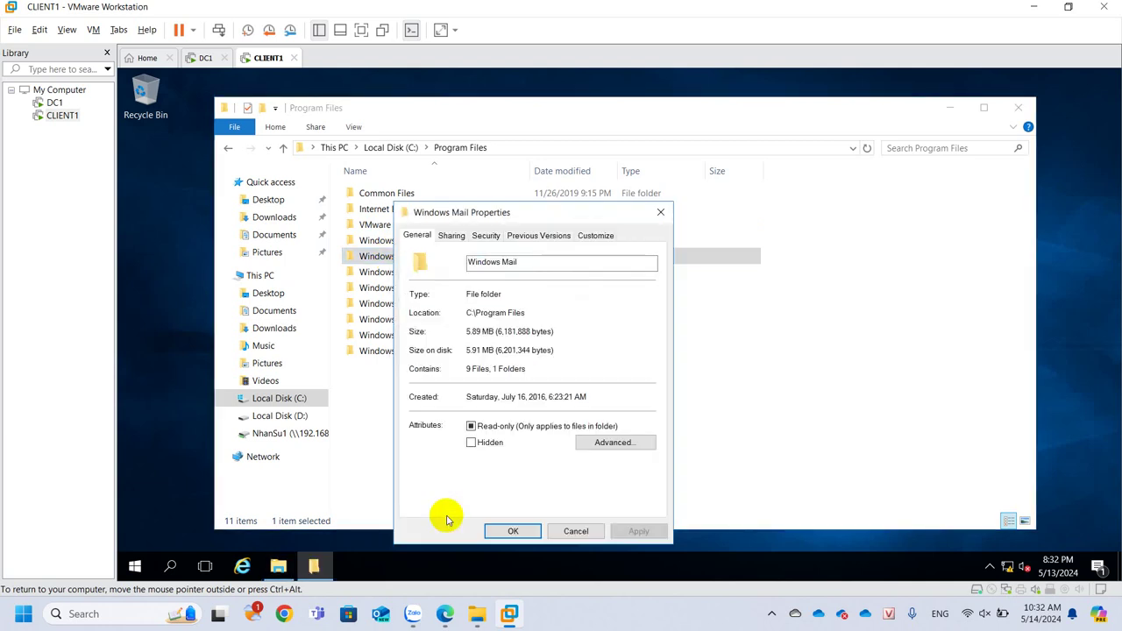
pyautogui.click(576, 530)
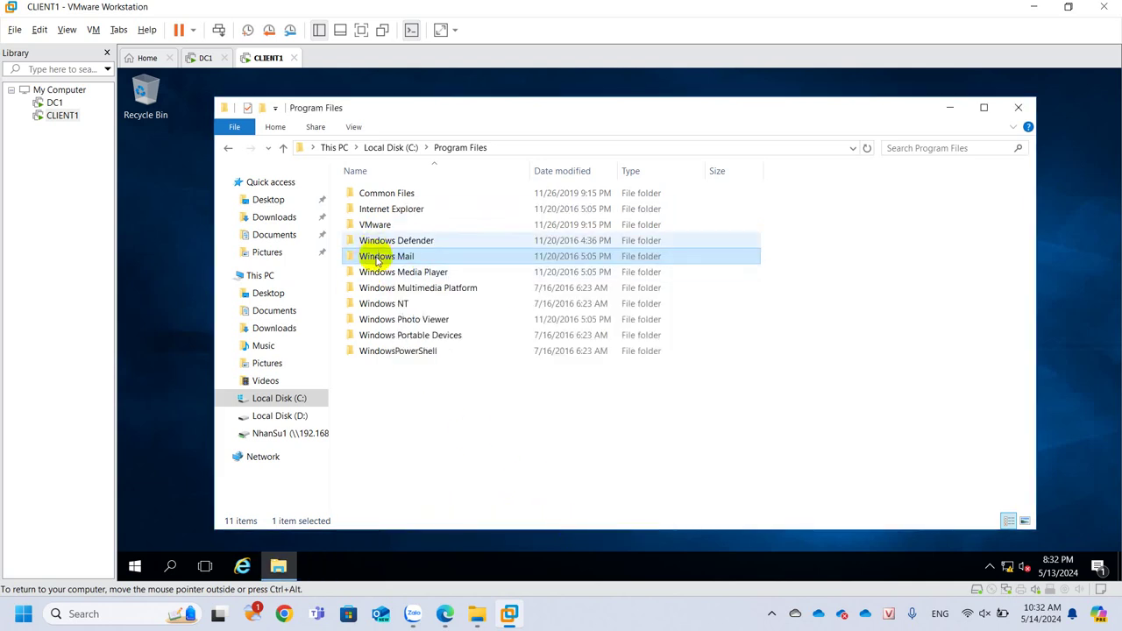
# Copy MSOERES.dll (2,429 KB) from Windows Mail onto the Z: network drive
pyautogui.doubleClick(378, 256)
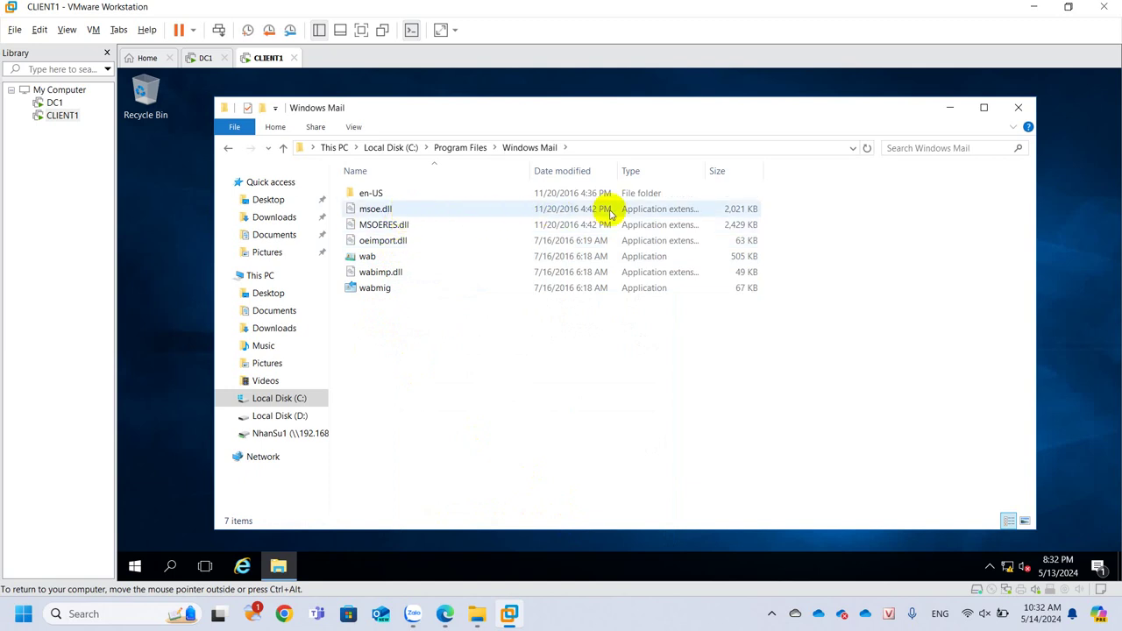
pyautogui.click(739, 226)
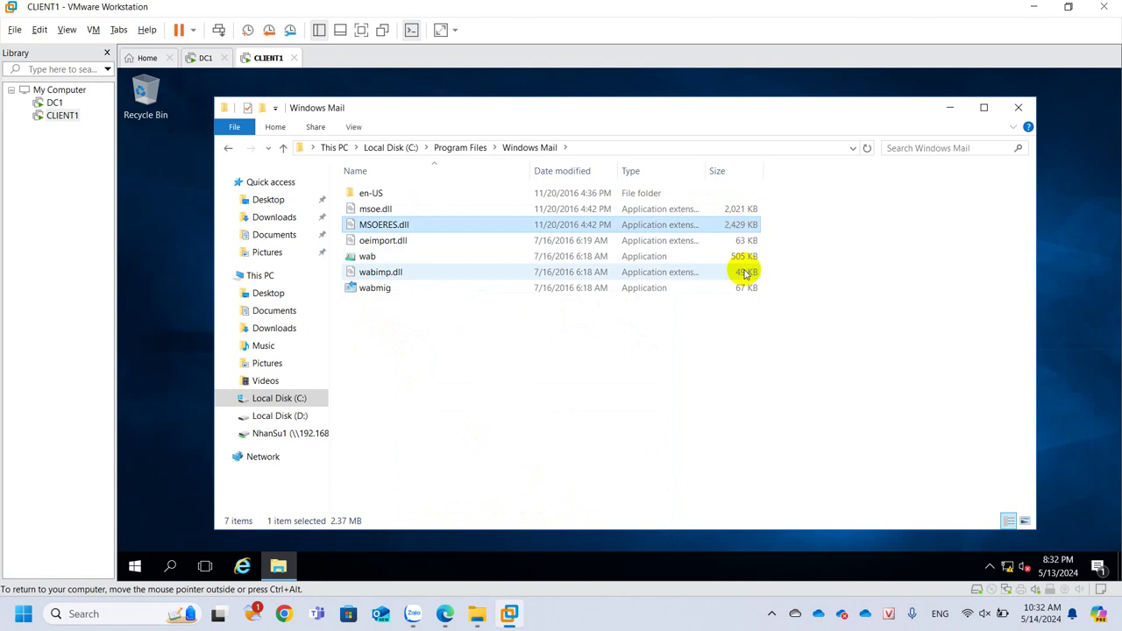
pyautogui.click(737, 208)
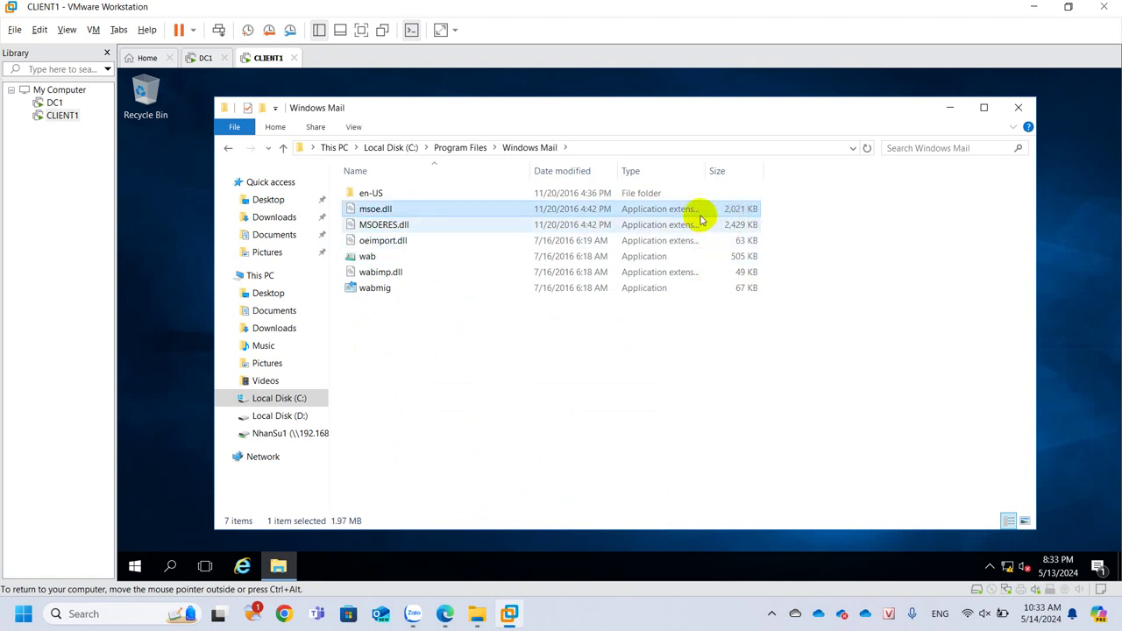
pyautogui.click(698, 225)
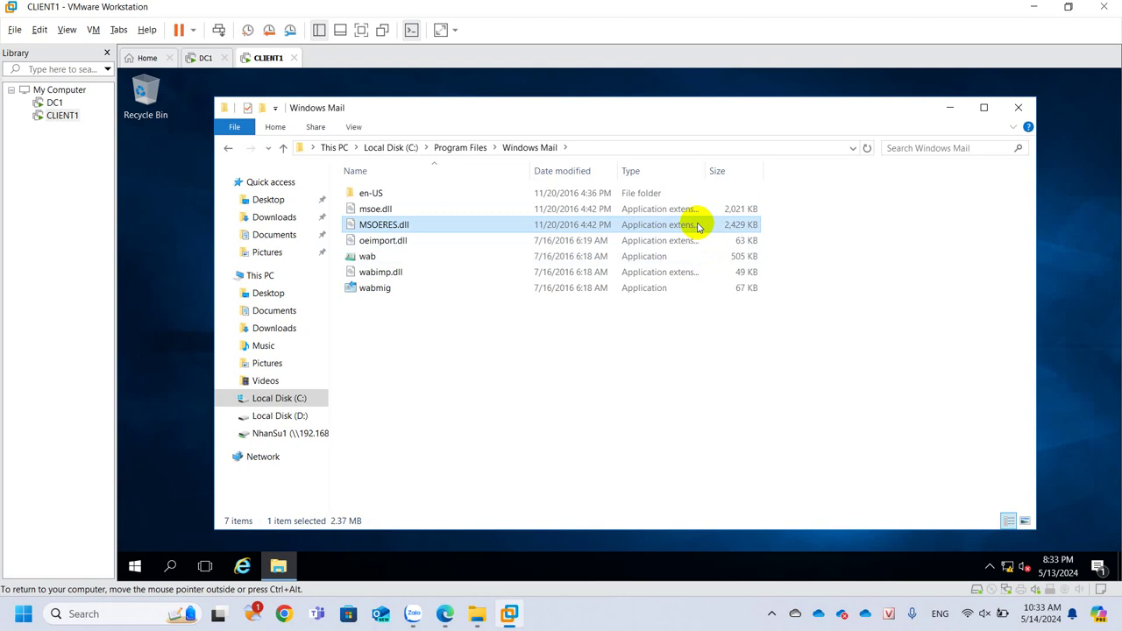
pyautogui.click(306, 432)
pyautogui.hotkey('ctrl', 'v')
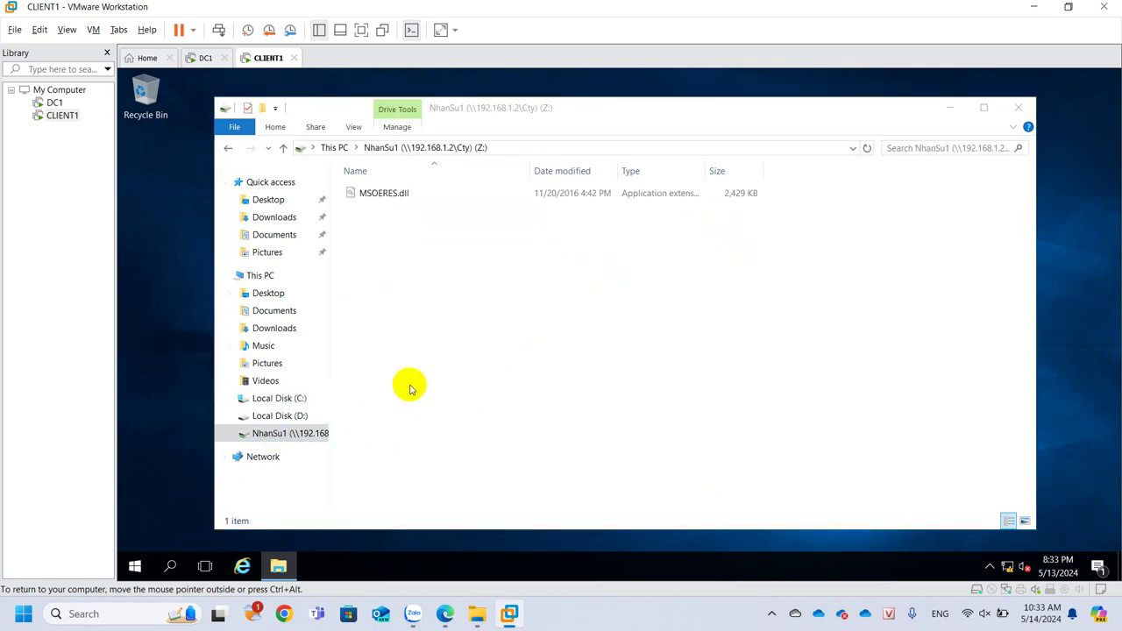
pyautogui.click(472, 319)
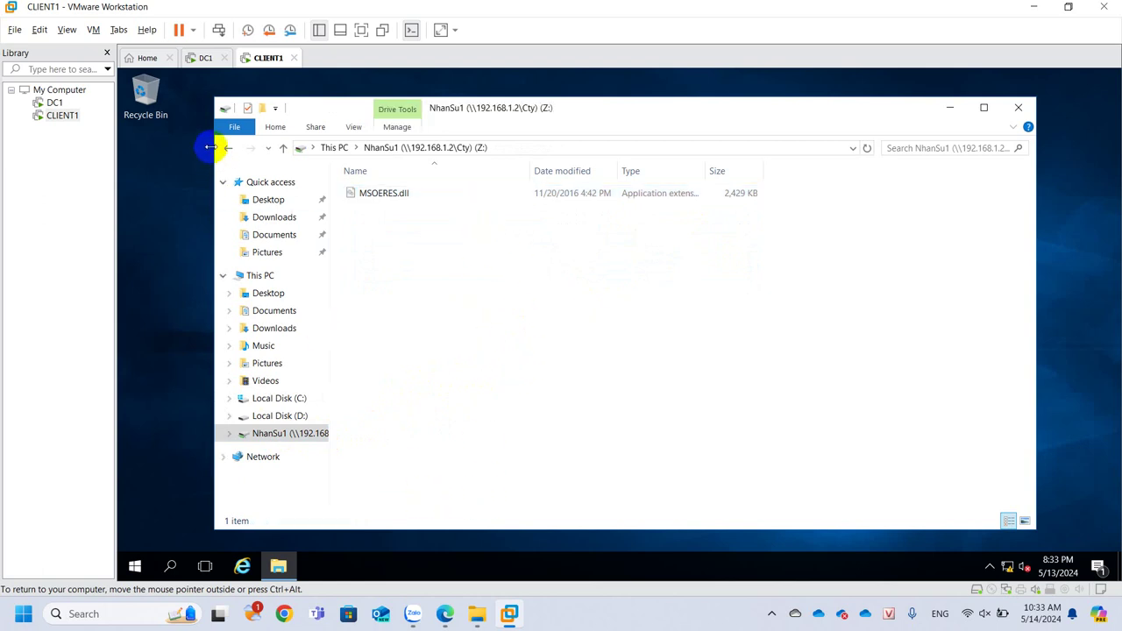
pyautogui.click(202, 58)
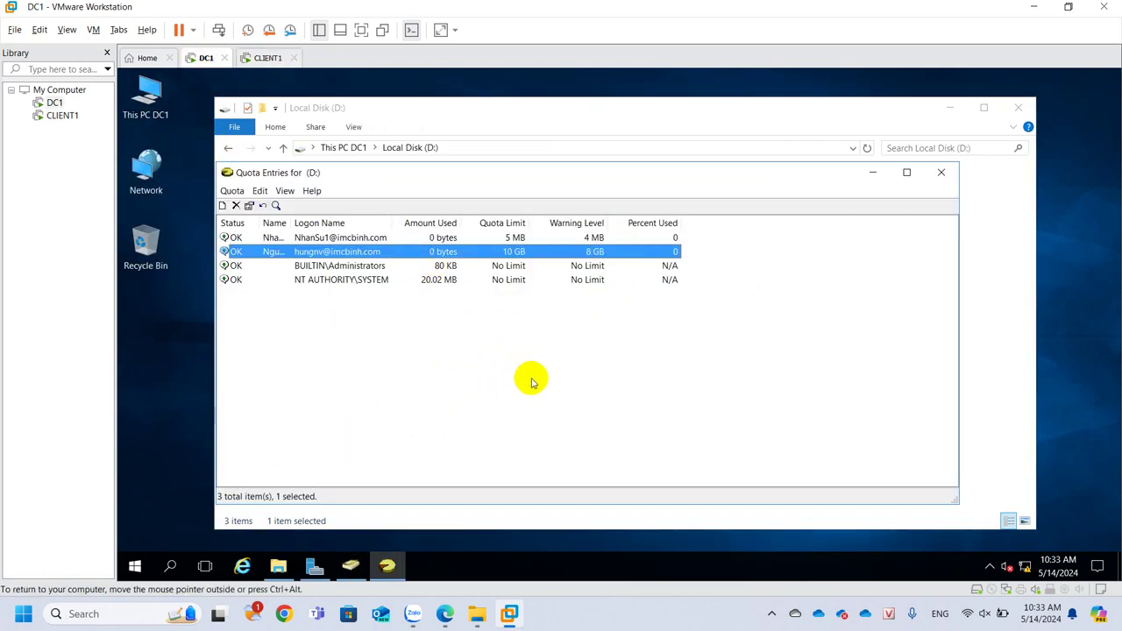
pyautogui.click(532, 382)
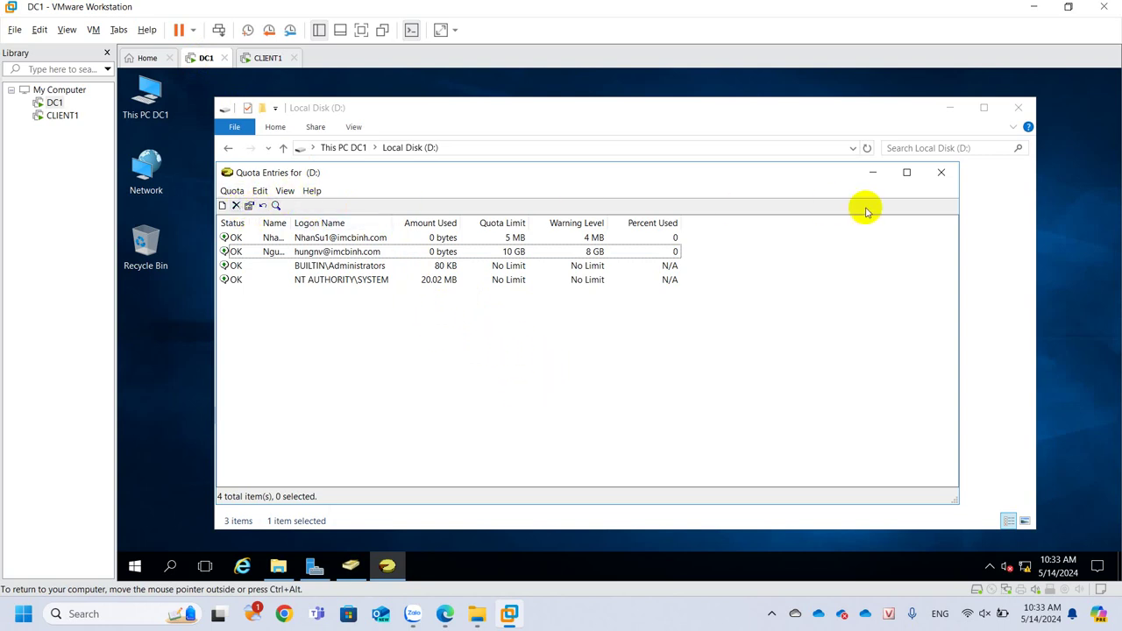
# Refresh the quota list and confirm NhanSu1 shows 2.37 MB used, 47% of its 5 MB limit
pyautogui.click(256, 252)
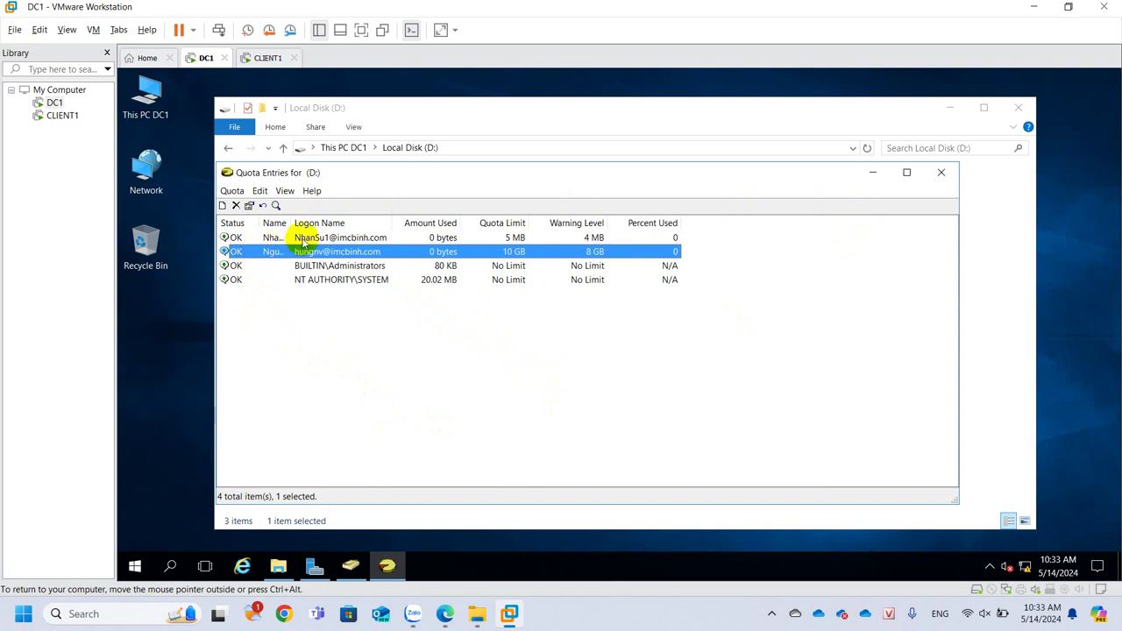
pyautogui.doubleClick(292, 223)
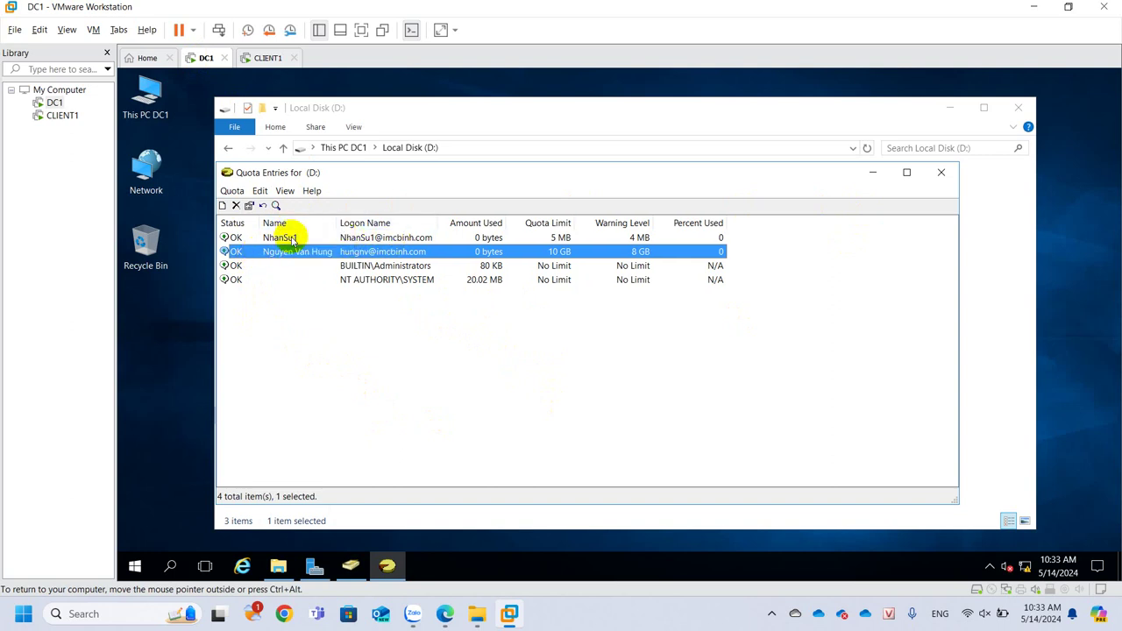
pyautogui.click(292, 240)
pyautogui.rightClick(292, 239)
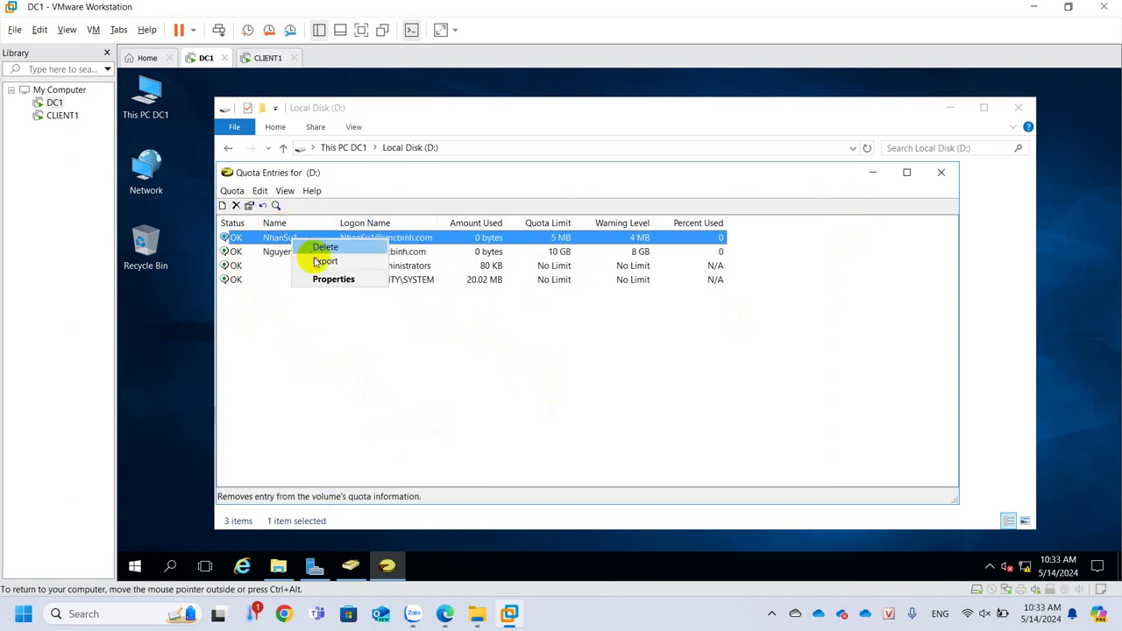
pyautogui.click(310, 368)
pyautogui.click(313, 368)
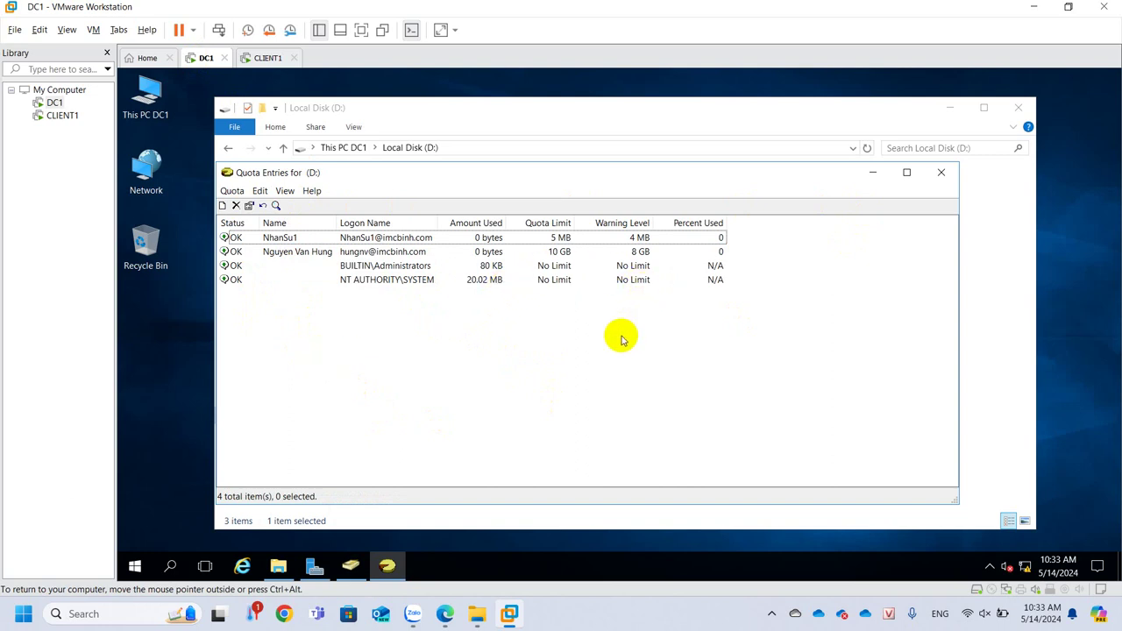
pyautogui.press('F5')
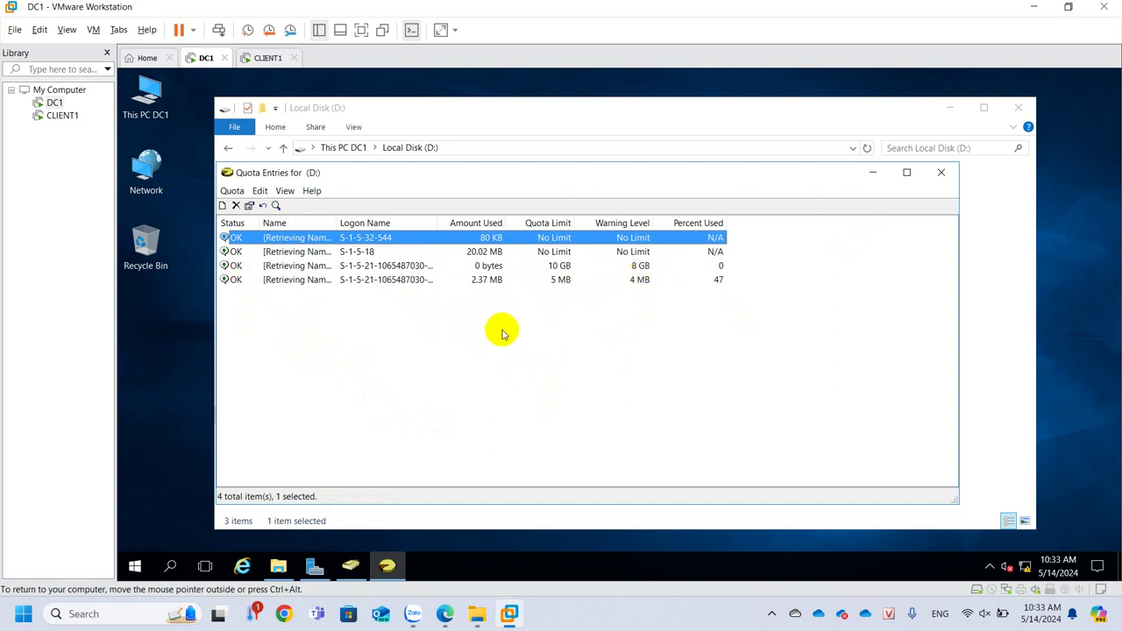
pyautogui.click(325, 299)
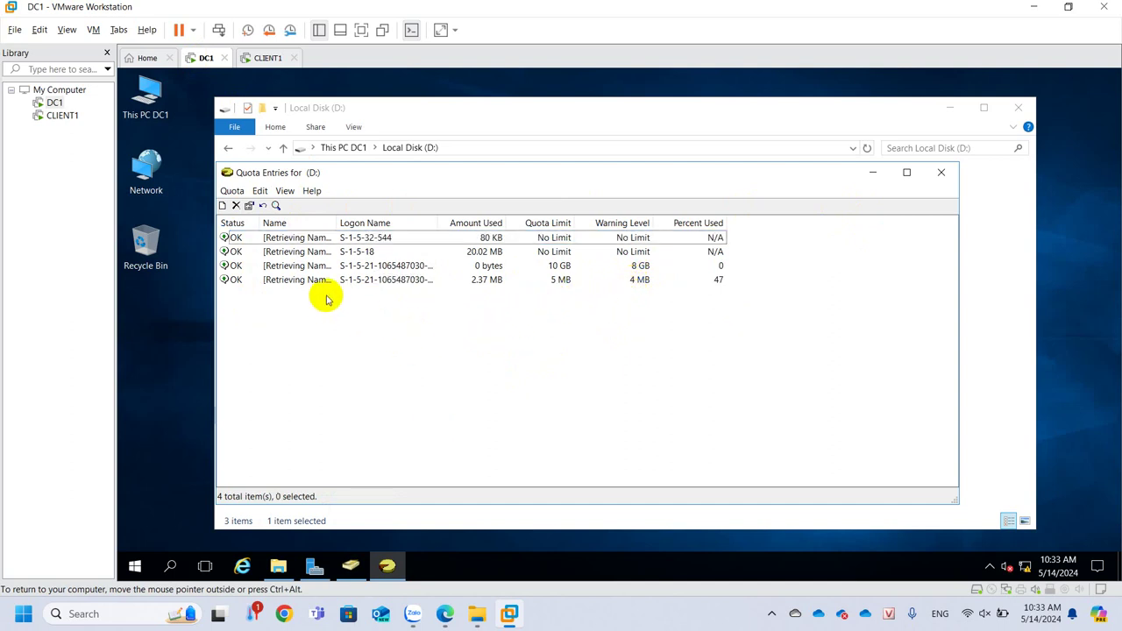
pyautogui.click(401, 278)
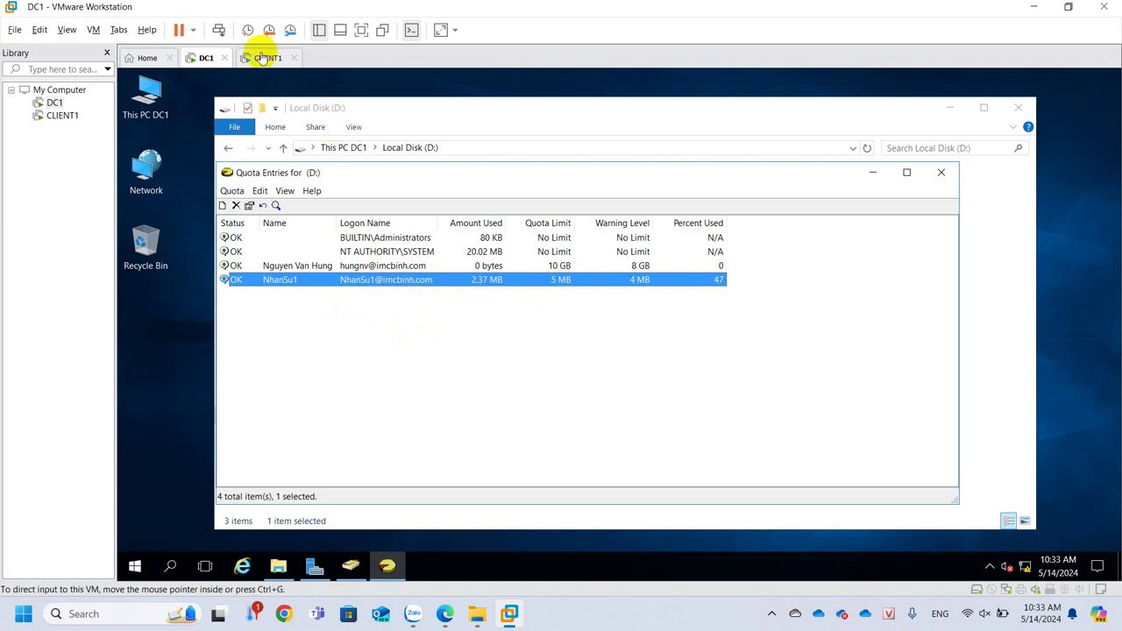
pyautogui.click(261, 58)
# Paste MSOERES.dll onto Z: again, keeping both versions so MSOERES (2).dll is added
pyautogui.hotkey('ctrl', 'v')
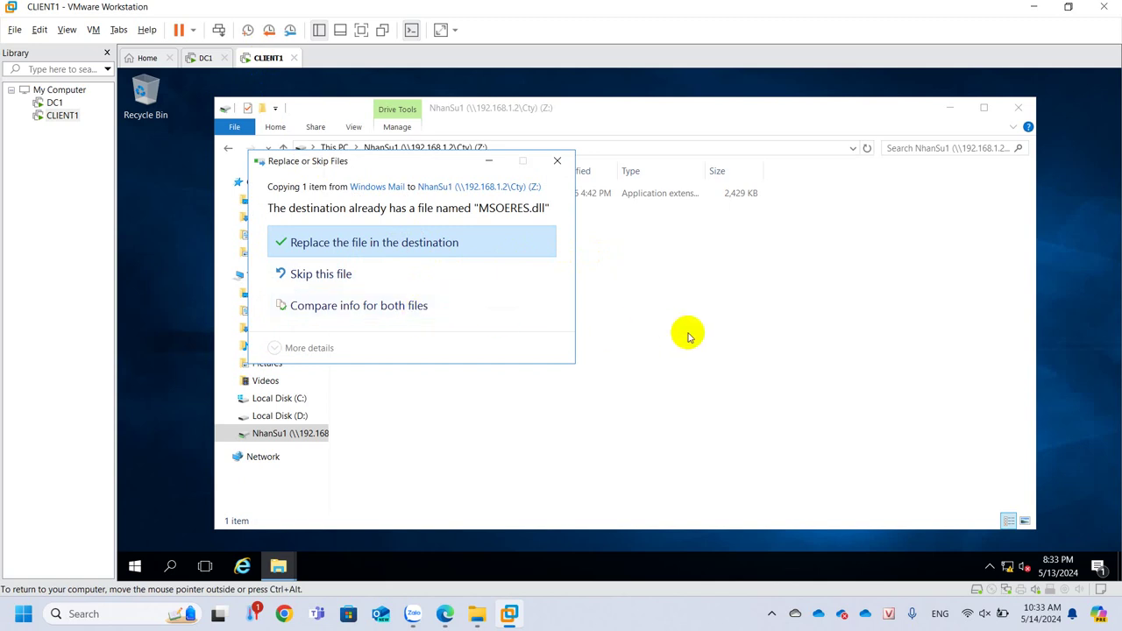
pyautogui.click(421, 306)
pyautogui.click(449, 198)
pyautogui.click(627, 198)
pyautogui.click(699, 481)
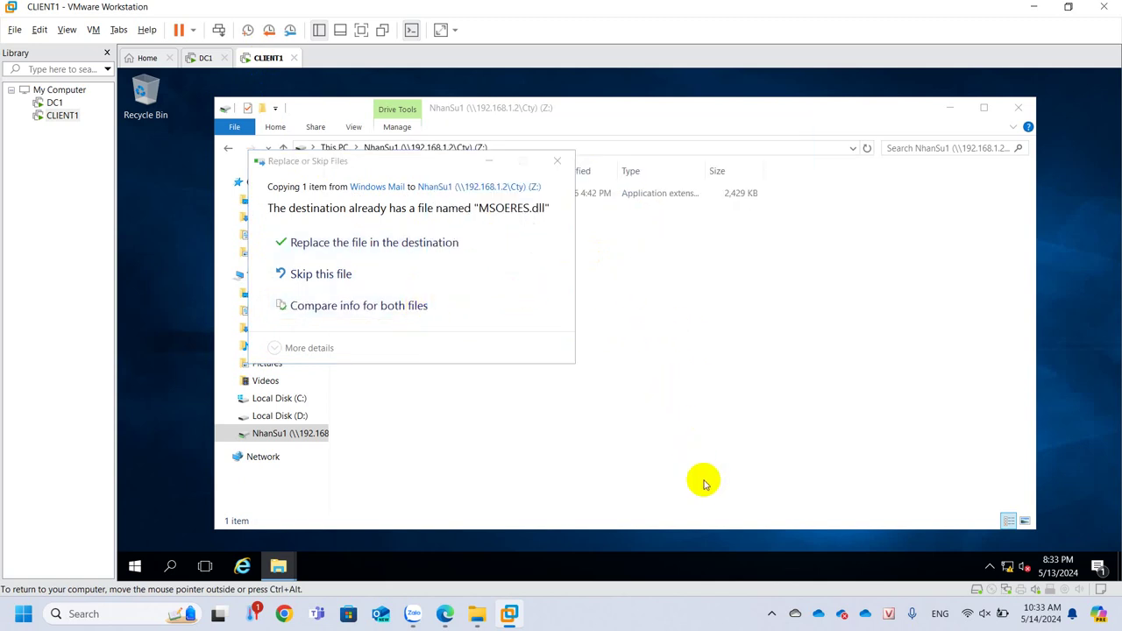
pyautogui.click(277, 567)
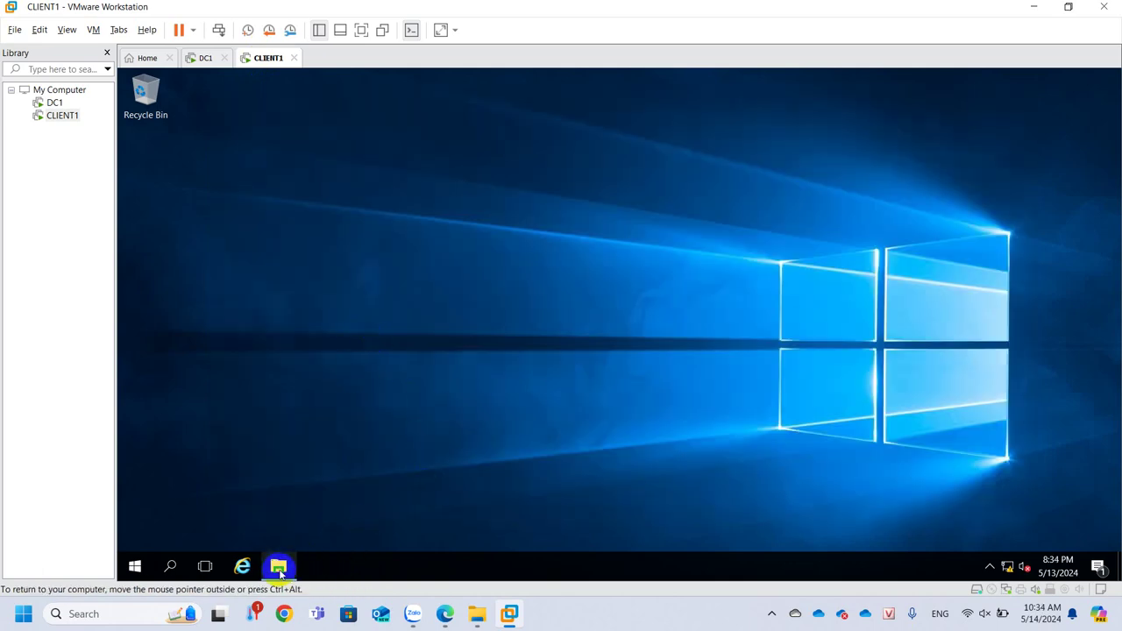
pyautogui.click(278, 566)
pyautogui.click(198, 57)
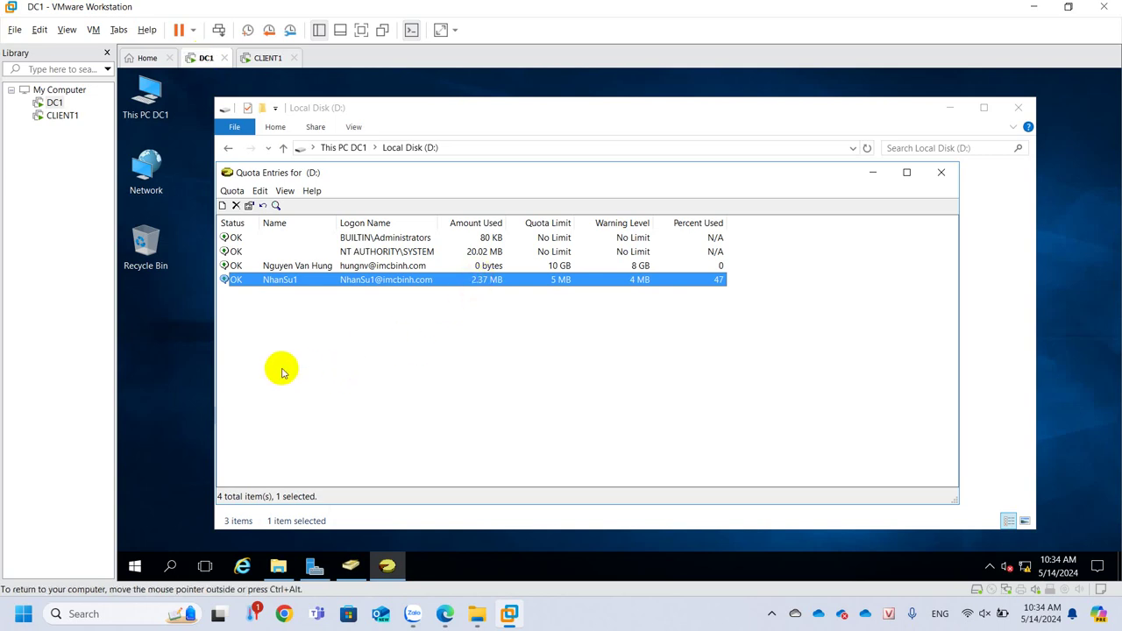
# Widen the Status column and confirm NhanSu1 shows Warning at 4.75 MB, 95% used
pyautogui.click(285, 239)
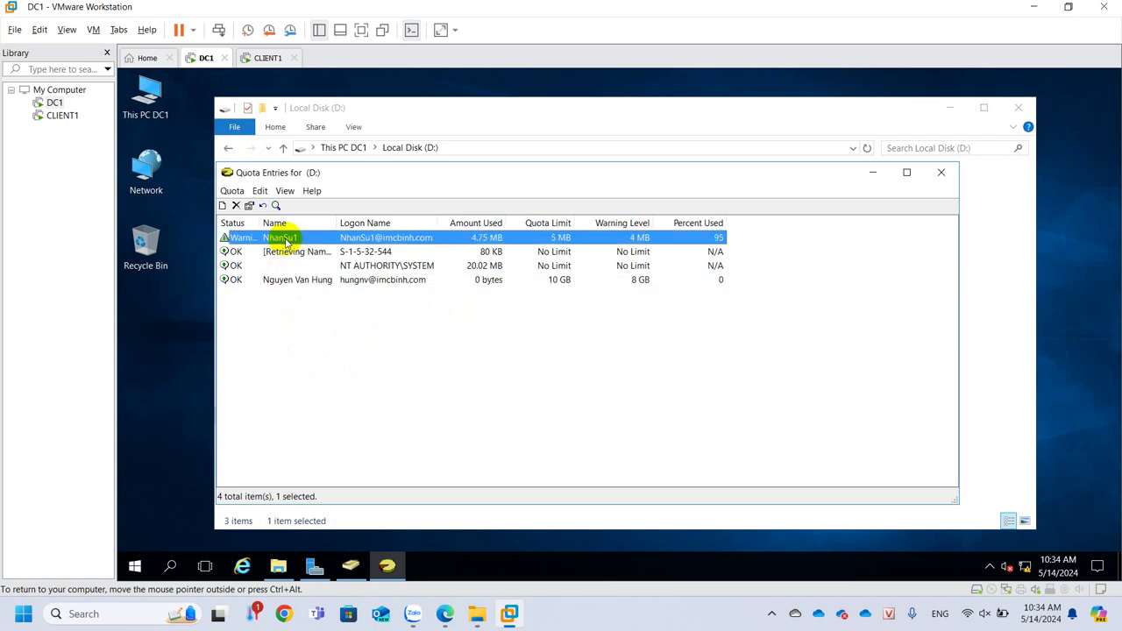
pyautogui.moveTo(262, 220); pyautogui.dragTo(342, 219)
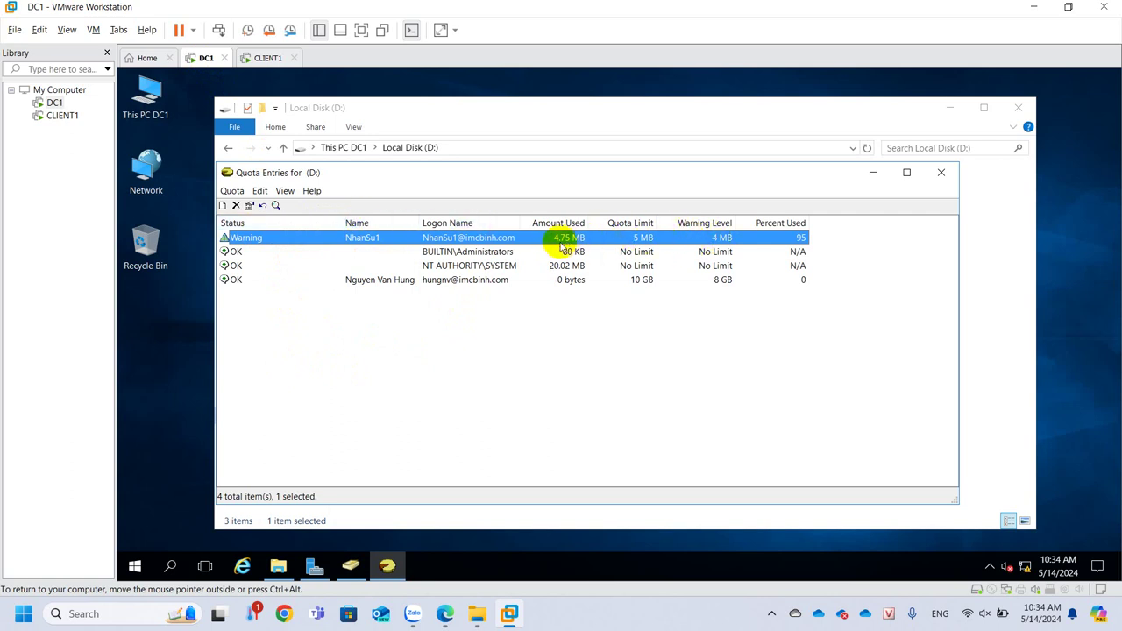
pyautogui.click(263, 59)
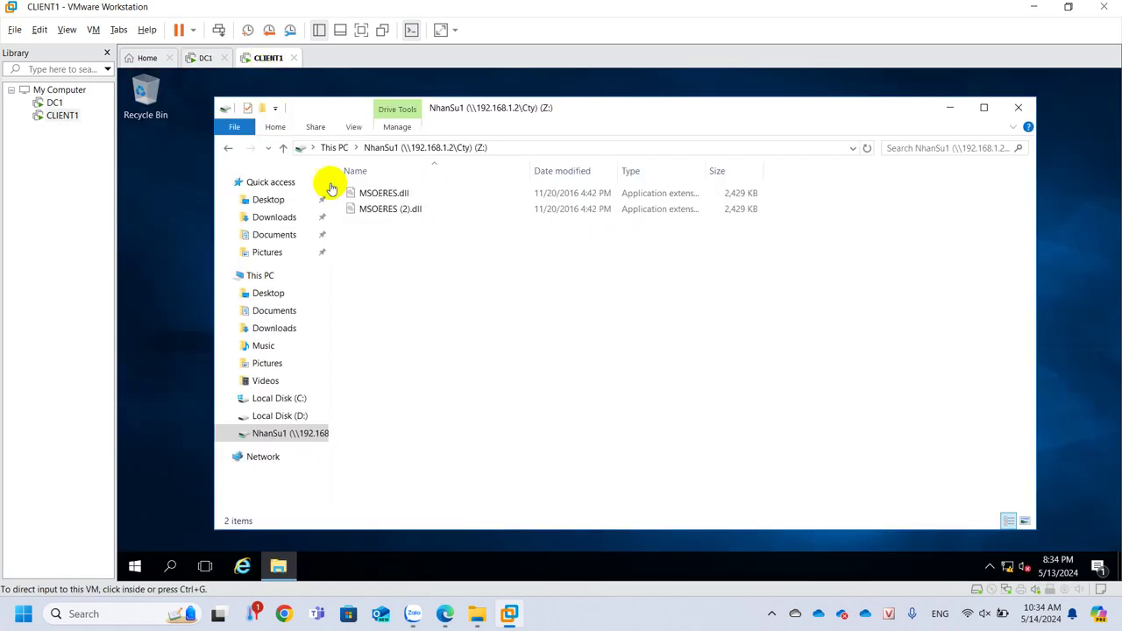
pyautogui.click(381, 199)
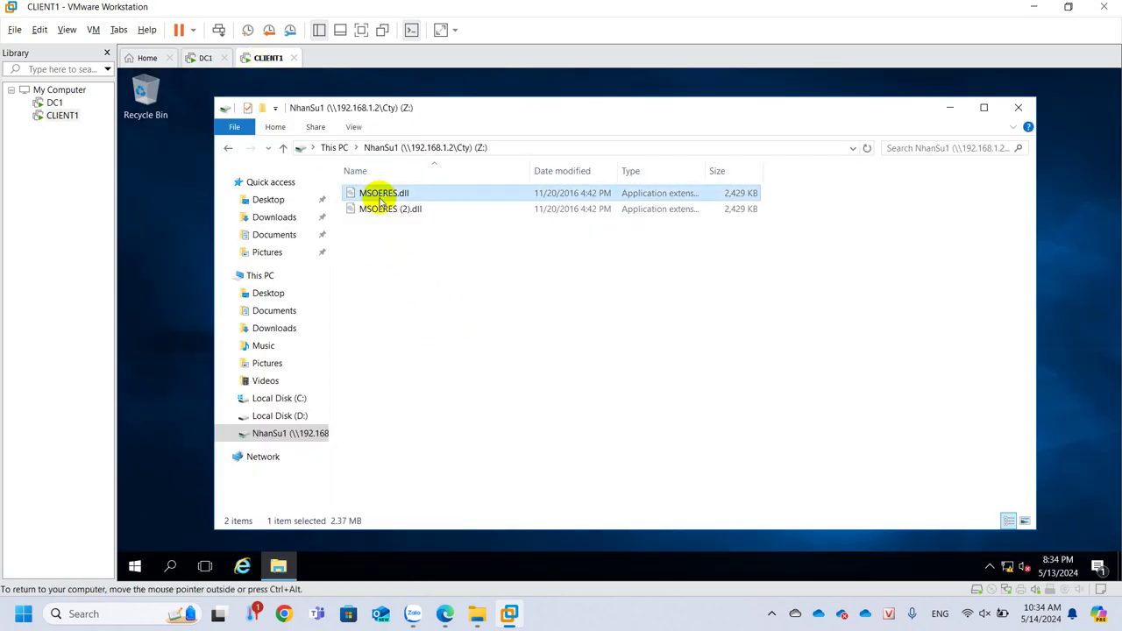
pyautogui.click(417, 268)
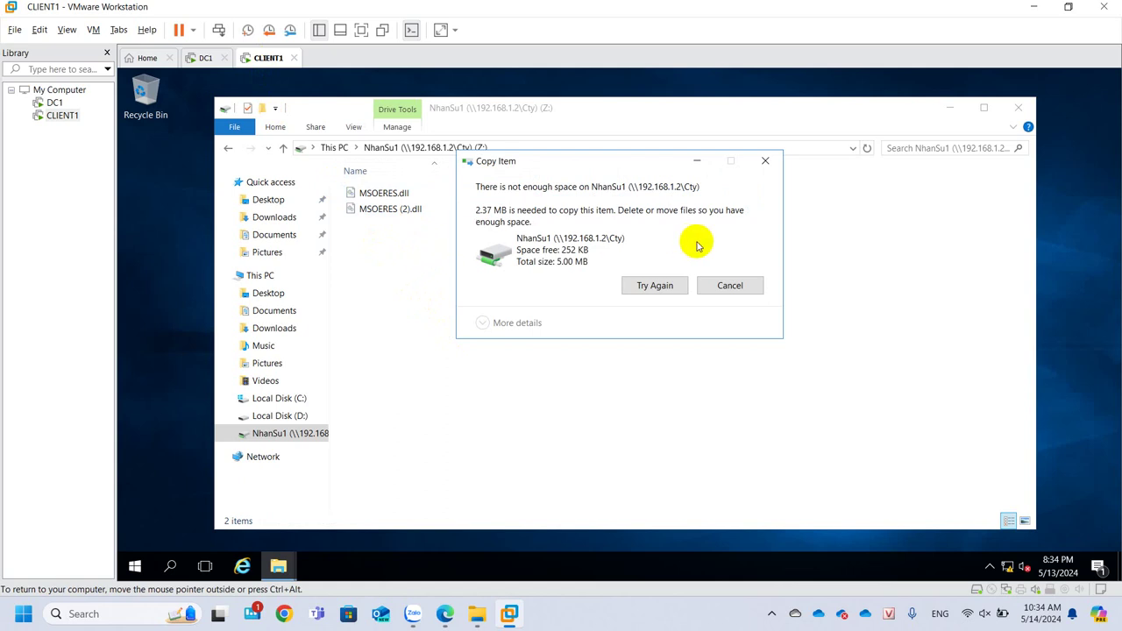
pyautogui.click(719, 286)
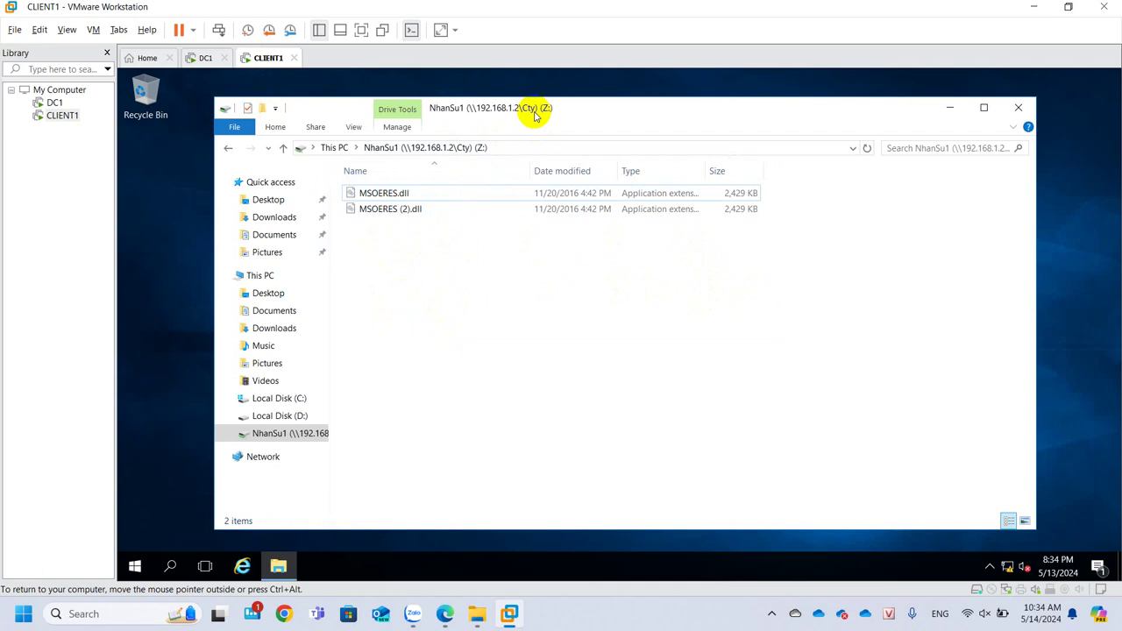
pyautogui.click(206, 58)
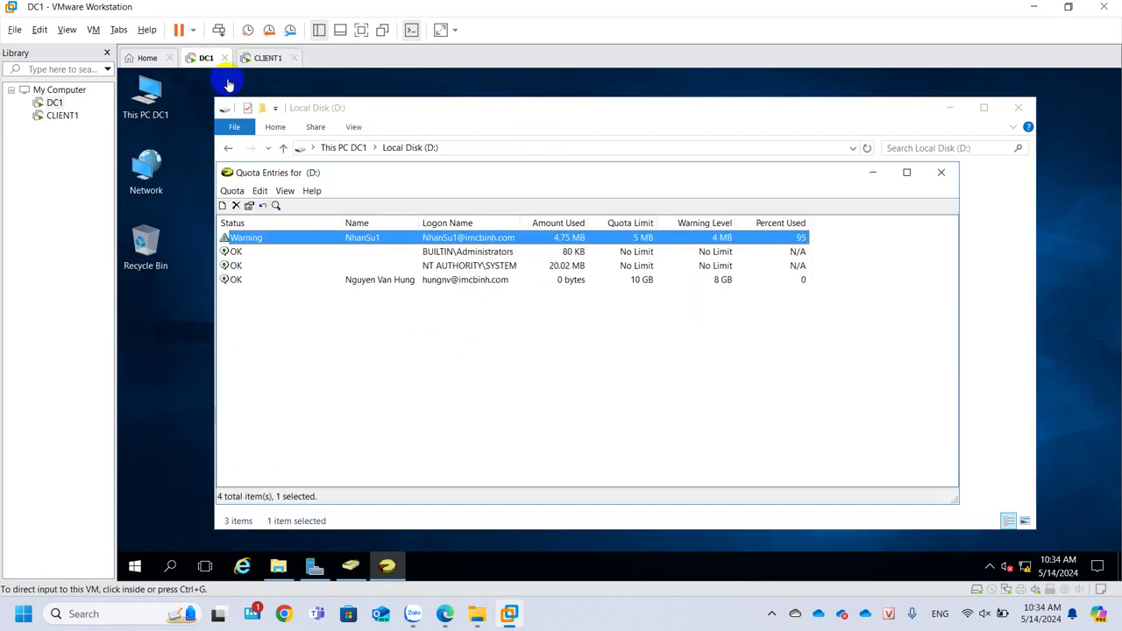
# Change NhanSu1's quota to an 8 MB disk space limit with a 6 MB warning level
pyautogui.click(401, 241)
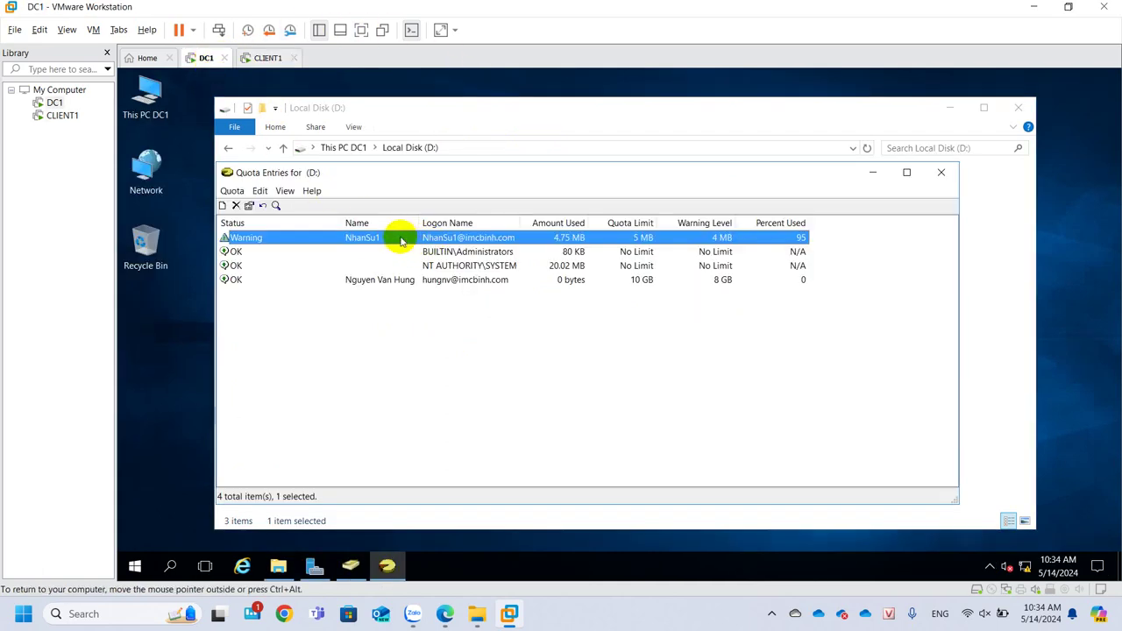
pyautogui.doubleClick(528, 238)
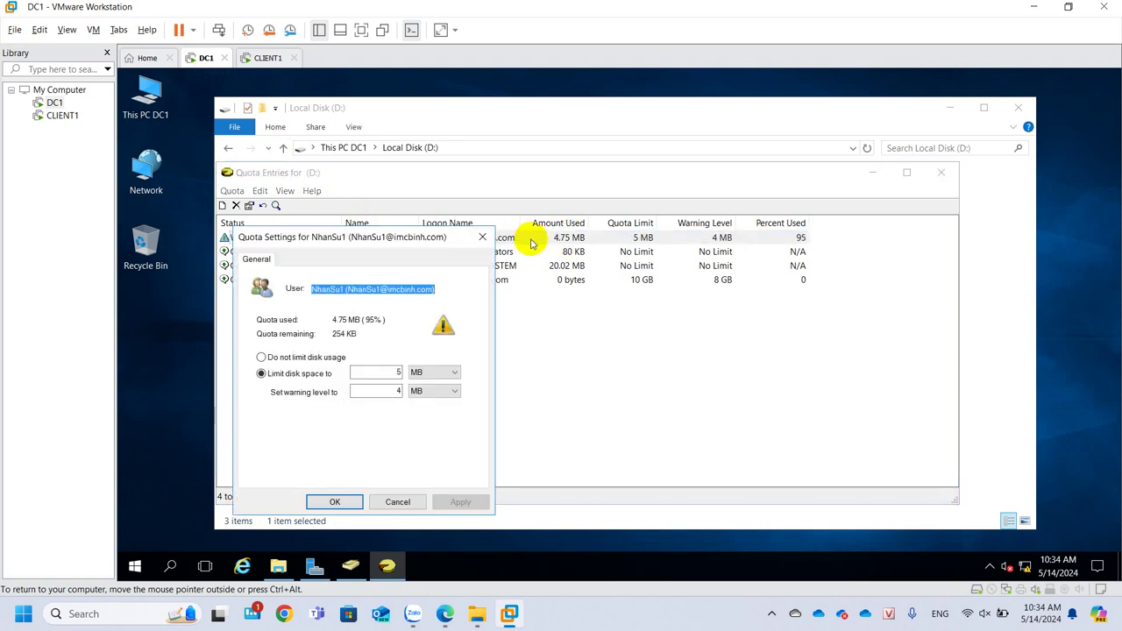
pyautogui.doubleClick(396, 372)
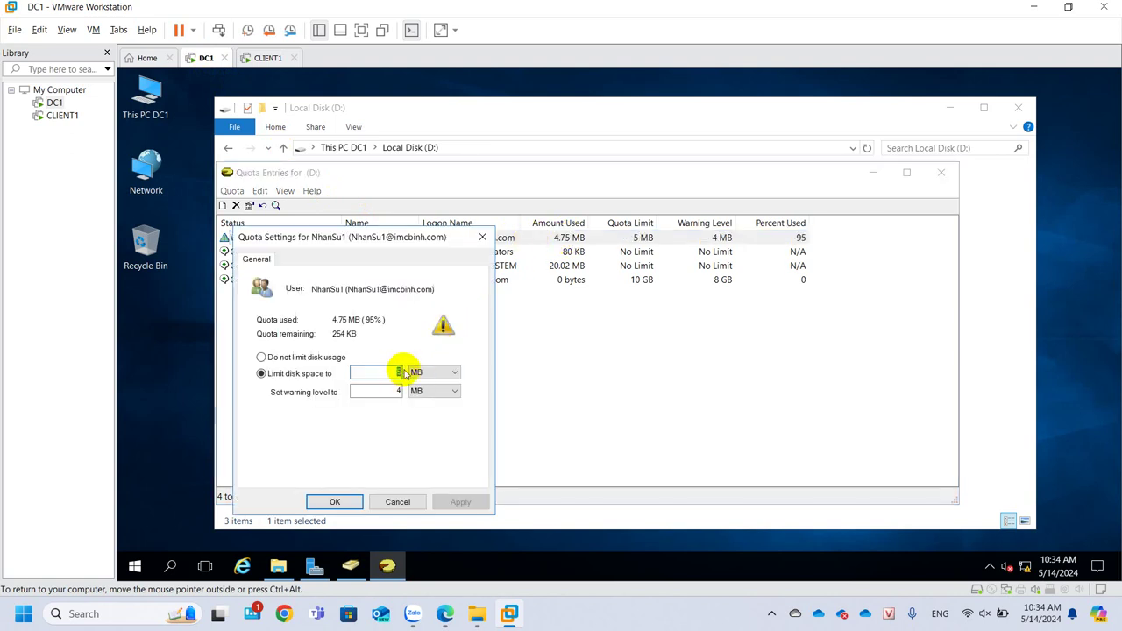
pyautogui.write('8')
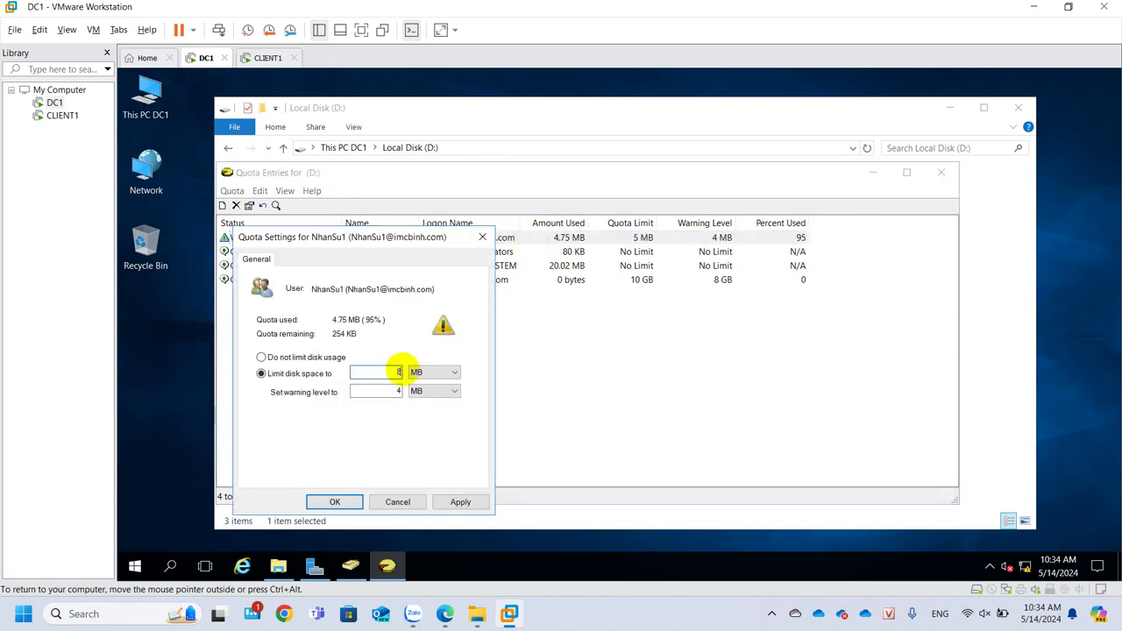
pyautogui.doubleClick(388, 392)
pyautogui.write('6')
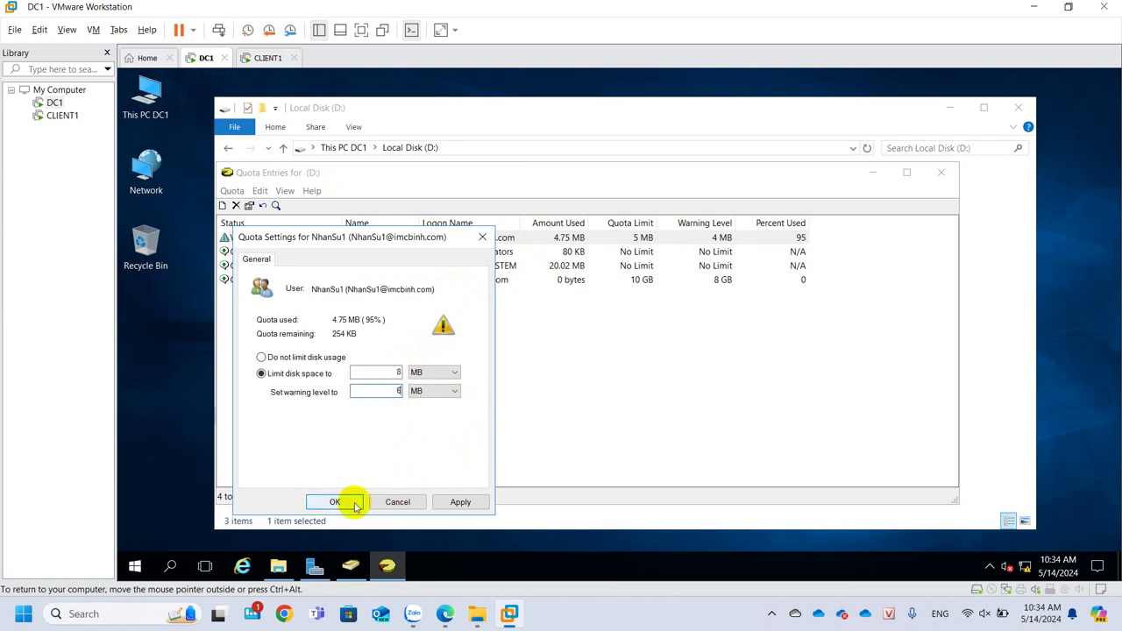
pyautogui.click(335, 503)
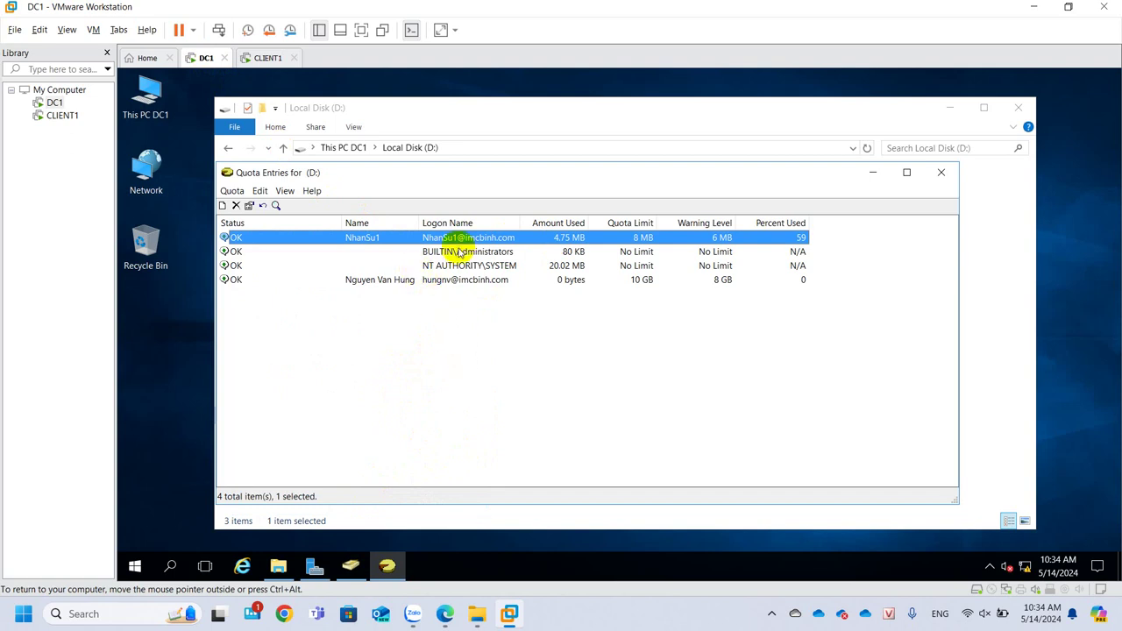
# Paste another copy of MSOERES.dll into Z:, creating MSOERES - Copy.dll
pyautogui.click(268, 57)
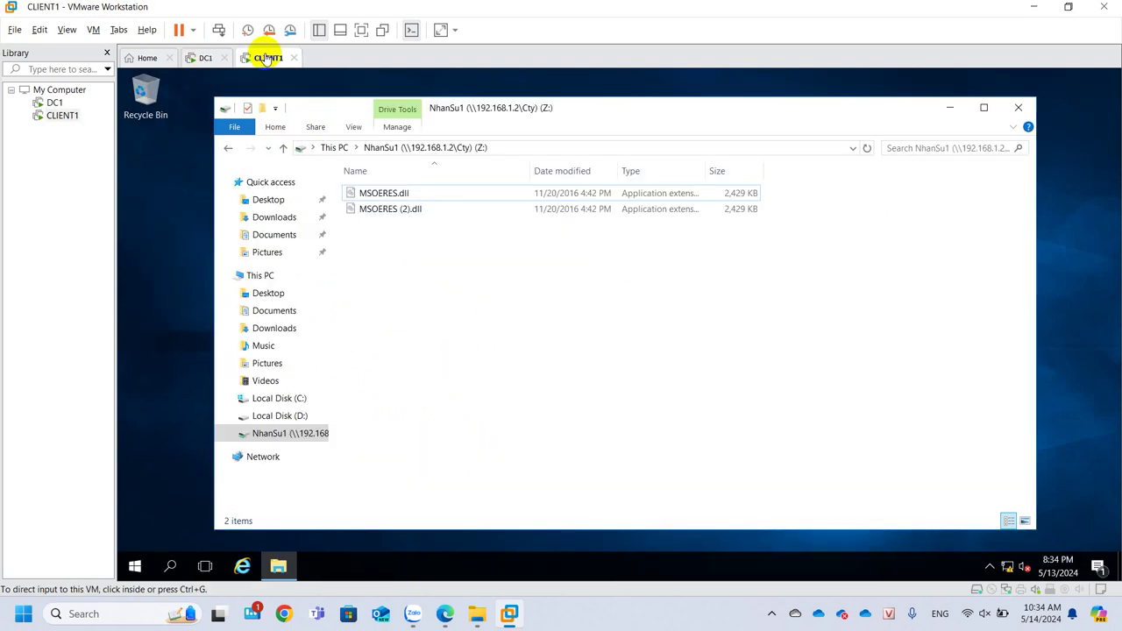
pyautogui.click(388, 192)
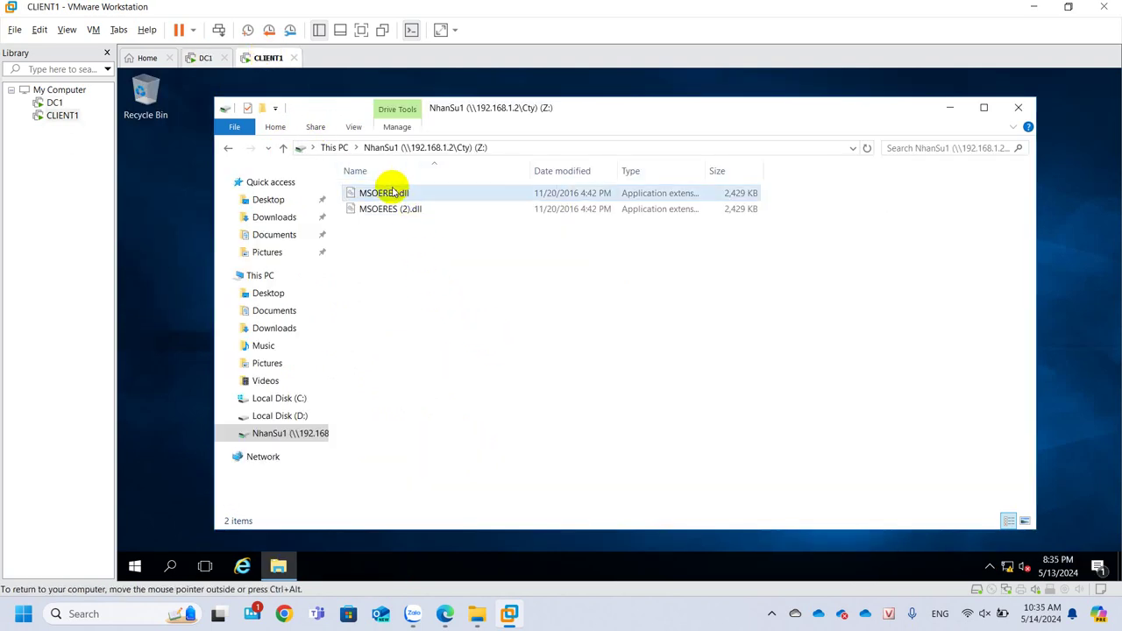
pyautogui.click(412, 285)
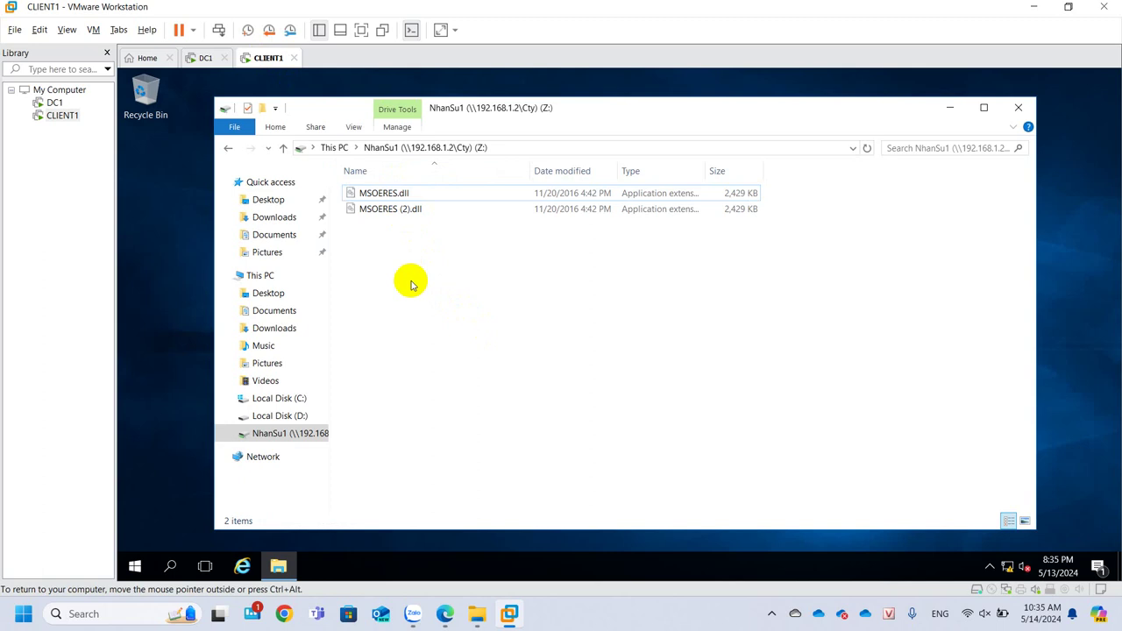
pyautogui.hotkey('ctrl', 'v')
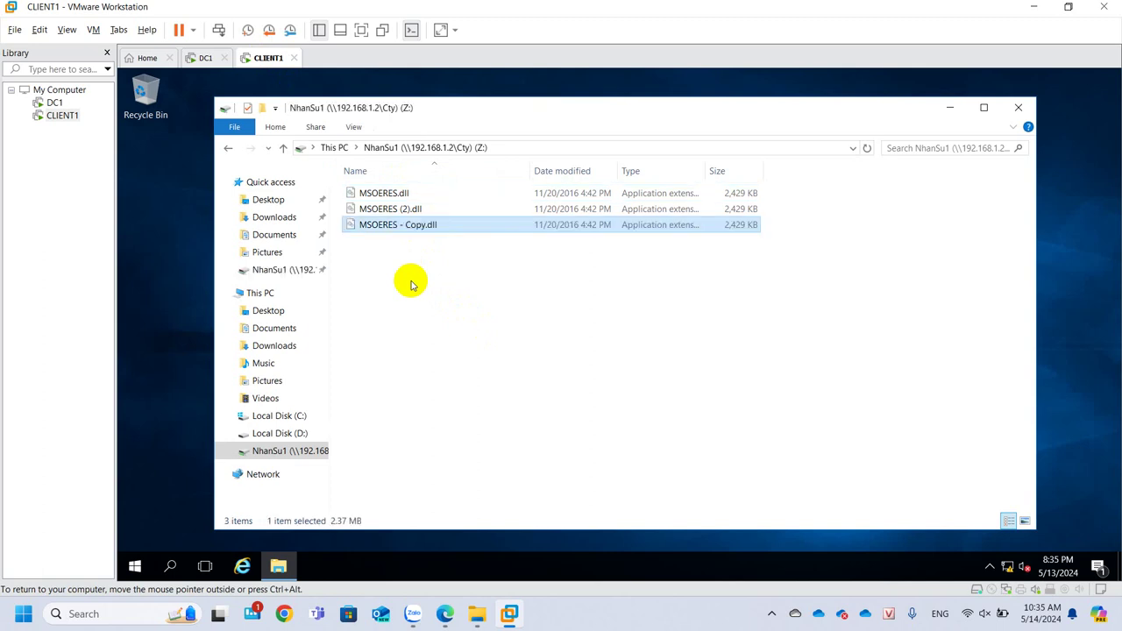
# Confirm Z: has 892 KB free of 8.00 MB and a further copy is refused
pyautogui.click(261, 292)
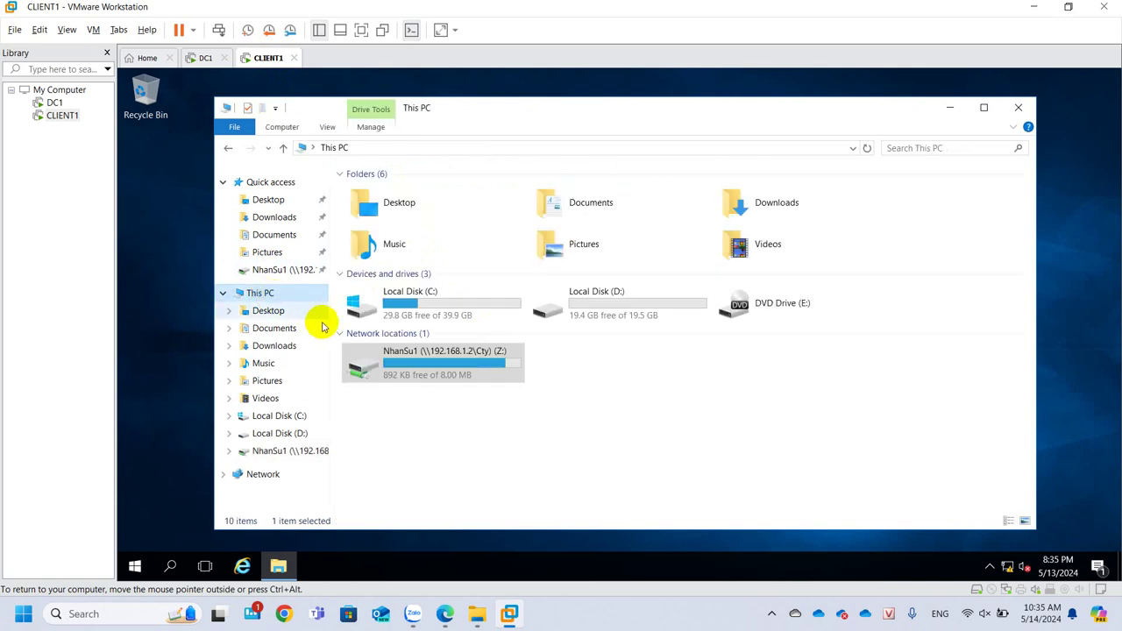
pyautogui.doubleClick(376, 358)
pyautogui.hotkey('ctrl', 'v')
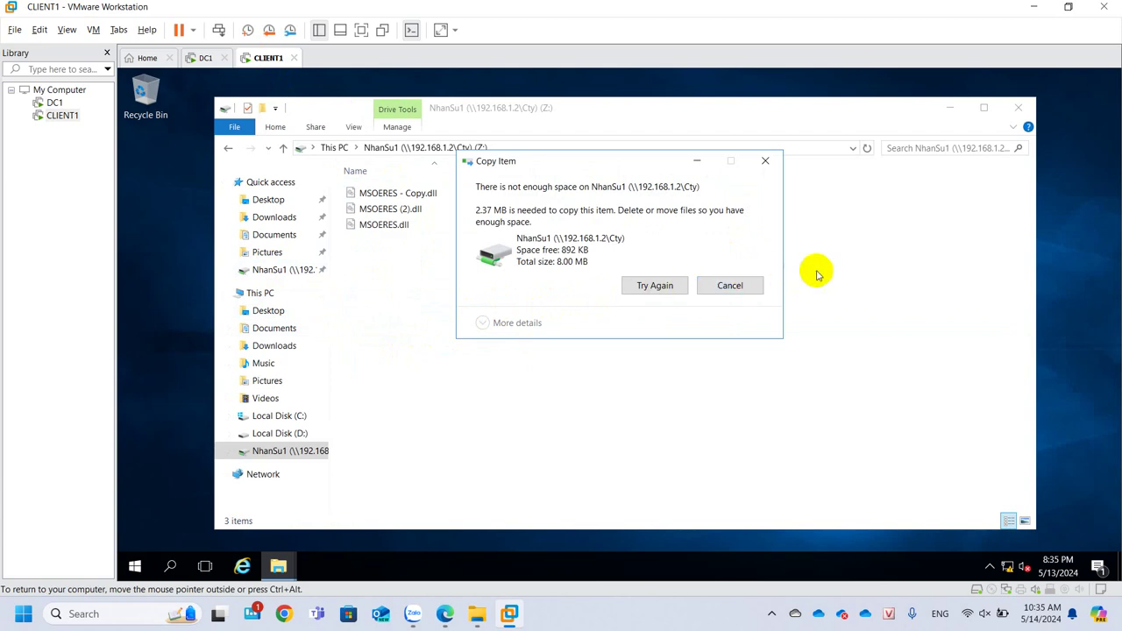
pyautogui.click(721, 289)
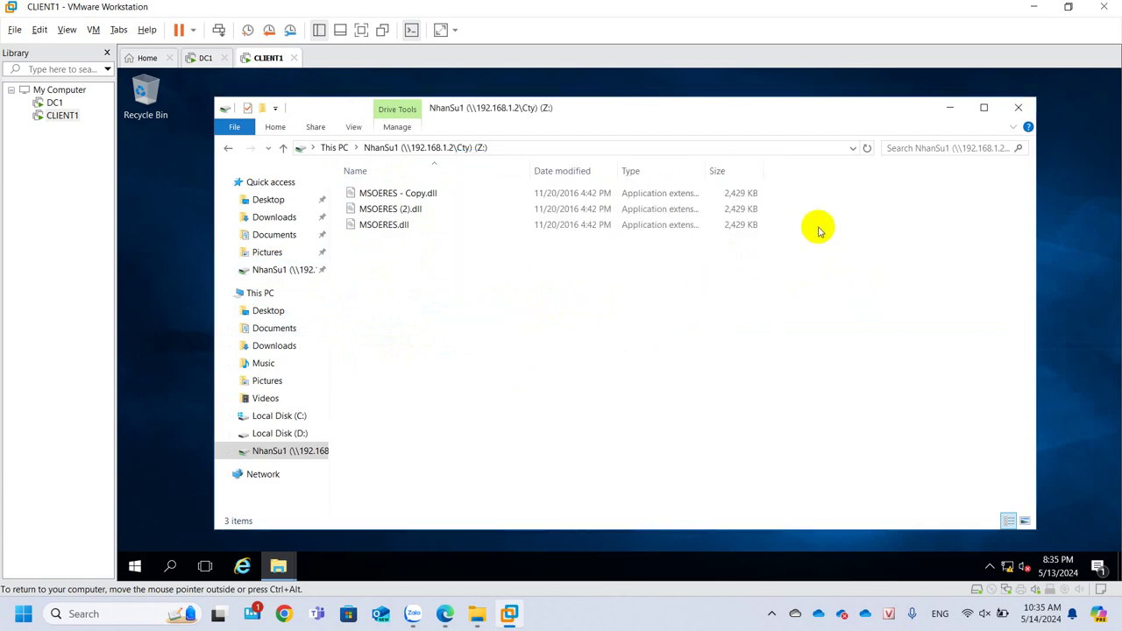
# Uncheck 'Deny disk space to users exceeding quota limit' on drive D: and apply it
pyautogui.click(205, 58)
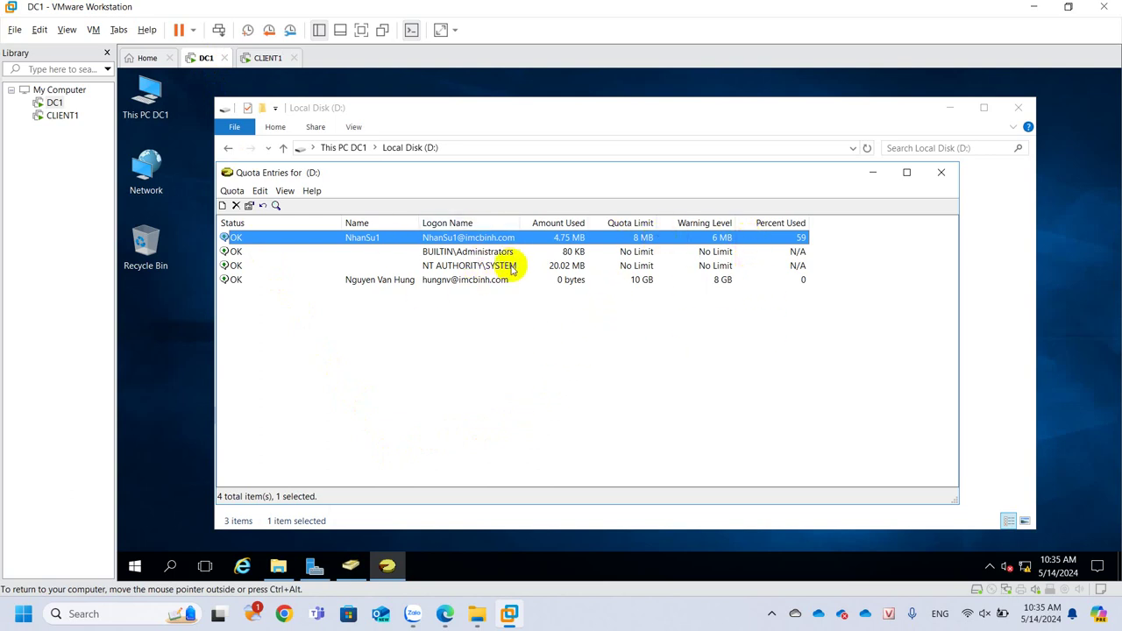
pyautogui.click(941, 171)
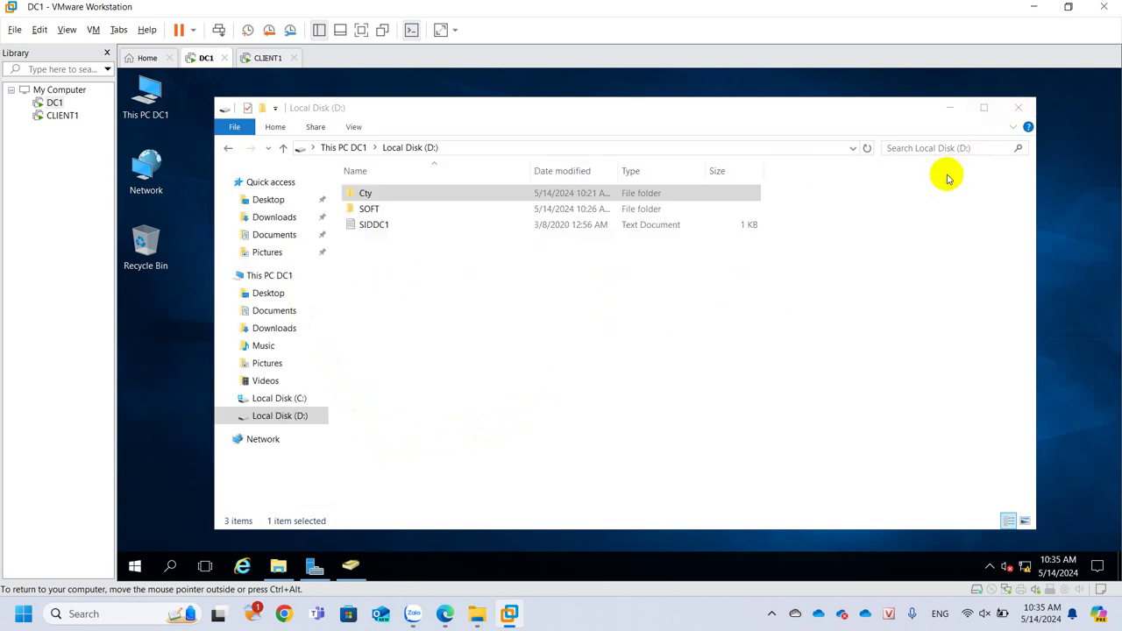
pyautogui.rightClick(270, 425)
pyautogui.click(281, 408)
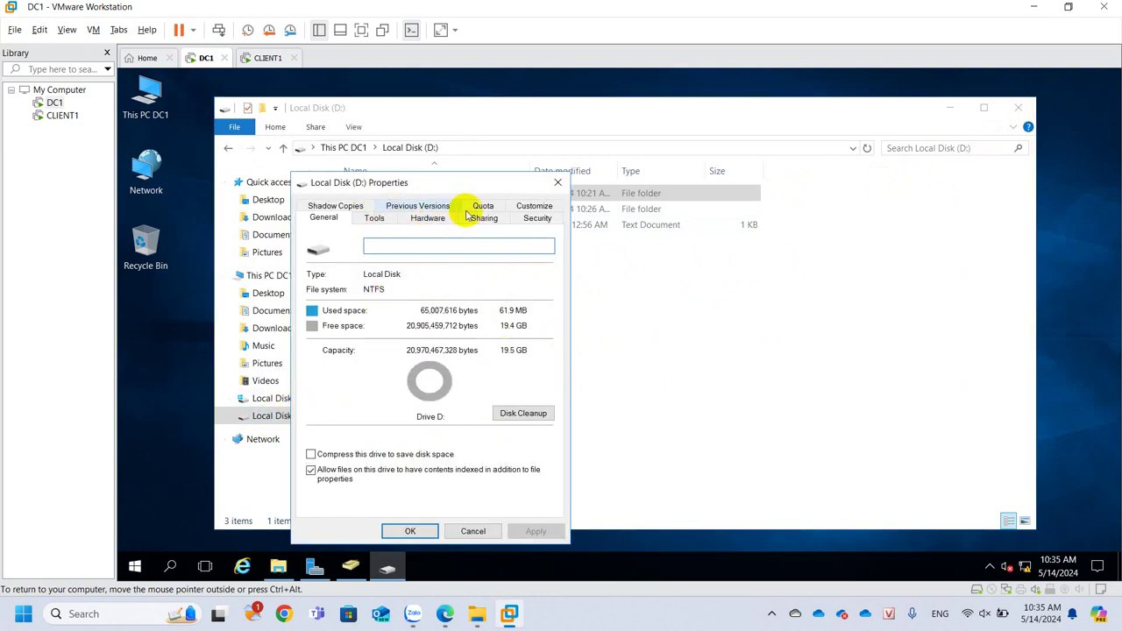
pyautogui.click(482, 208)
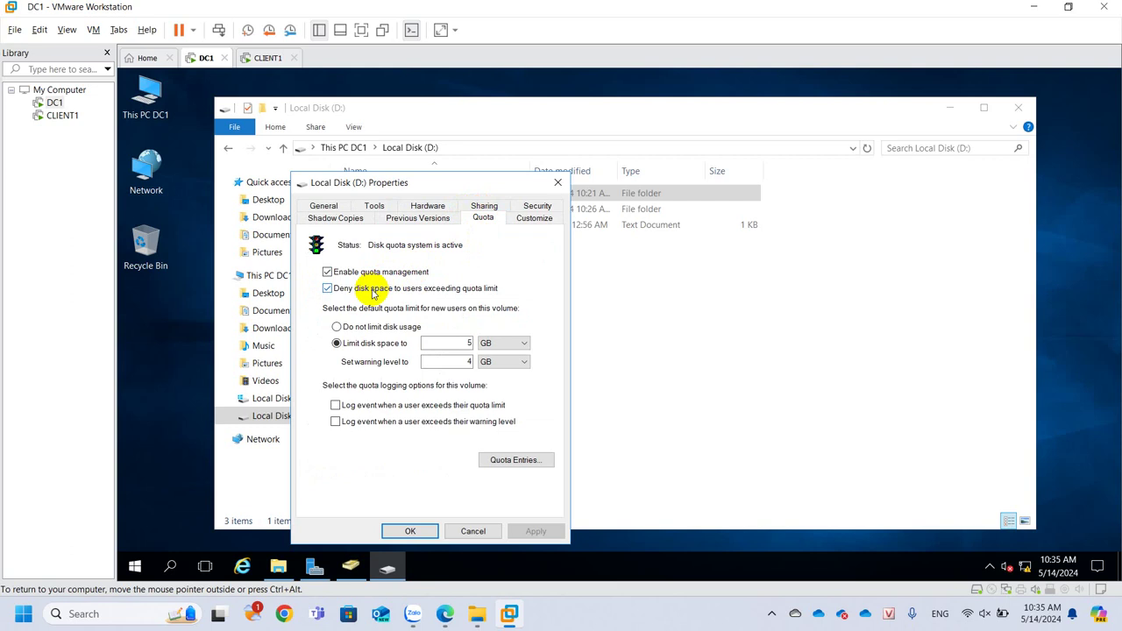
pyautogui.click(327, 288)
pyautogui.click(537, 531)
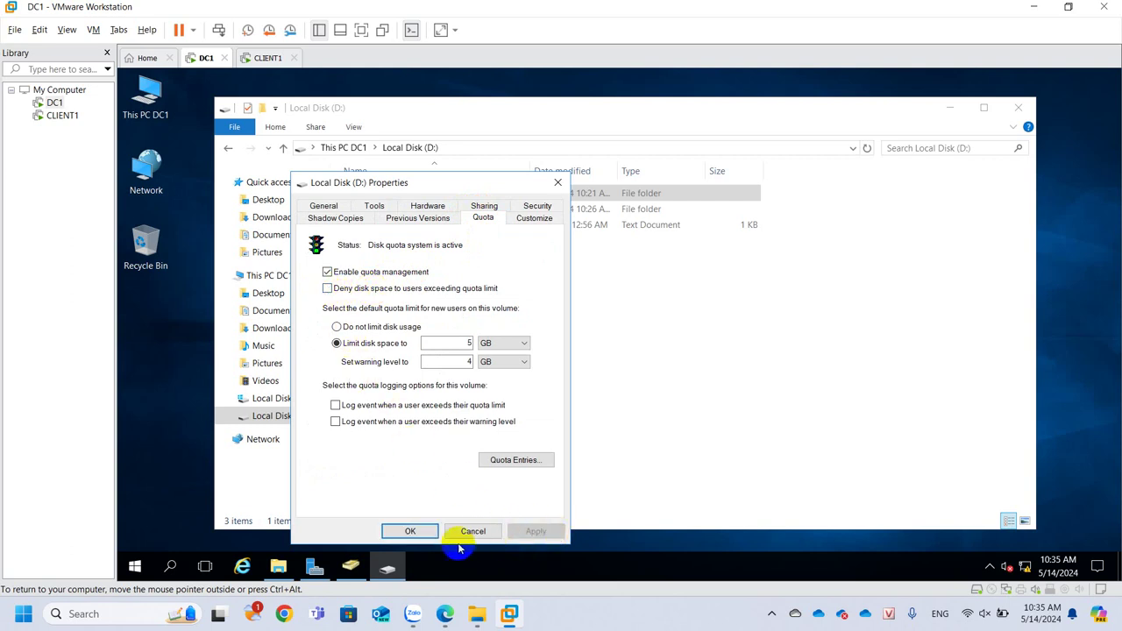
pyautogui.click(409, 531)
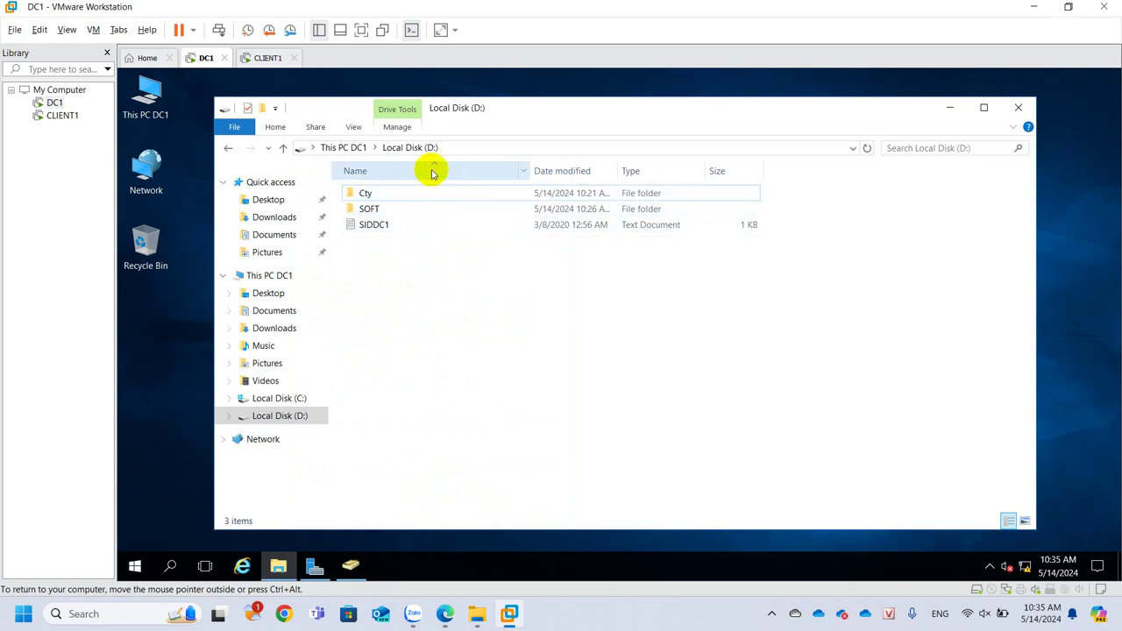
# On CLIENT1, paste more MSOERES.dll copies onto Z:, up to MSOERES - Copy (7).dll
pyautogui.click(260, 58)
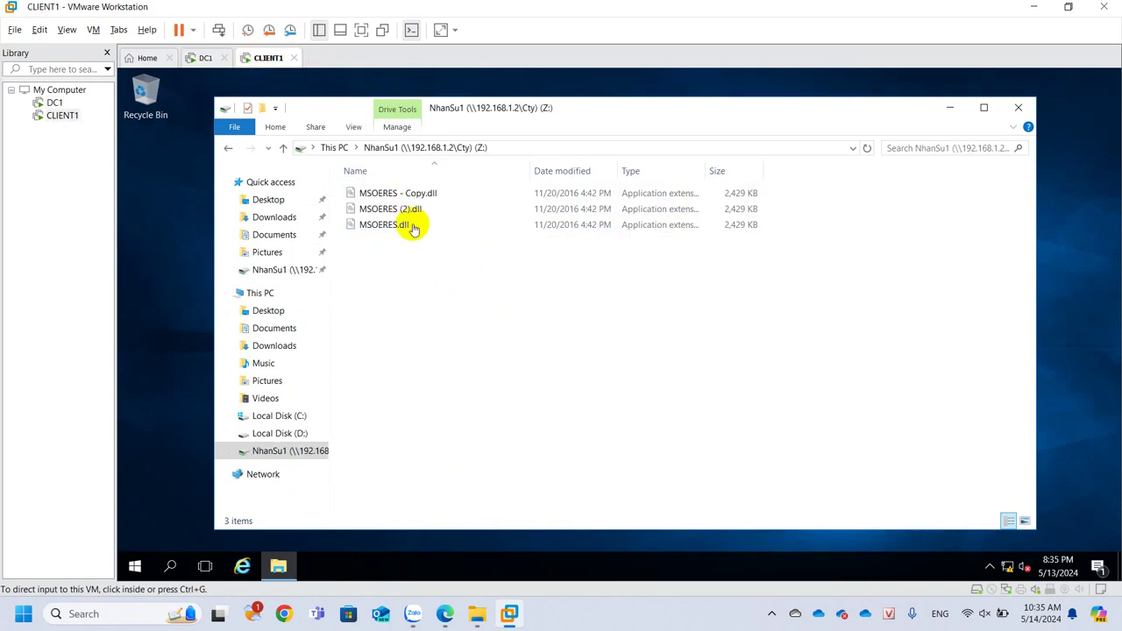
pyautogui.click(437, 316)
pyautogui.hotkey('ctrl', 'v')
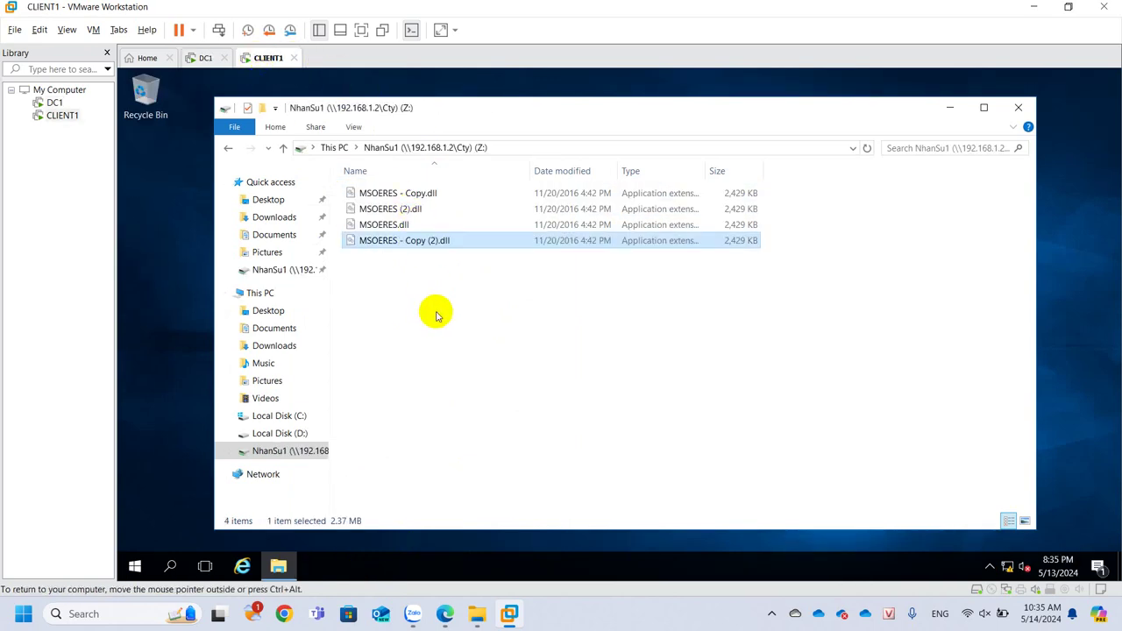
pyautogui.hotkey('ctrl', 'v')
pyautogui.hotkey('ctrl', 'v')
pyautogui.hotkey('ctrl', 'v')
pyautogui.hotkey('ctrl', 'v')
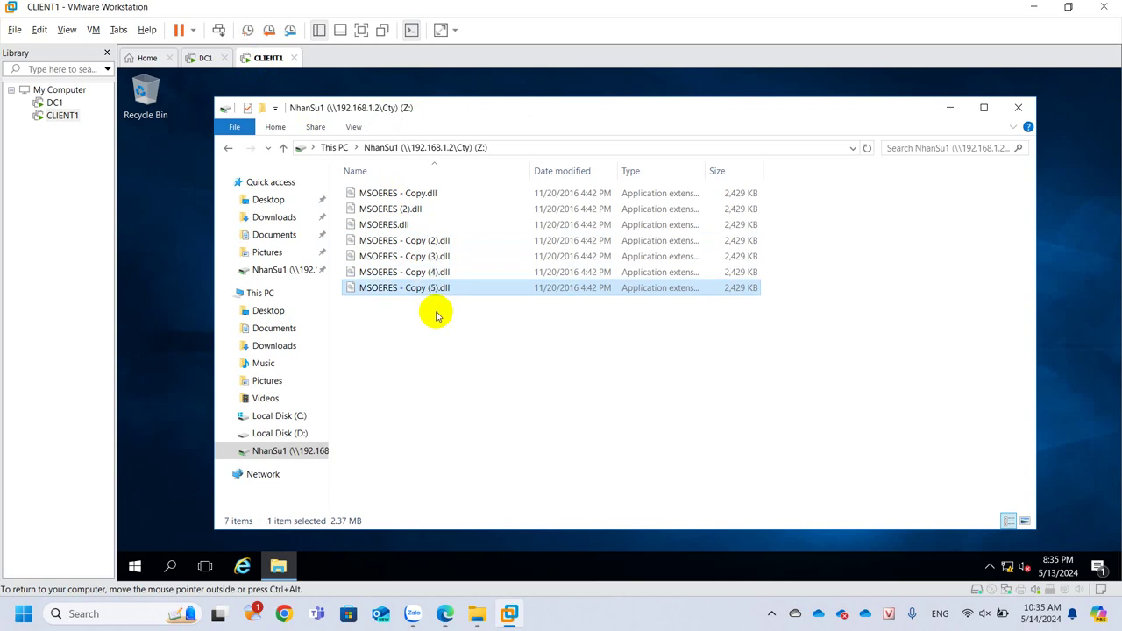
pyautogui.hotkey('ctrl', 'v')
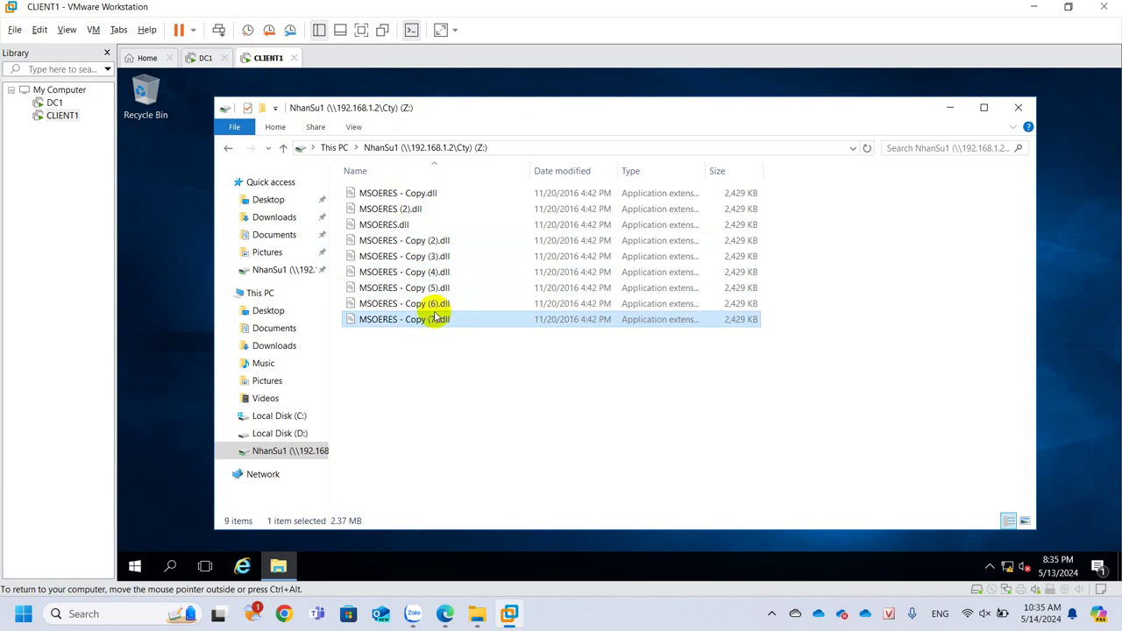
# On DC1, check D: Quota Entries showing NhanSu1 Above Limit at 21.38 MB of 8 MB
pyautogui.click(206, 58)
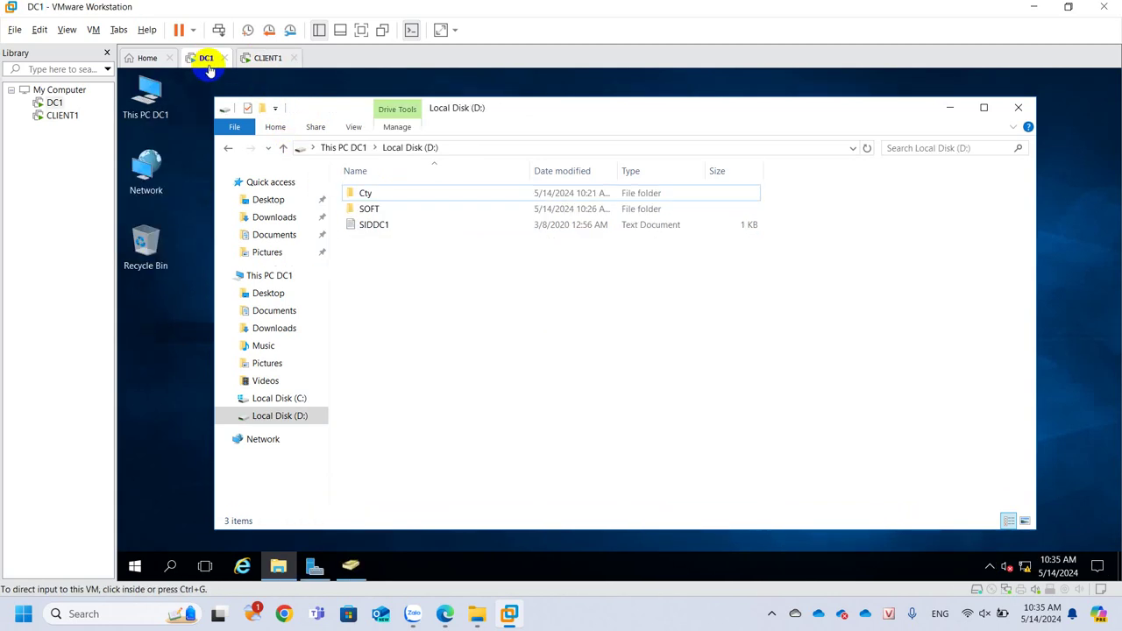
pyautogui.click(273, 418)
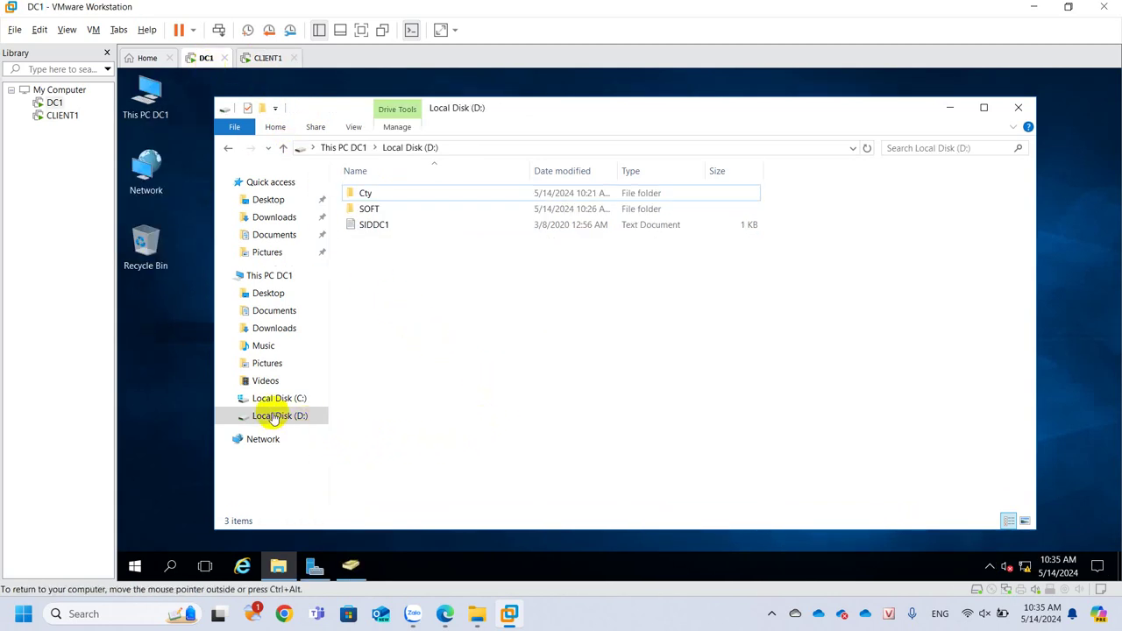
pyautogui.rightClick(273, 418)
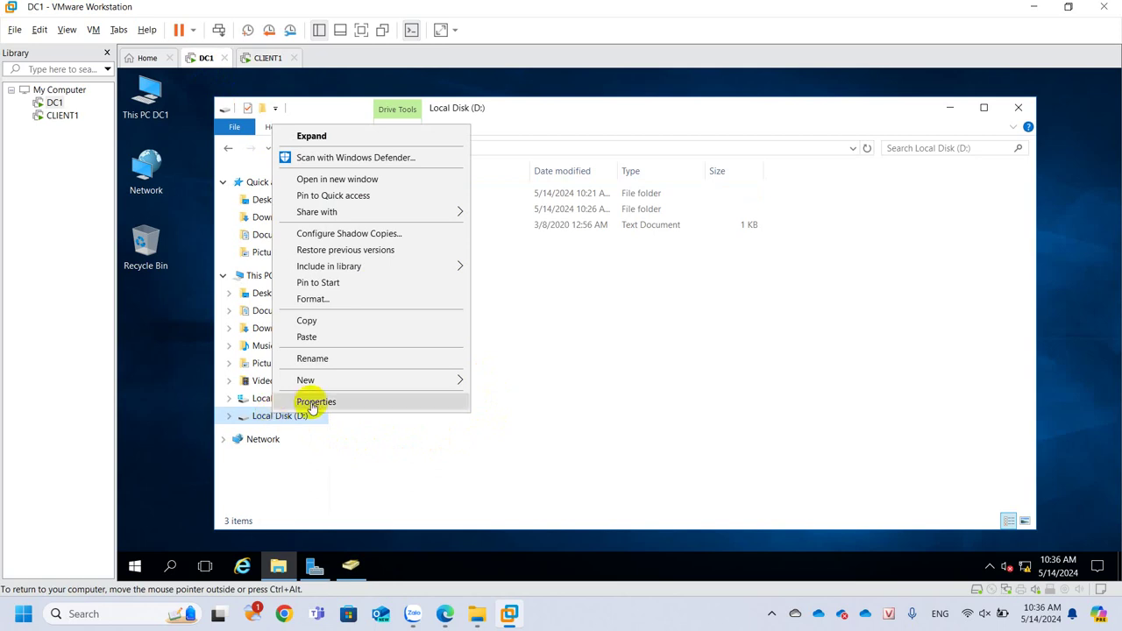
pyautogui.click(309, 401)
pyautogui.click(508, 206)
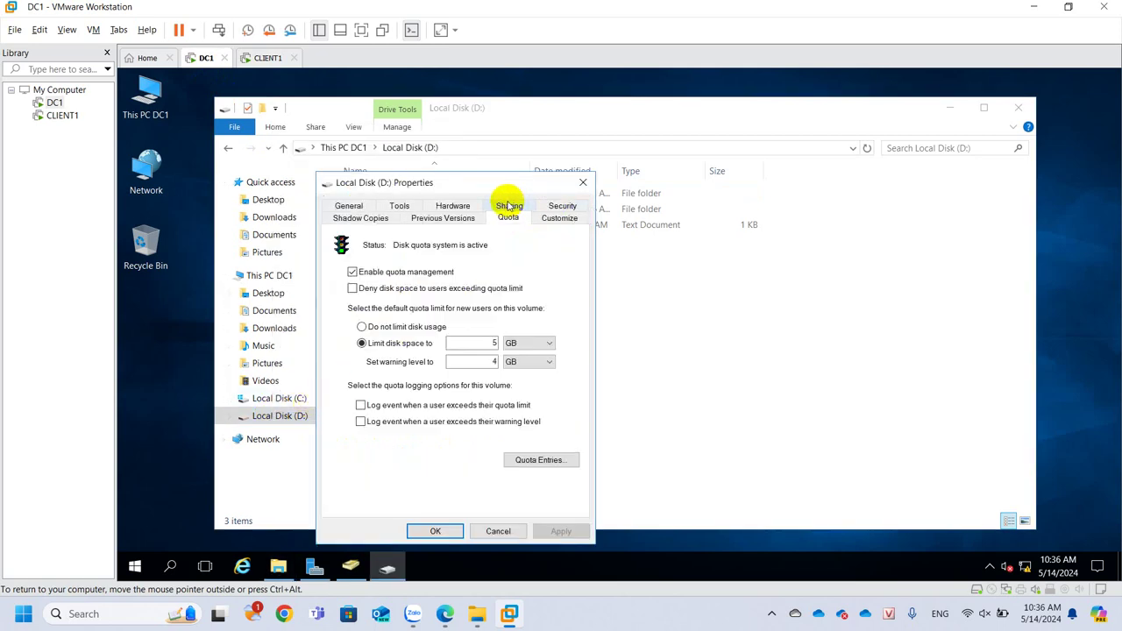
pyautogui.click(540, 460)
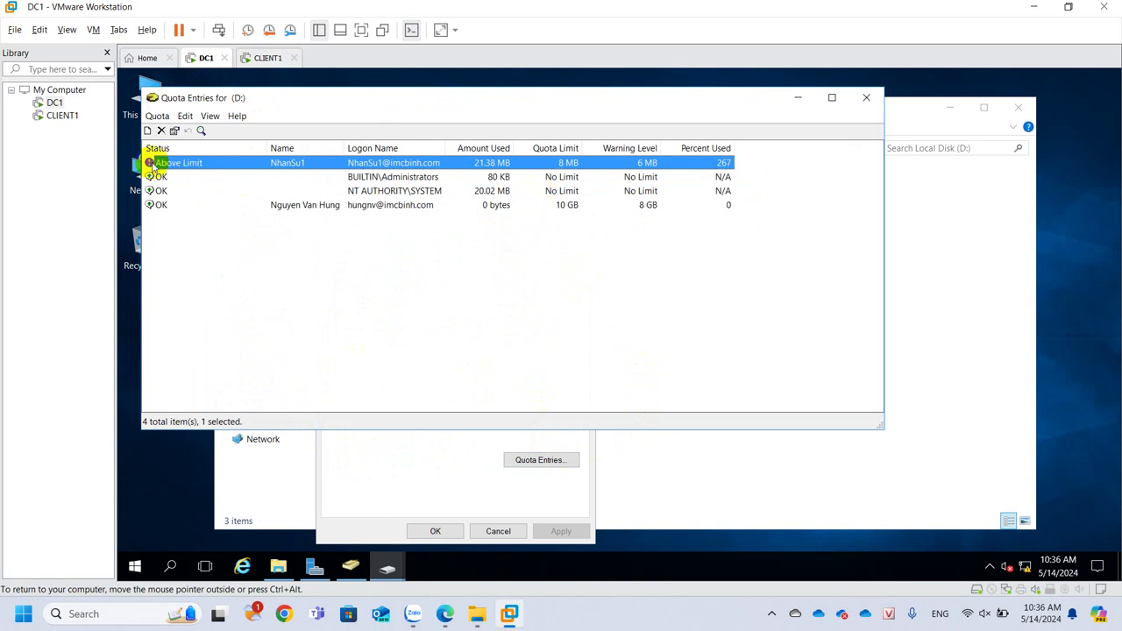
pyautogui.moveTo(287, 98); pyautogui.dragTo(373, 121)
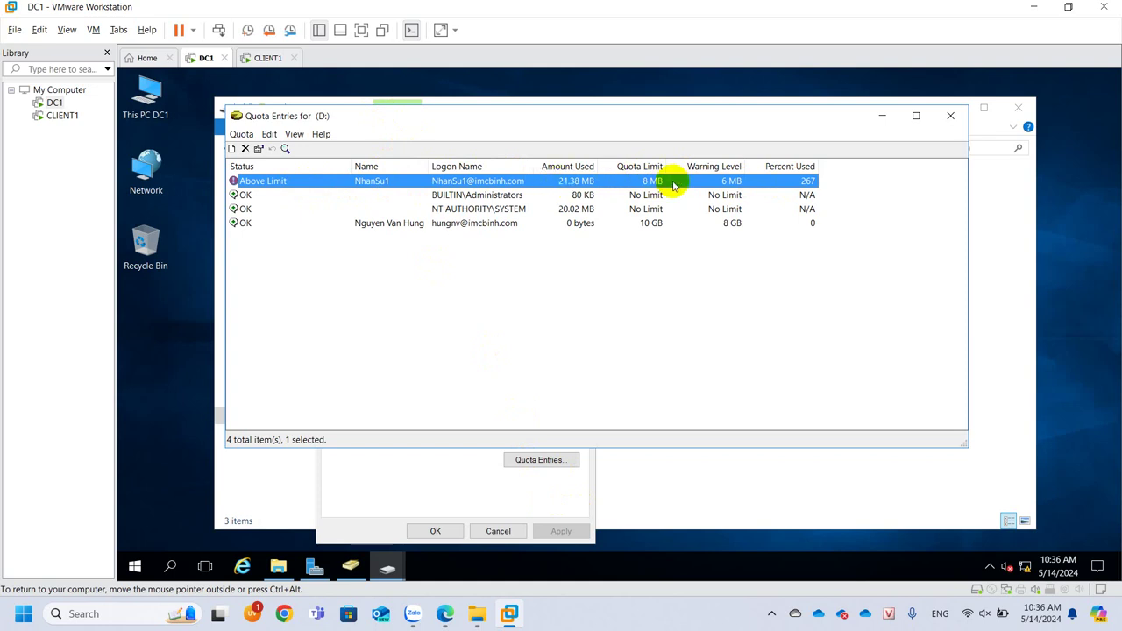
# Re-enable 'Deny disk space to users exceeding quota limit' on D: and apply it
pyautogui.click(465, 487)
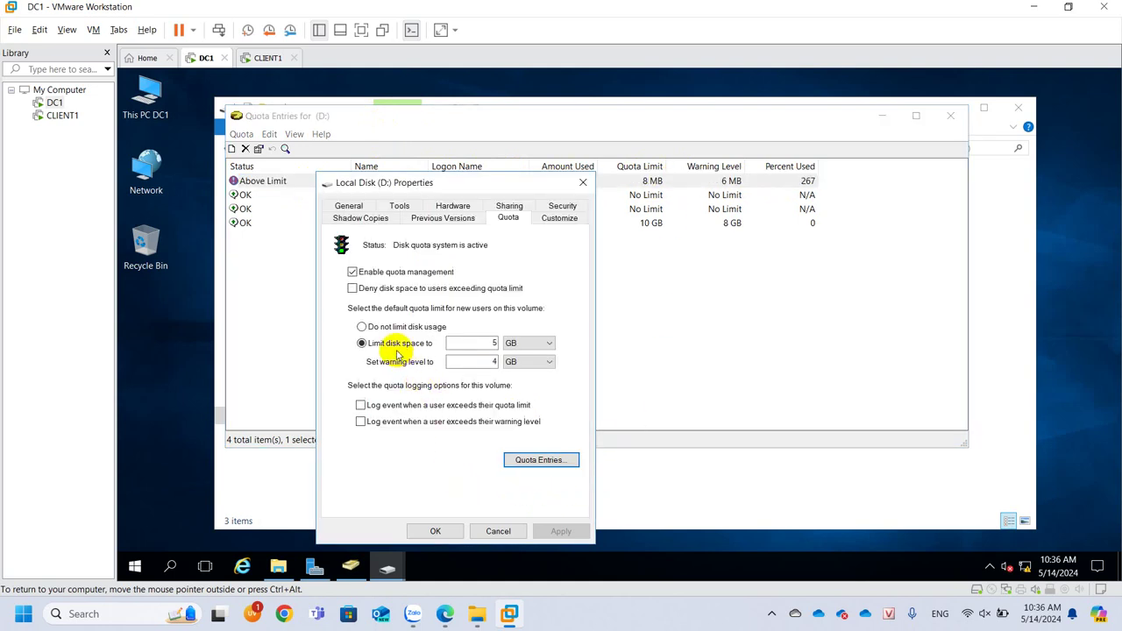
pyautogui.click(353, 288)
pyautogui.click(561, 531)
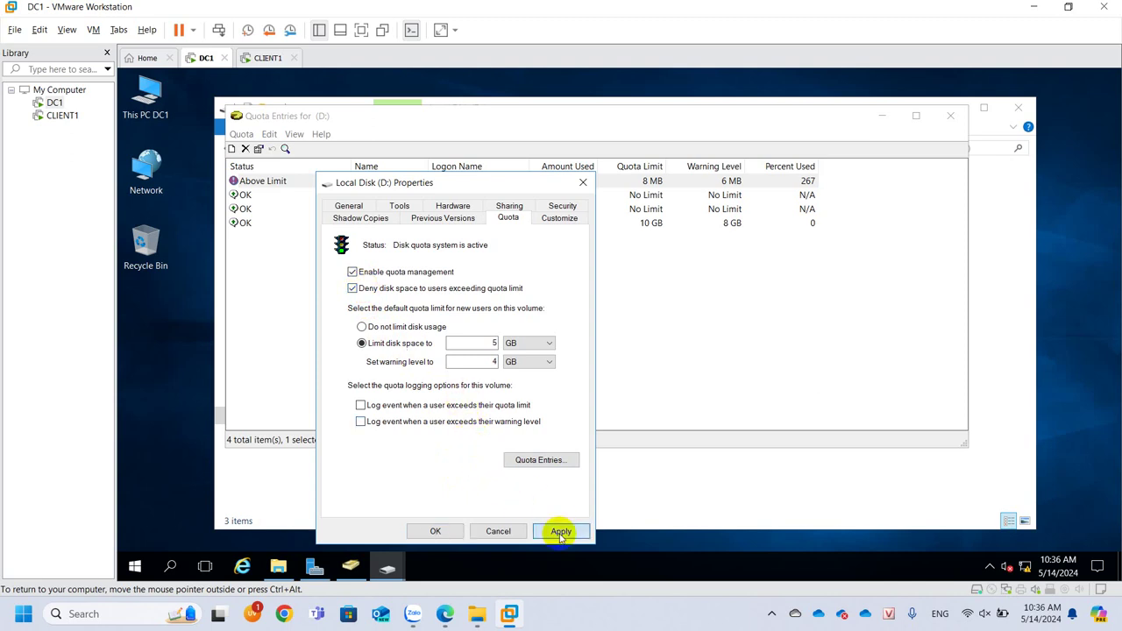
pyautogui.click(435, 531)
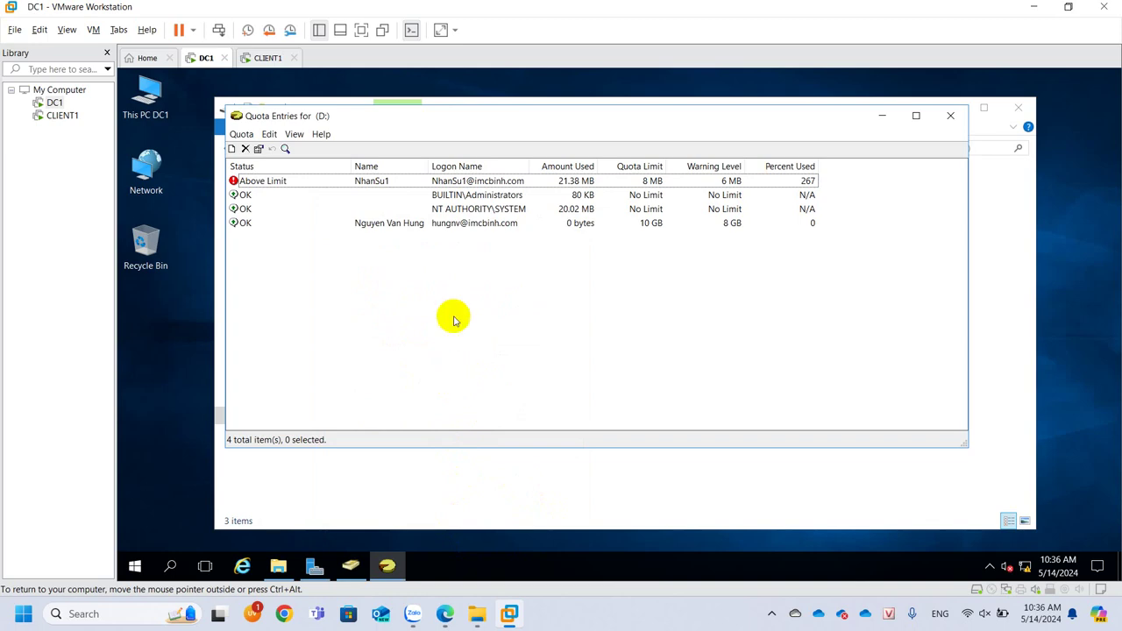
pyautogui.click(264, 59)
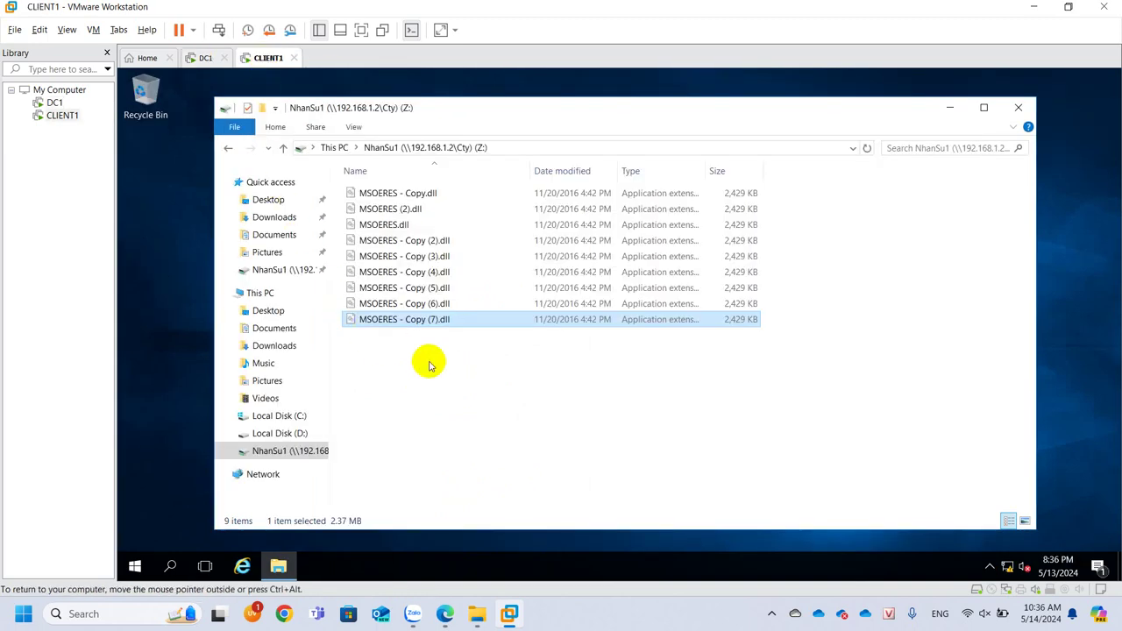
# Try pasting another dll copy onto Z:, which is refused for insufficient space
pyautogui.click(376, 377)
pyautogui.click(404, 324)
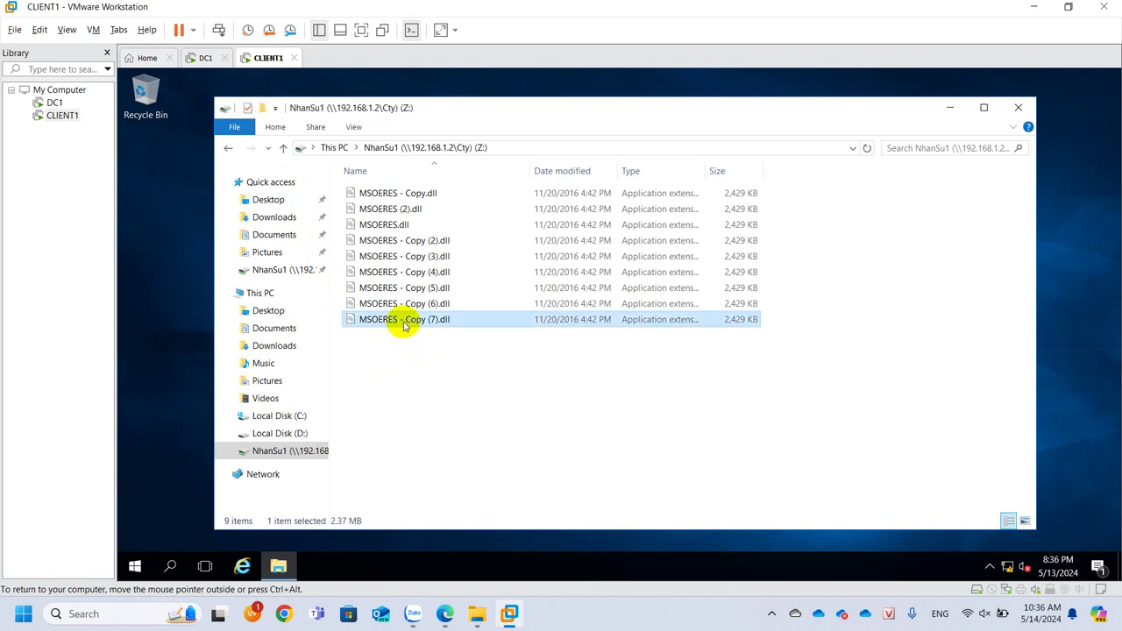
pyautogui.click(391, 399)
pyautogui.hotkey('ctrl', 'v')
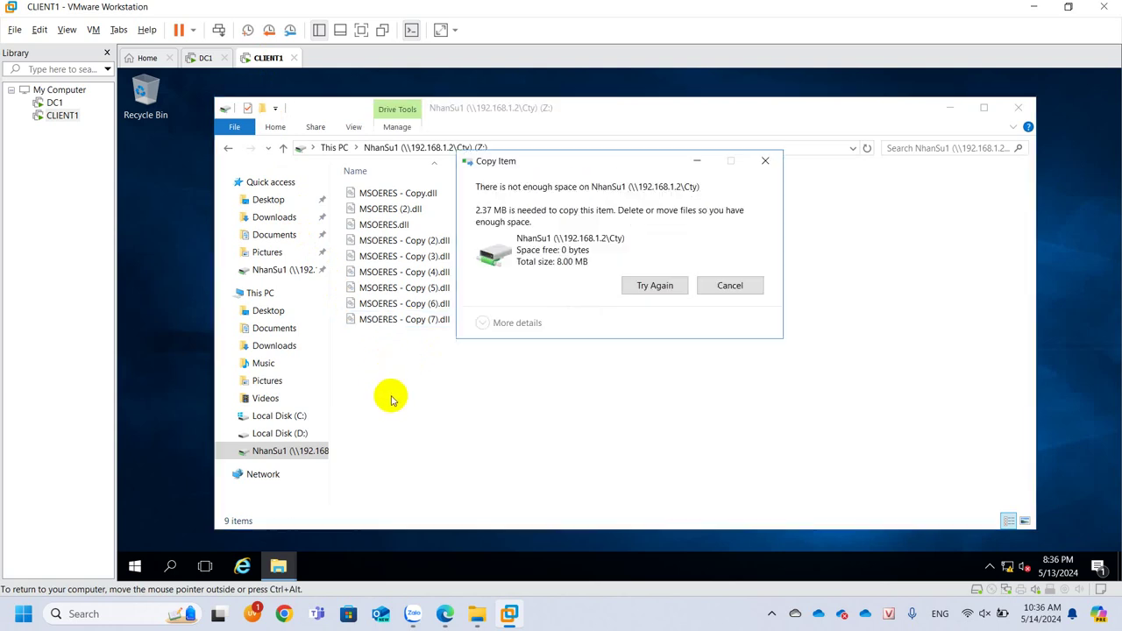
pyautogui.click(730, 285)
# Permanently delete MSOERES - Copy (7) and Copy (6).dll, then paste the dll into Z: again
pyautogui.click(444, 321)
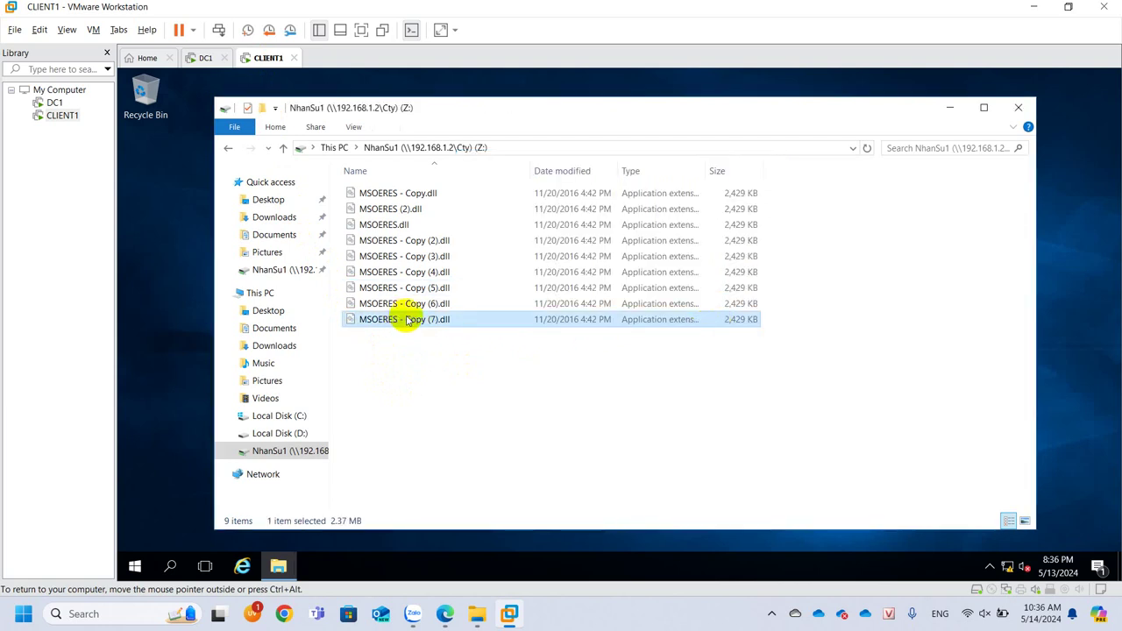
pyautogui.press('Delete')
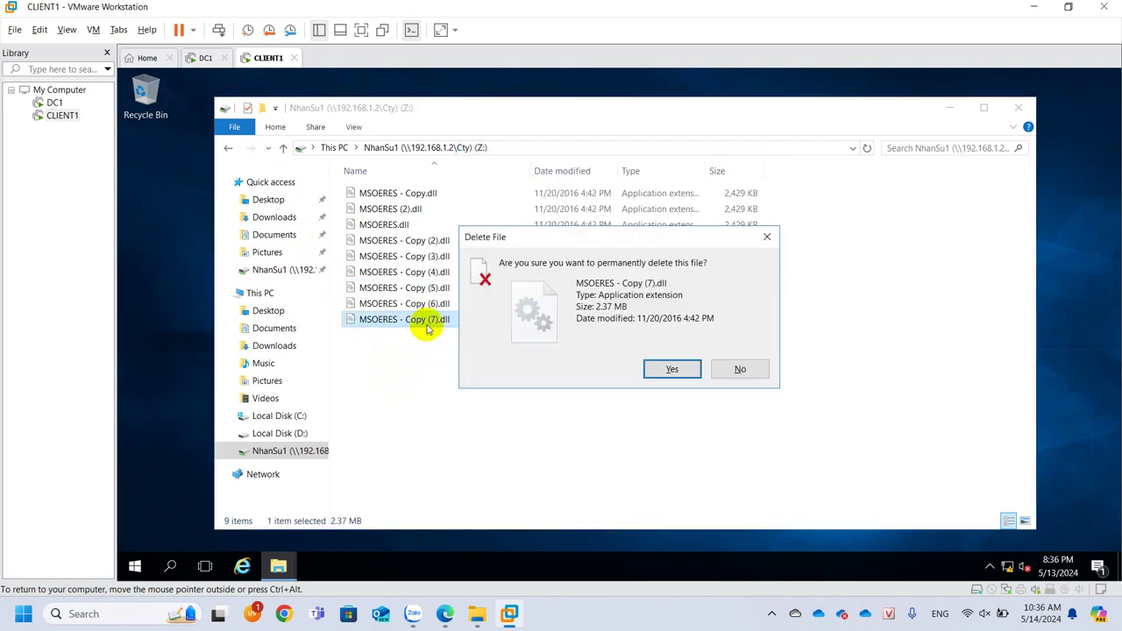
pyautogui.click(671, 369)
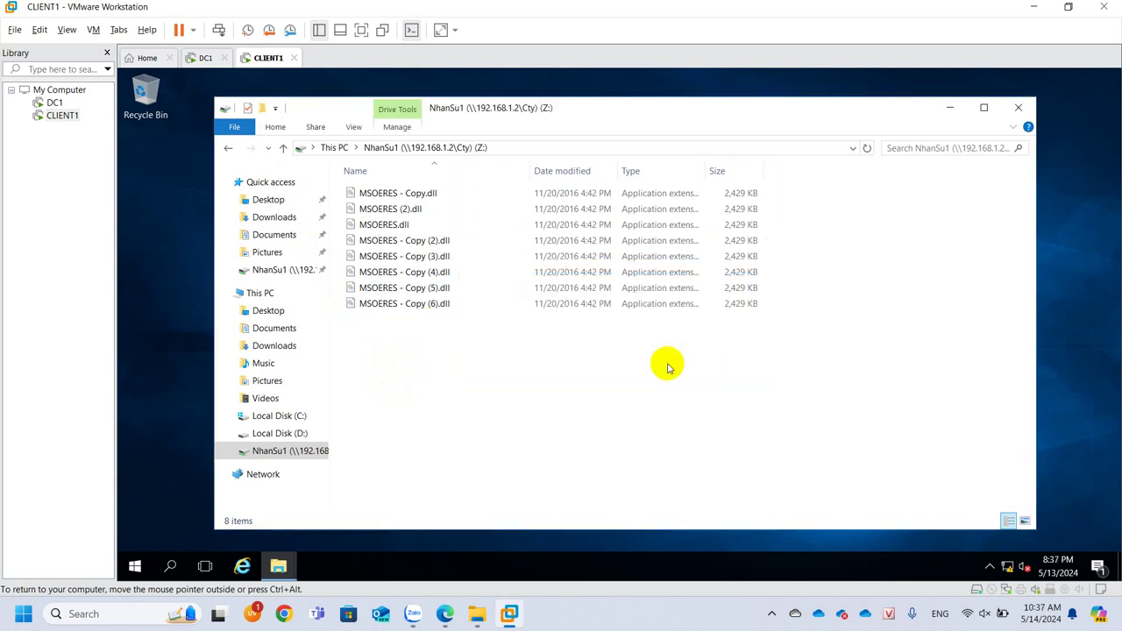
pyautogui.click(422, 307)
pyautogui.press('Delete')
pyautogui.click(664, 366)
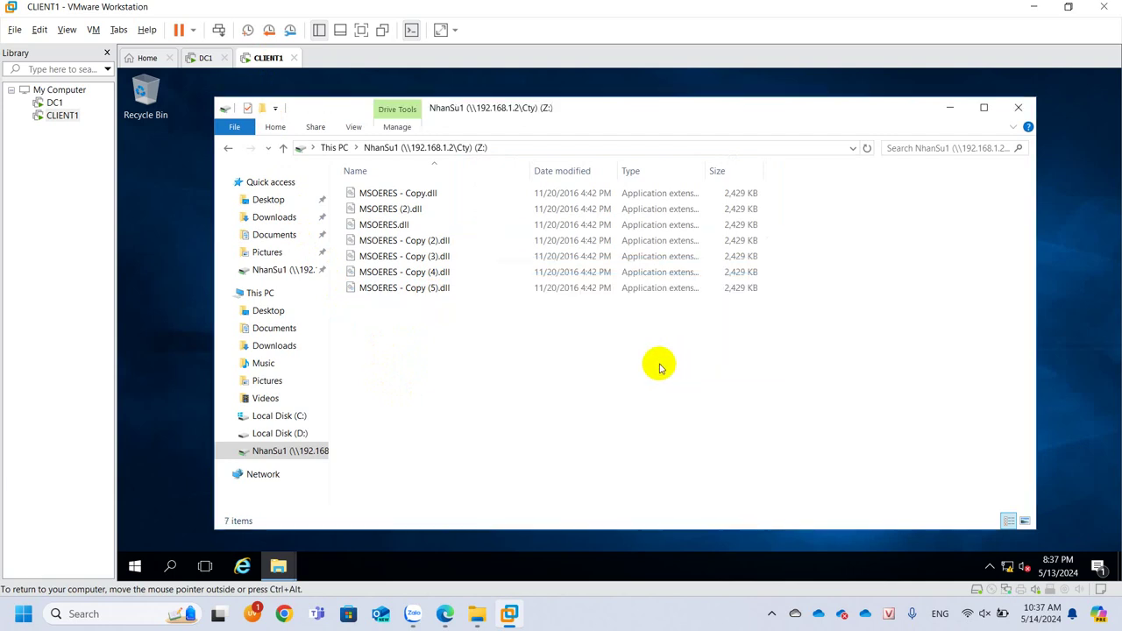
pyautogui.rightClick(443, 345)
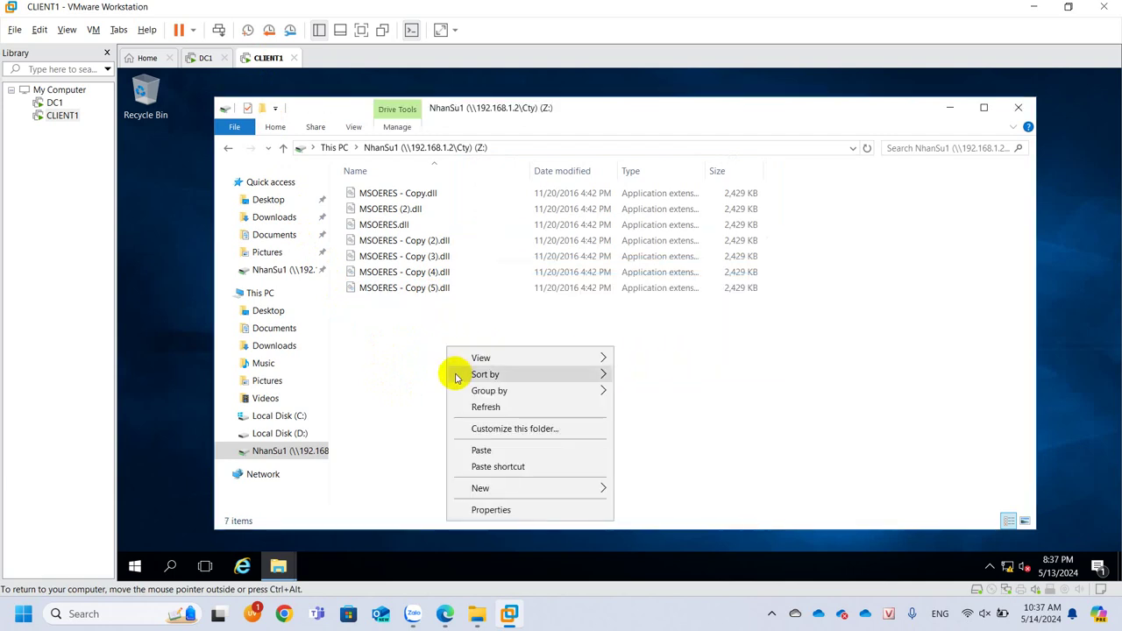
pyautogui.click(491, 452)
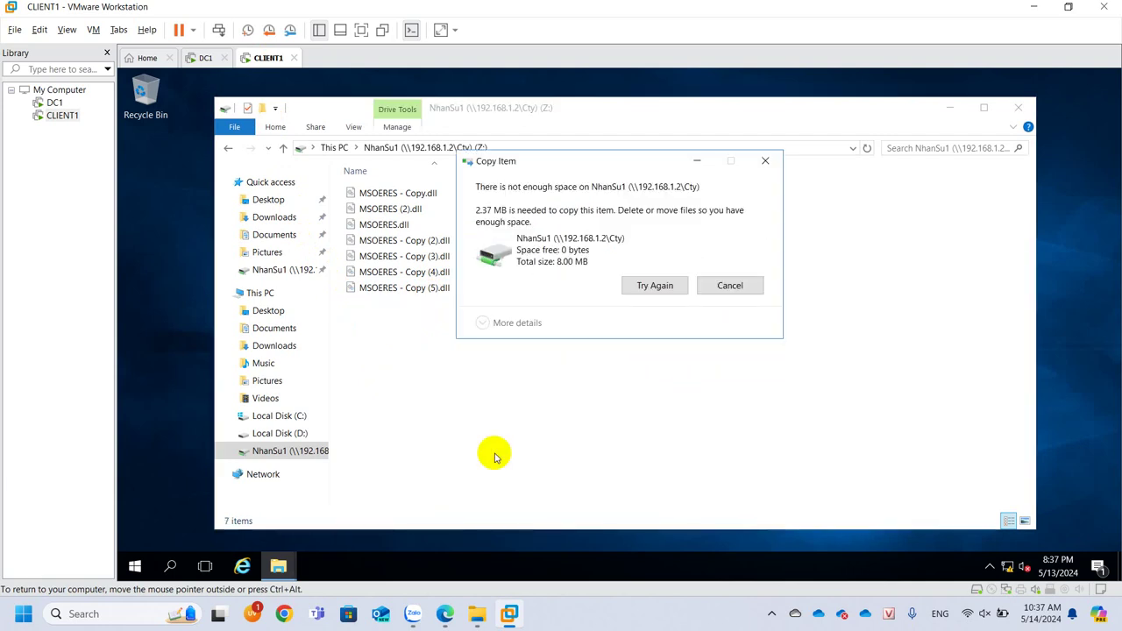